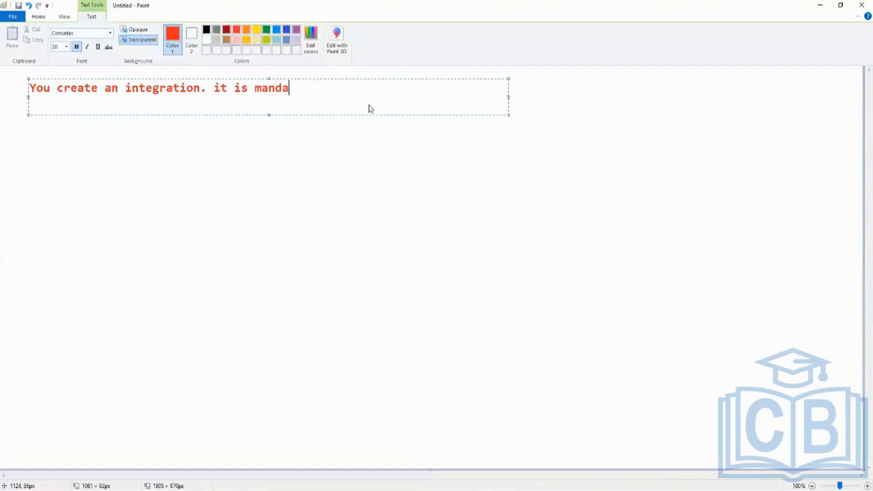
Step: Complete the red heading so it reads "You create an integration. it is mandatory to configure the security"
{"action": "type", "text": "conf"}
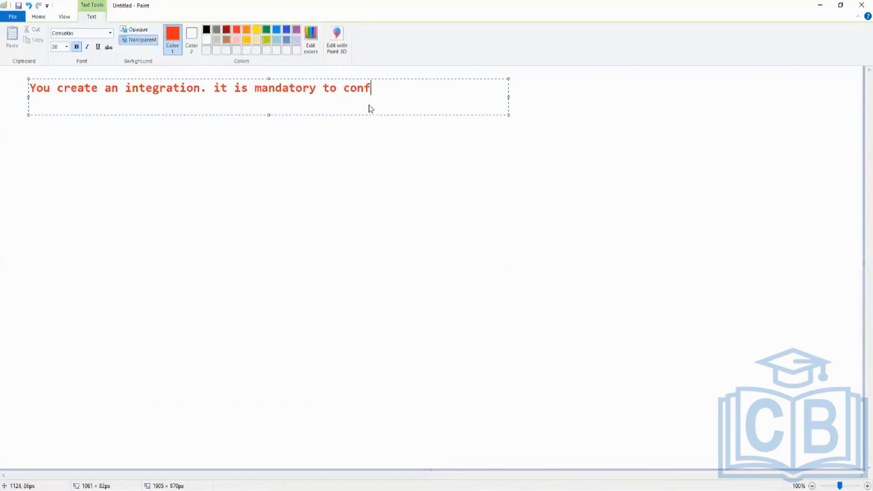
{"action": "type", "text": "igure the secr"}
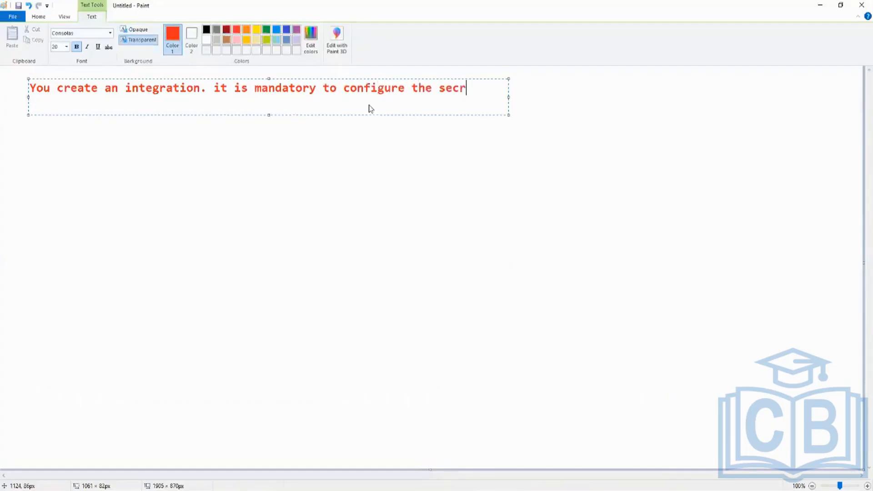
{"action": "type", "text": "uity"}
{"action": "key", "text": "BackSpace"}
{"action": "key", "text": "BackSpace"}
{"action": "key", "text": "BackSpace"}
{"action": "key", "text": "BackSpace"}
{"action": "key", "text": "BackSpace"}
{"action": "type", "text": "urity"}
{"action": "left_click", "coordinate": [291, 131]}
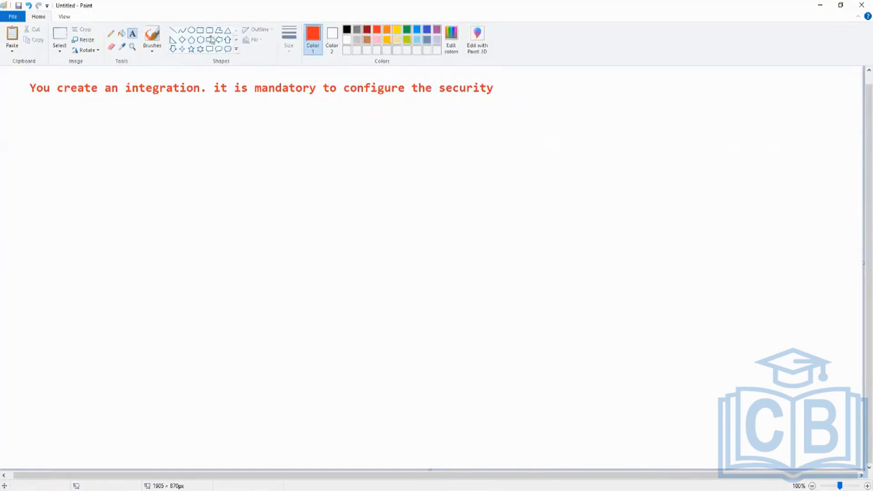
Step: Add a text block beneath the heading starting with a red "1." and enlarge its frame to about 1113 × 681 px
{"action": "left_click", "coordinate": [32, 124]}
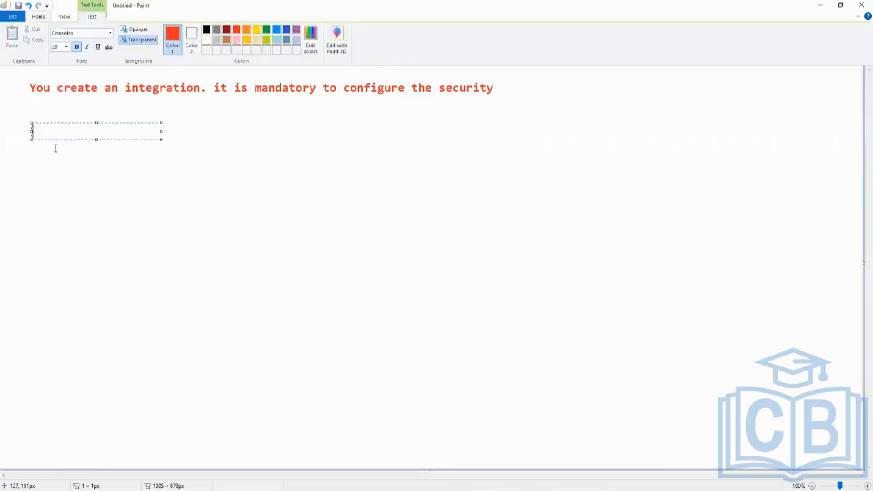
{"action": "type", "text": "1."}
{"action": "left_click_drag", "start_coordinate": [161, 139], "coordinate": [536, 442]}
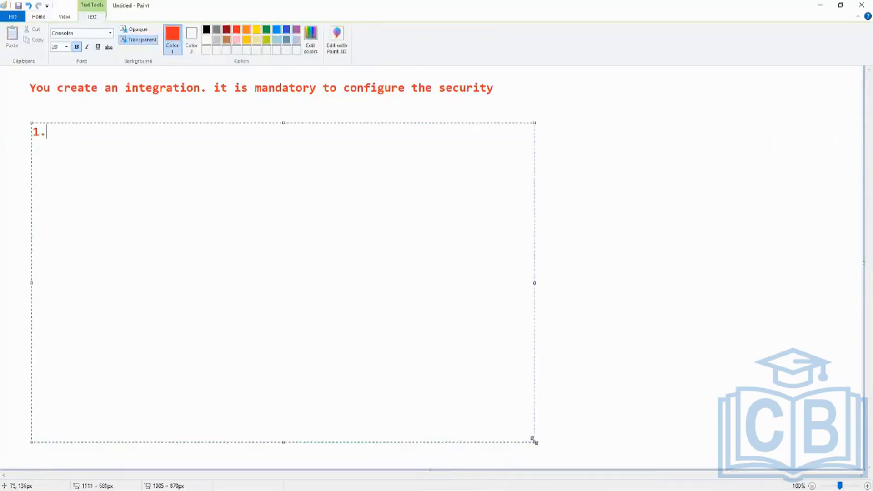
Step: Set the text colour to indigo and write "Create Integration System User (ISU)" as item 1
{"action": "left_click", "coordinate": [287, 29]}
{"action": "type", "text": "ds"}
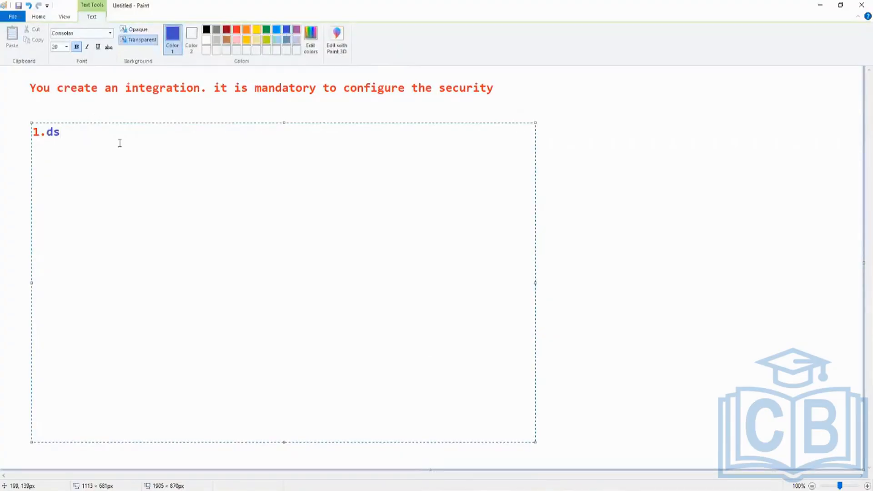
{"action": "key", "text": "BackSpace"}
{"action": "key", "text": "BackSpace"}
{"action": "type", "text": "Create Integration Syste"}
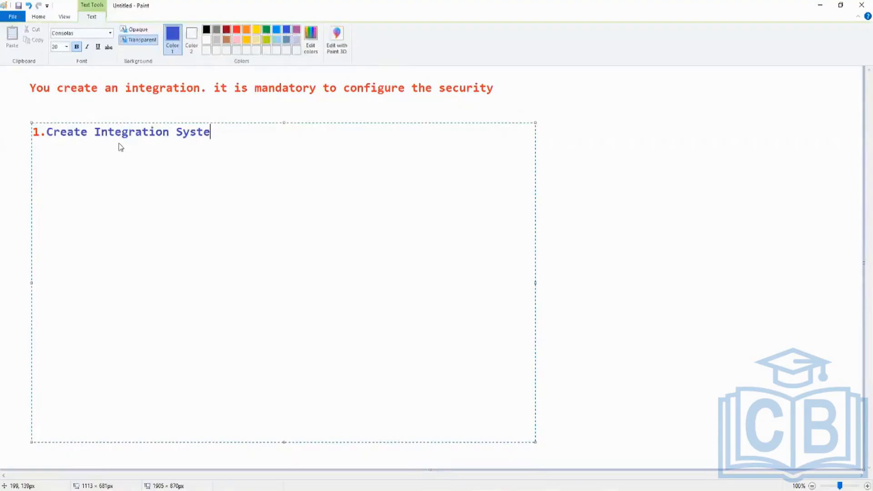
{"action": "type", "text": "m User (ISU)"}
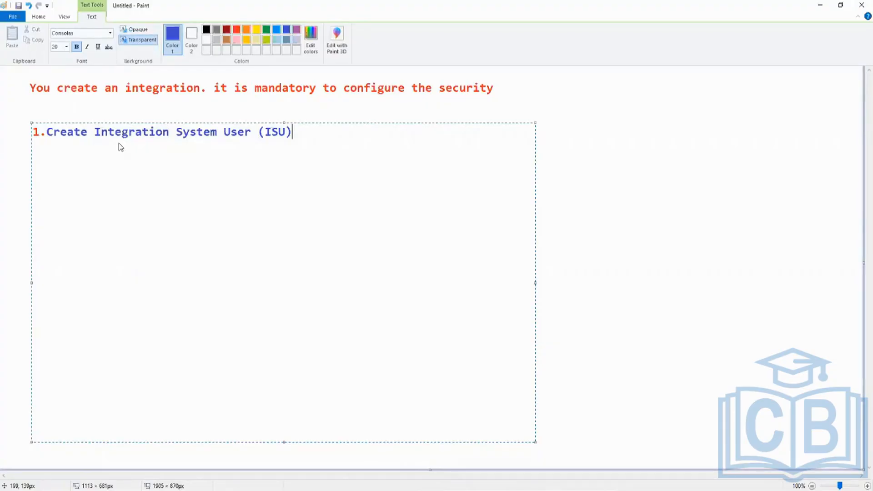
Step: Add item 2, "Create Integration System Security Group (ISSG)", leaving a blank line after item 1
{"action": "key", "text": "Return"}
{"action": "key", "text": "Return"}
{"action": "type", "text": "2. Create"}
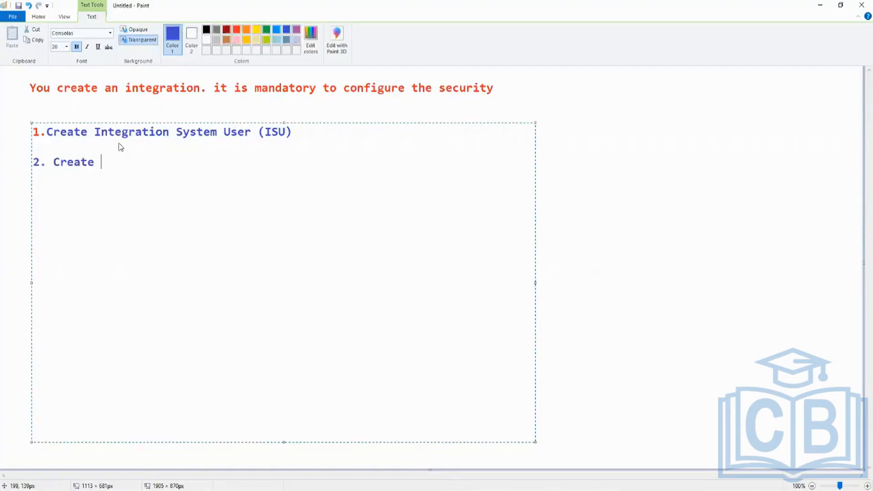
{"action": "key", "text": "BackSpace"}
{"action": "type", "text": "Integration System Se"}
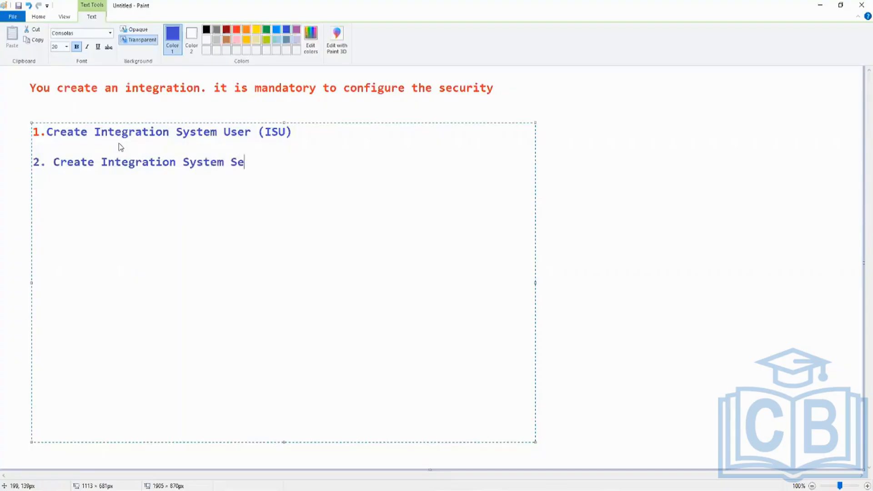
{"action": "type", "text": "curity Group (ISS"}
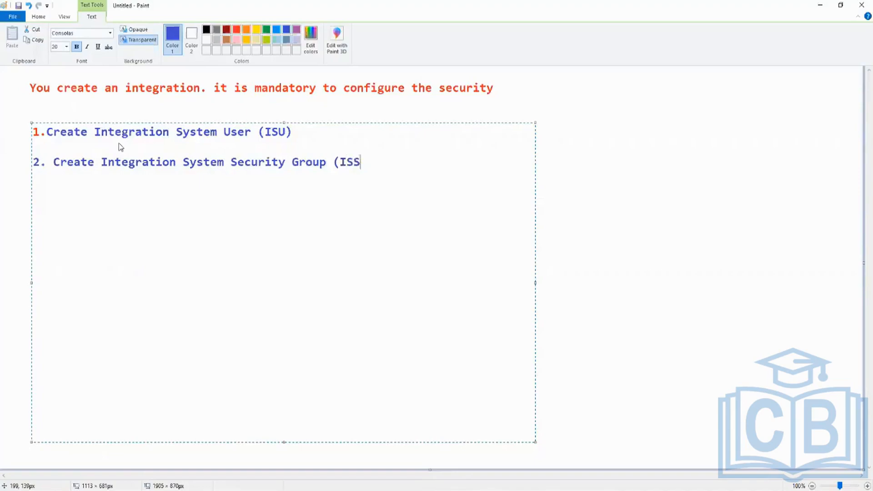
{"action": "type", "text": "G)"}
Step: Add item 3, "Assign ISU the ISSG created", leaving a blank line after item 2
{"action": "key", "text": "Return"}
{"action": "key", "text": "Return"}
{"action": "type", "text": "3. Asso"}
{"action": "type", "text": "cia"}
{"action": "key", "text": "BackSpace"}
{"action": "key", "text": "BackSpace"}
{"action": "key", "text": "BackSpace"}
{"action": "key", "text": "BackSpace"}
{"action": "type", "text": "ign I"}
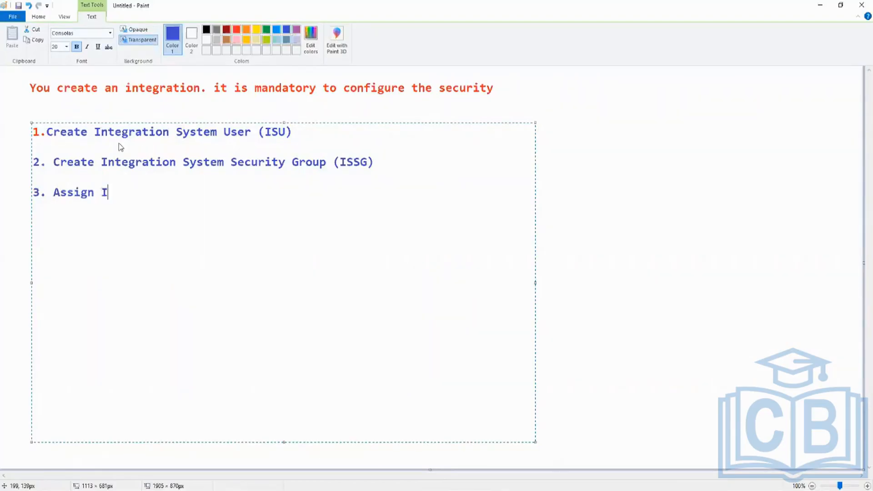
{"action": "type", "text": "SU the ISSG cre"}
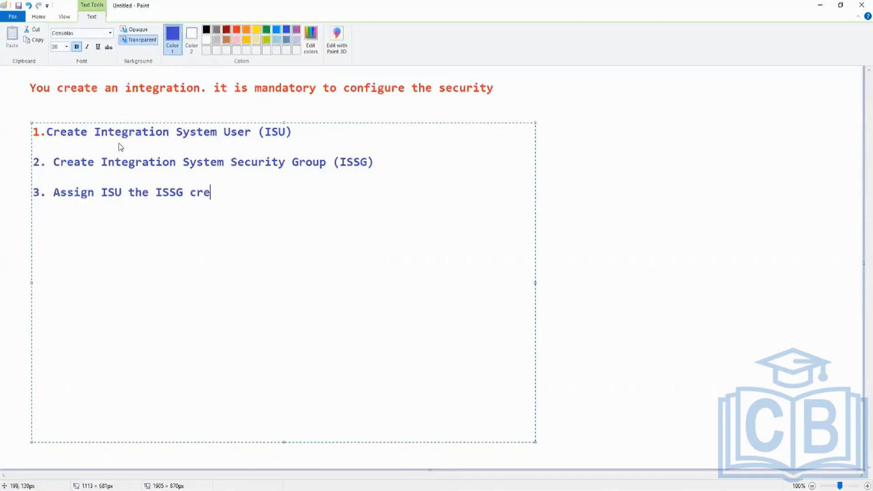
{"action": "type", "text": "ated"}
Step: Add item 4, "Add the right security domains and policies to the ISSG", leaving a blank line after item 3
{"action": "key", "text": "Return"}
{"action": "key", "text": "Return"}
{"action": "type", "text": "4. Add"}
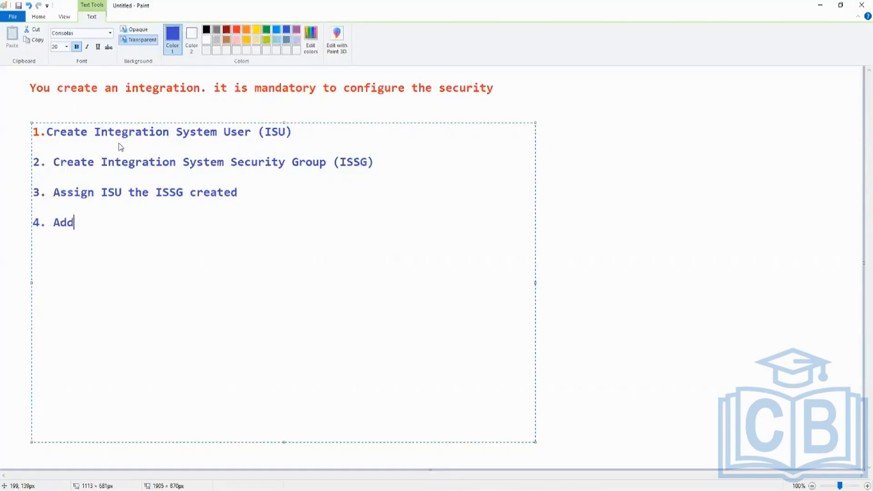
{"action": "type", "text": " the right security"}
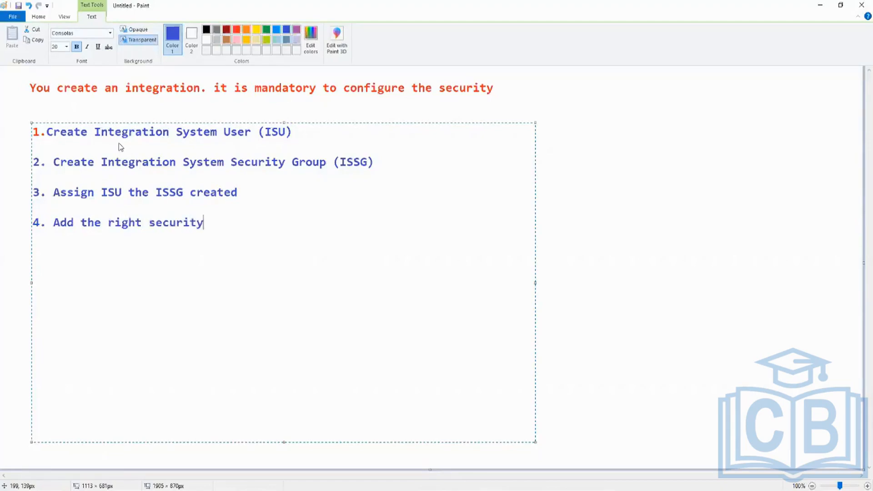
{"action": "type", "text": " domains and p"}
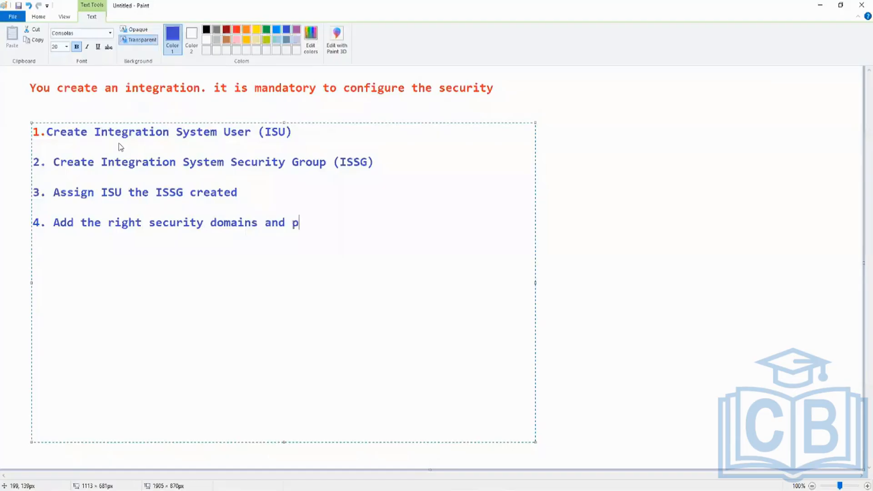
{"action": "type", "text": "olicies to the ISSG"}
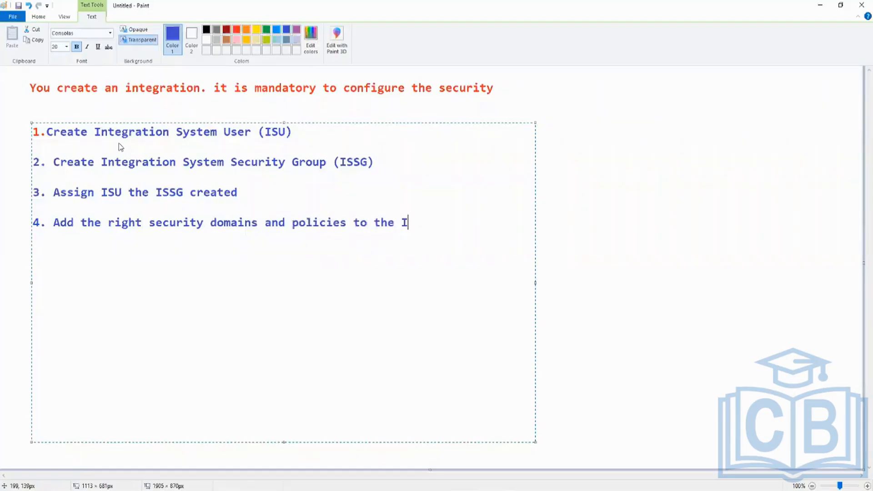
Step: Add item 5, "Activate Pending security policy changes", leaving a blank line after item 4
{"action": "key", "text": "Return"}
{"action": "key", "text": "Return"}
{"action": "type", "text": "5. Activate "}
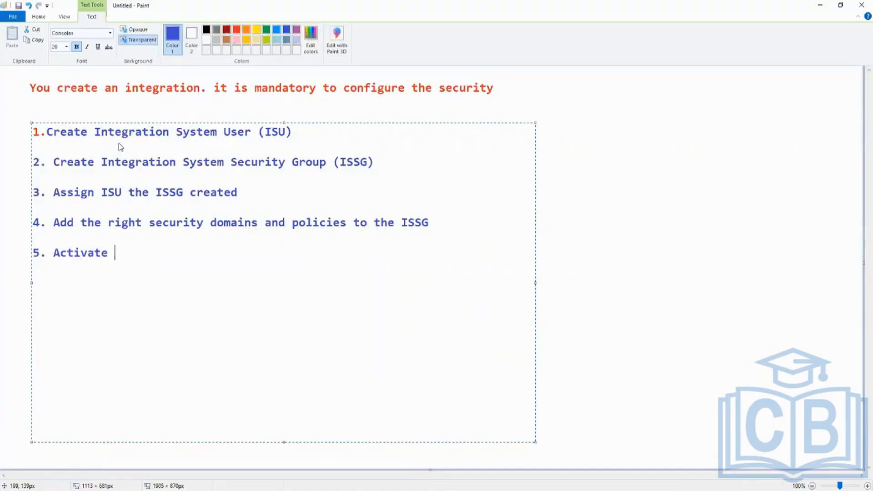
{"action": "type", "text": "Pending secu"}
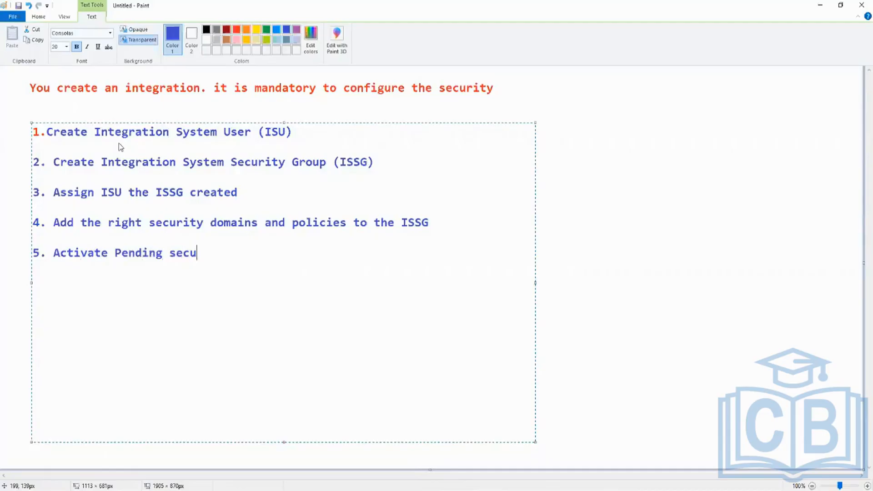
{"action": "type", "text": "rity policy cahgne"}
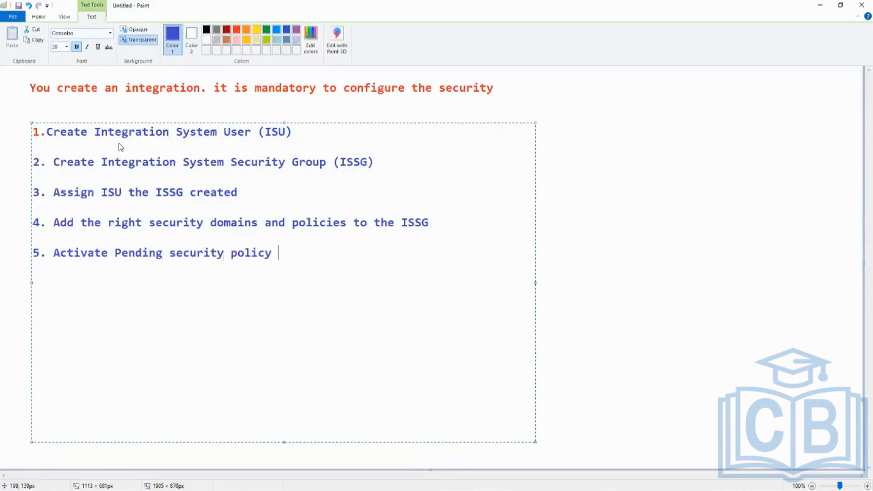
{"action": "key", "text": "BackSpace"}
{"action": "key", "text": "BackSpace"}
{"action": "key", "text": "BackSpace"}
{"action": "key", "text": "BackSpace"}
{"action": "key", "text": "BackSpace"}
{"action": "type", "text": "hanges"}
Step: Add item 6, "Assign ISU to the Integration", after a blank line and finish the text block
{"action": "key", "text": "Return"}
{"action": "type", "text": "6. A"}
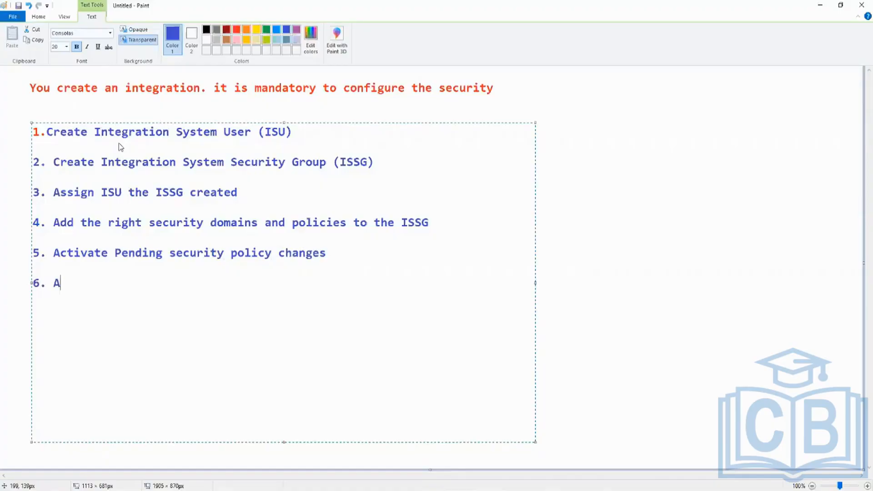
{"action": "type", "text": "ssign ISU to"}
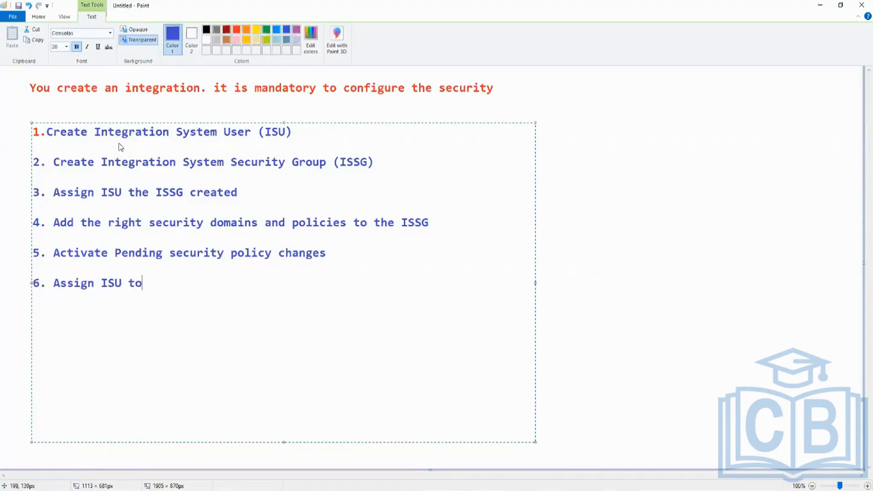
{"action": "type", "text": " the Integration"}
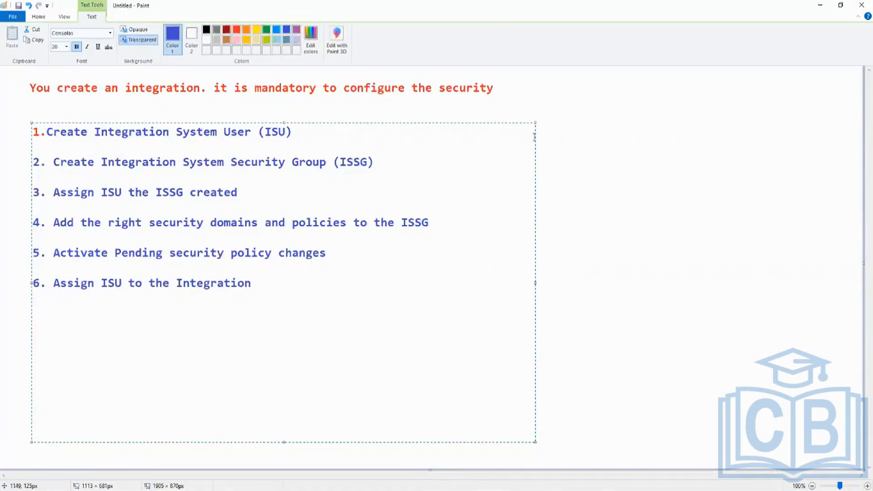
{"action": "left_click", "coordinate": [596, 199]}
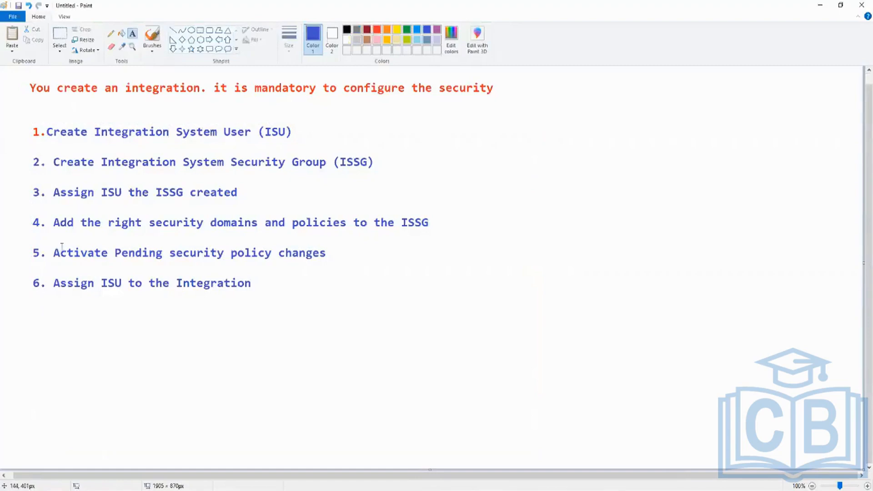
Step: Switch to Workday in the browser and search for "intsys:int test"
{"action": "key", "text": "alt+Tab"}
{"action": "key", "text": "alt+Tab"}
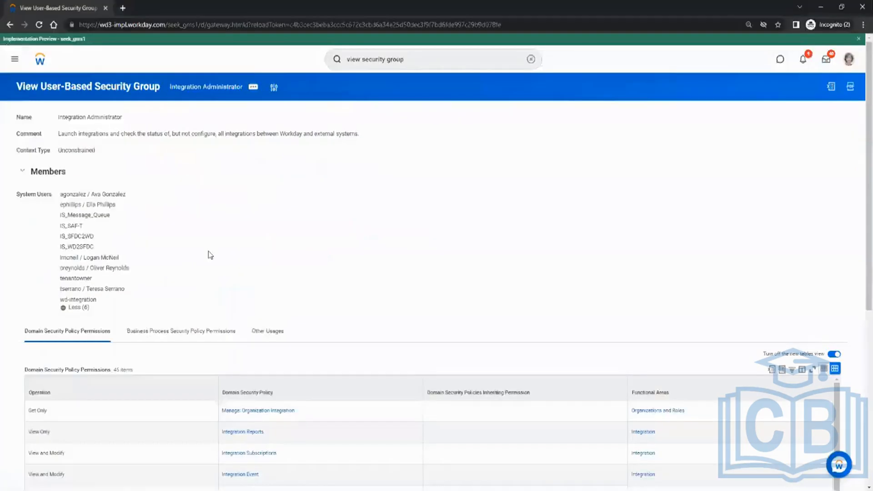
{"action": "key", "text": "alt+Tab"}
{"action": "key", "text": "alt+Tab"}
{"action": "left_click", "coordinate": [427, 57]}
{"action": "left_click_drag", "start_coordinate": [428, 58], "coordinate": [299, 61]}
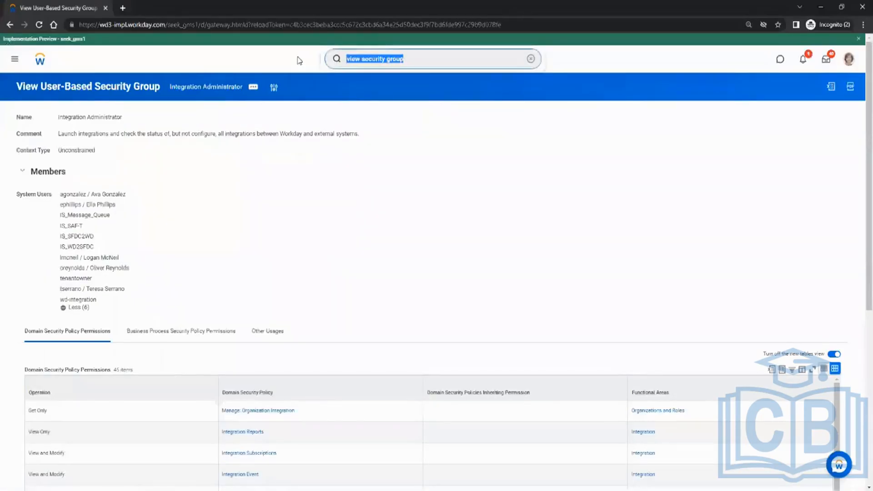
{"action": "type", "text": "itnsys"}
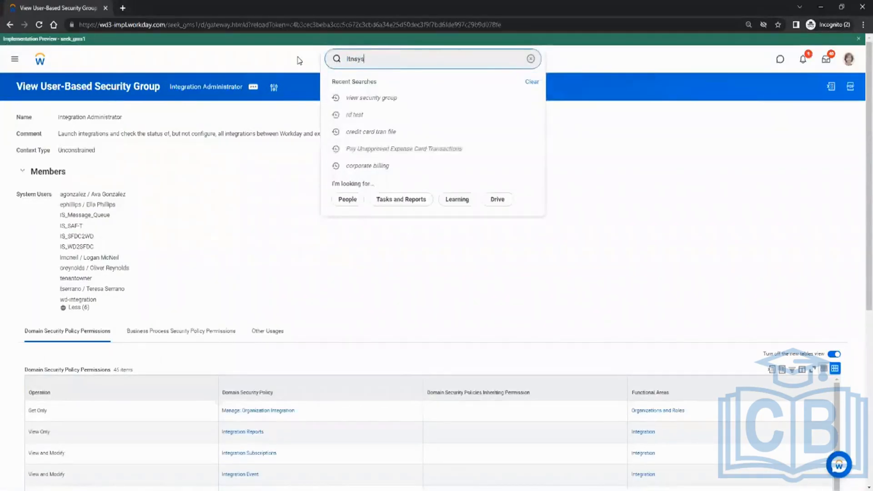
{"action": "key", "text": "BackSpace"}
{"action": "key", "text": "BackSpace"}
{"action": "key", "text": "BackSpace"}
{"action": "key", "text": "BackSpace"}
{"action": "key", "text": "BackSpace"}
{"action": "type", "text": "ni"}
{"action": "key", "text": "BackSpace"}
{"action": "key", "text": "BackSpace"}
{"action": "type", "text": "intsys:int test"}
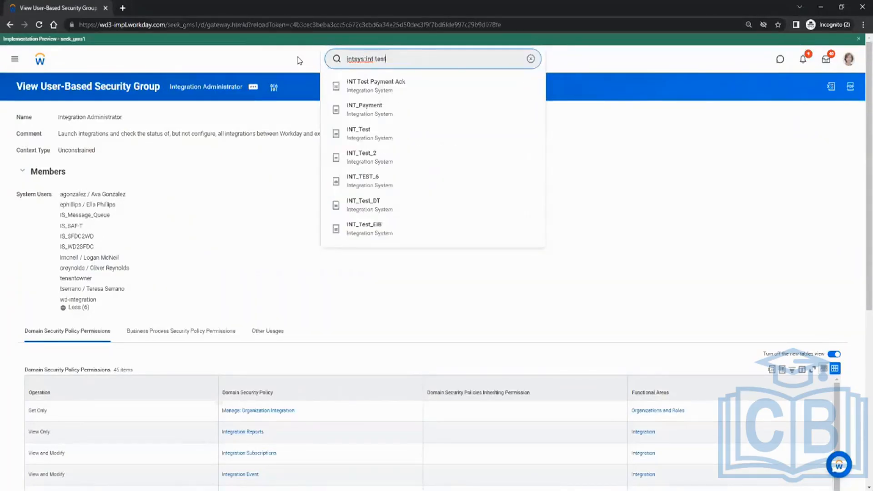
{"action": "key", "text": "Return"}
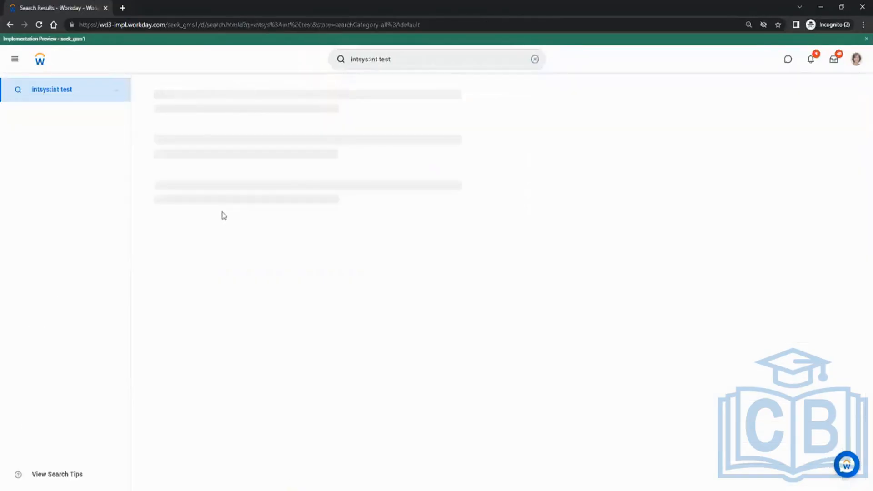
Step: Open the INT_Test integration system from the search results and duplicate its browser tab
{"action": "left_click", "coordinate": [174, 147]}
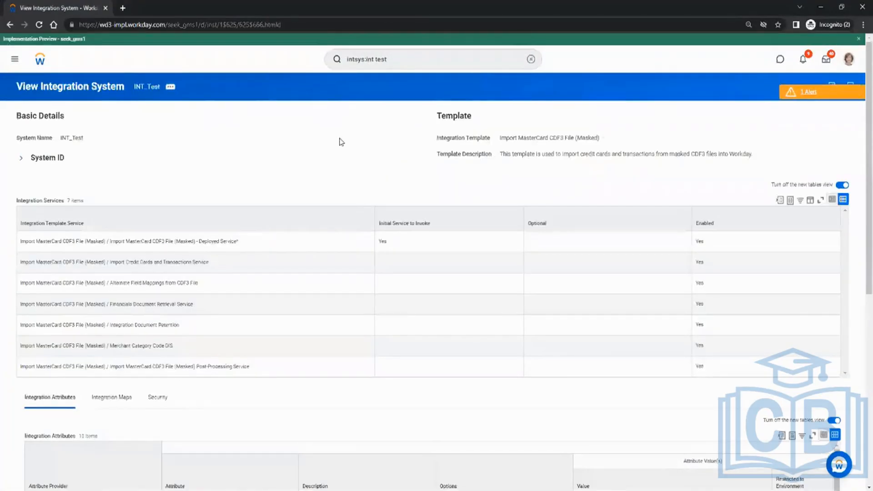
{"action": "right_click", "coordinate": [59, 7]}
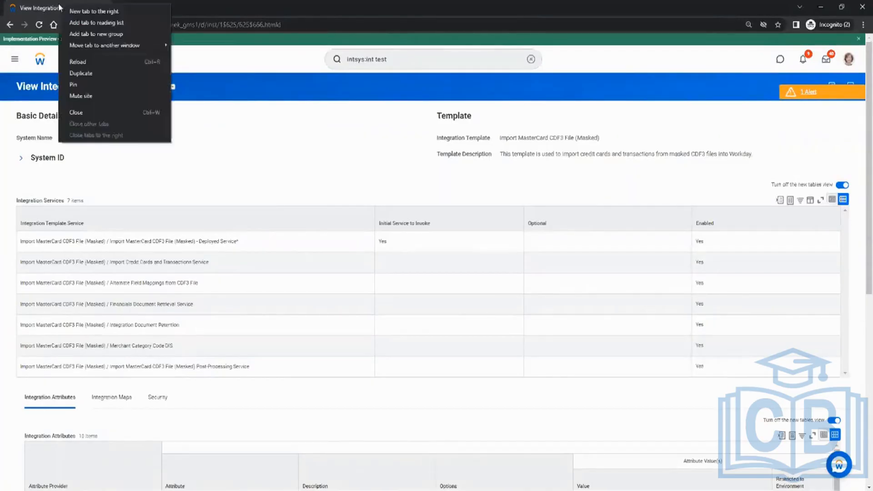
{"action": "left_click", "coordinate": [82, 75]}
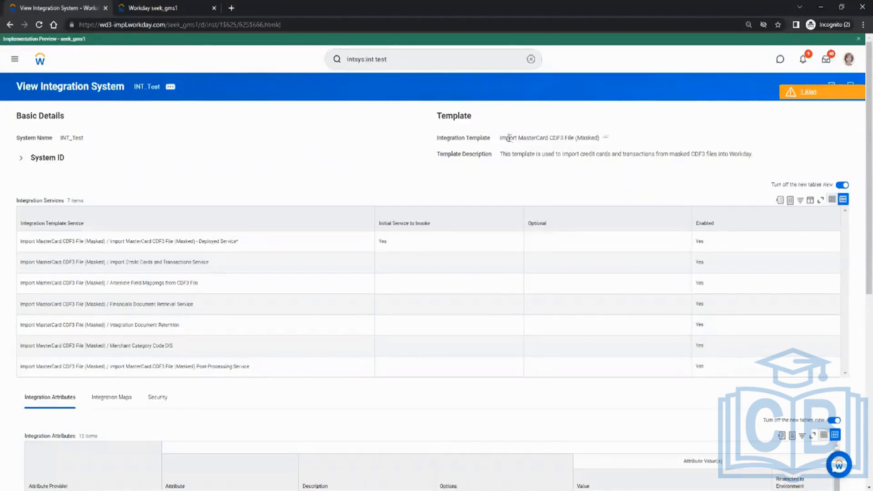
Step: Examine the integration template name of INT_Test and switch back to the security checklist in Paint
{"action": "left_click_drag", "start_coordinate": [509, 138], "coordinate": [616, 179]}
{"action": "left_click", "coordinate": [612, 179]}
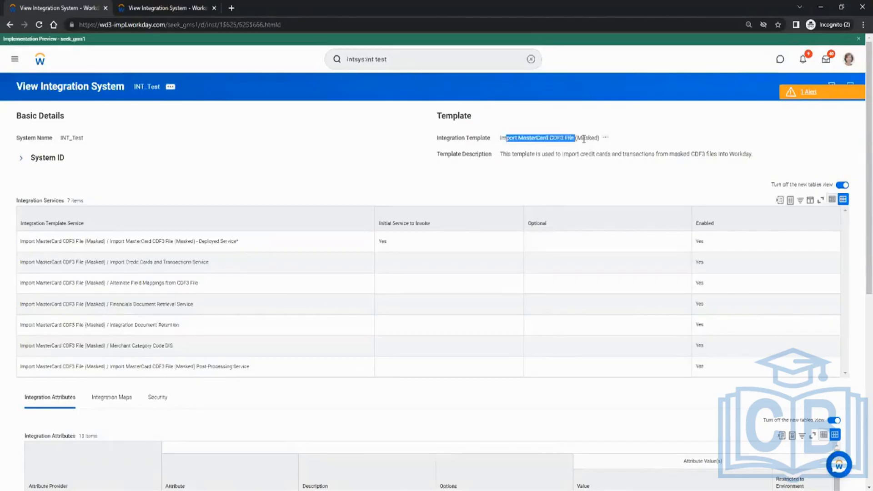
{"action": "left_click_drag", "start_coordinate": [584, 139], "coordinate": [564, 177]}
{"action": "left_click", "coordinate": [563, 178]}
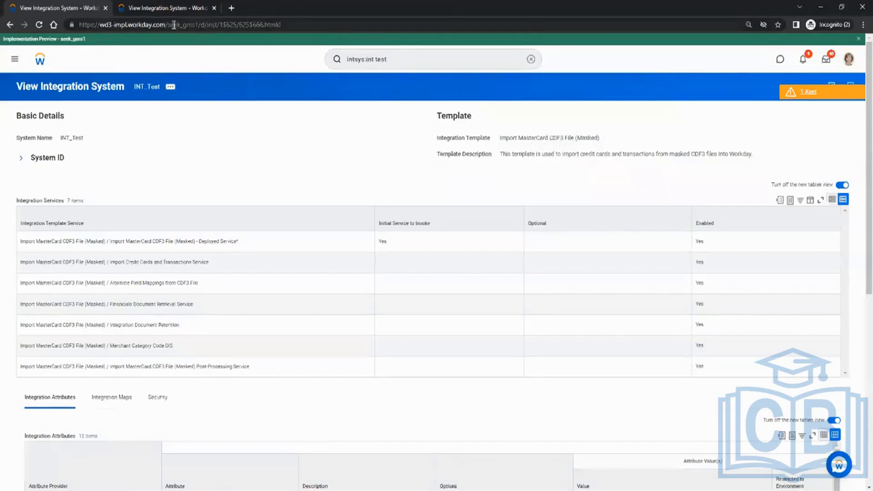
{"action": "left_click", "coordinate": [159, 7]}
{"action": "key", "text": "alt+Tab"}
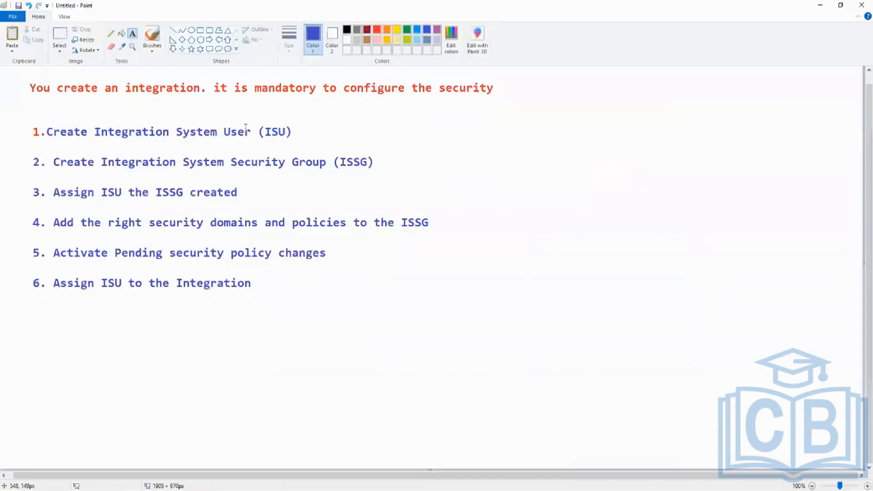
Step: Switch to Workday in the browser, search for "create integrat sys user" and open the Create Integration System User task
{"action": "key", "text": "alt+Tab"}
{"action": "left_click", "coordinate": [407, 60]}
{"action": "type", "text": "cre"}
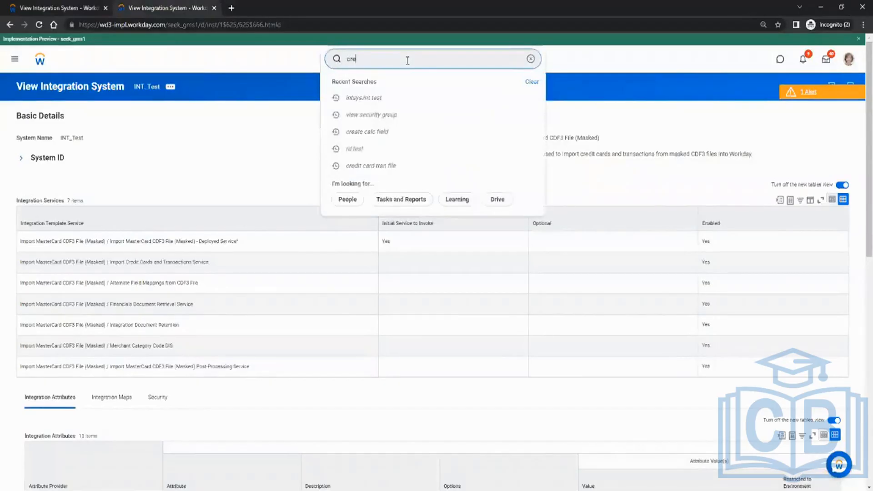
{"action": "type", "text": "ate integra"}
{"action": "type", "text": "t sys user"}
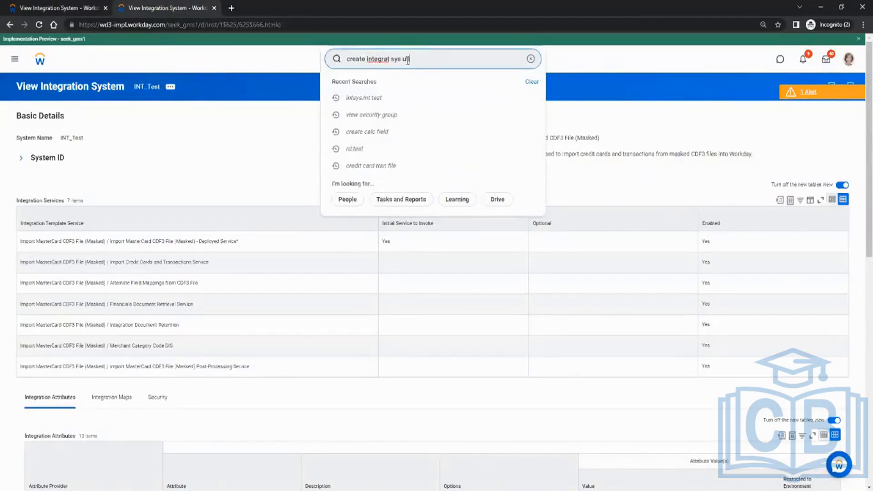
{"action": "key", "text": "Return"}
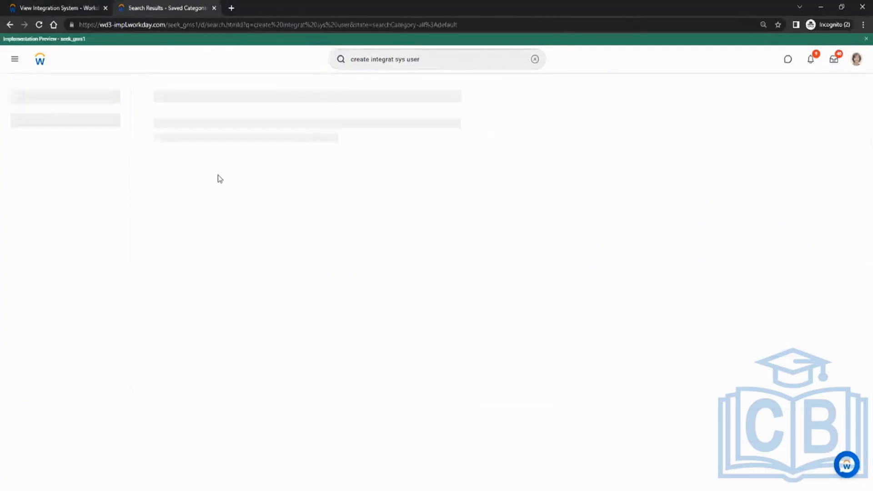
{"action": "left_click", "coordinate": [198, 118]}
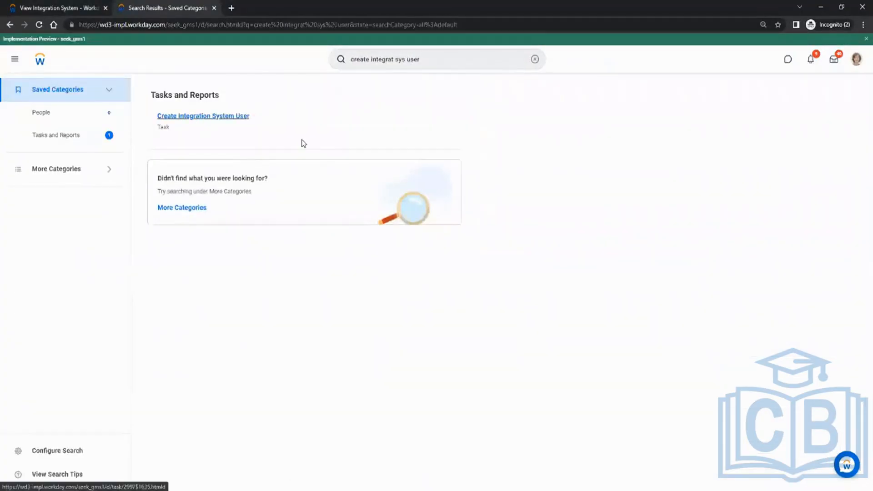
Step: Enter ISU_Test as the user name and fill in the new password and its verification for the integration system user
{"action": "left_click", "coordinate": [386, 156]}
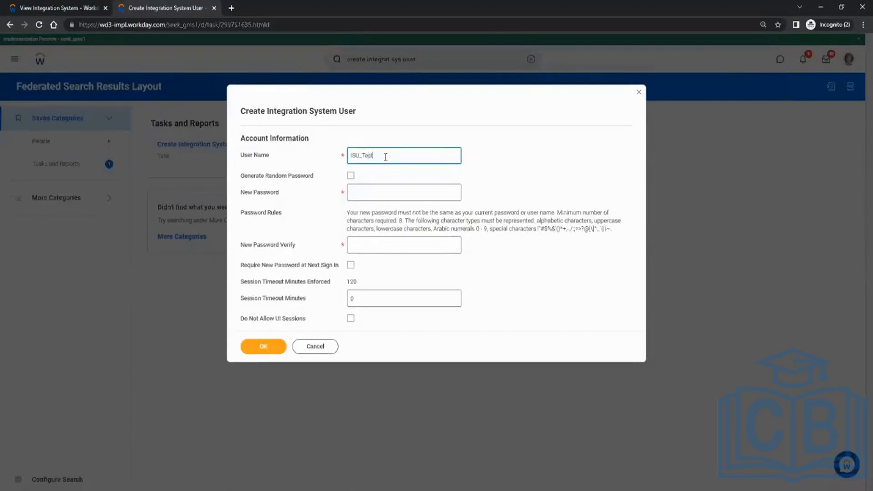
{"action": "left_click", "coordinate": [366, 192]}
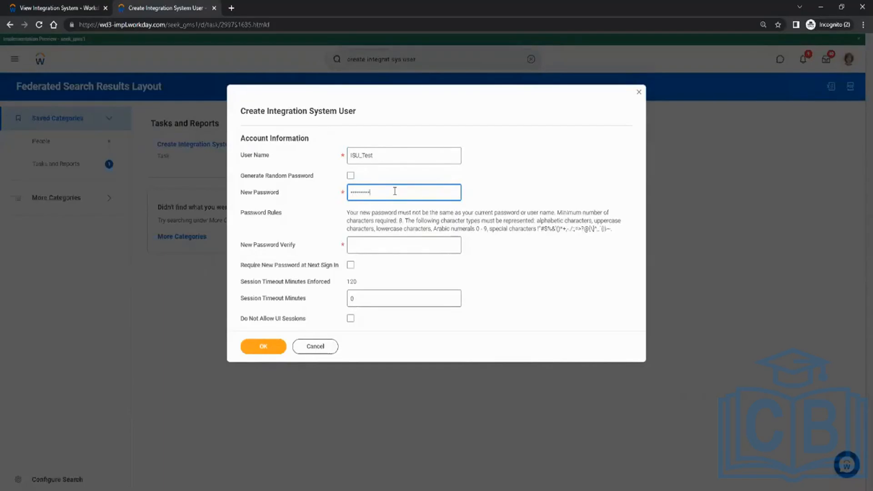
{"action": "key", "text": "Tab"}
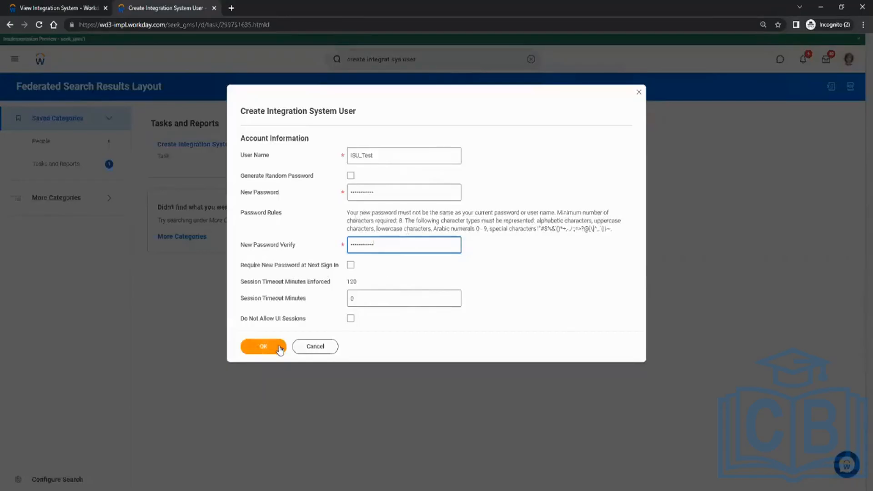
Step: Enable Do Not Allow UI Sessions for the integration system user
{"action": "left_click_drag", "start_coordinate": [241, 319], "coordinate": [296, 321]}
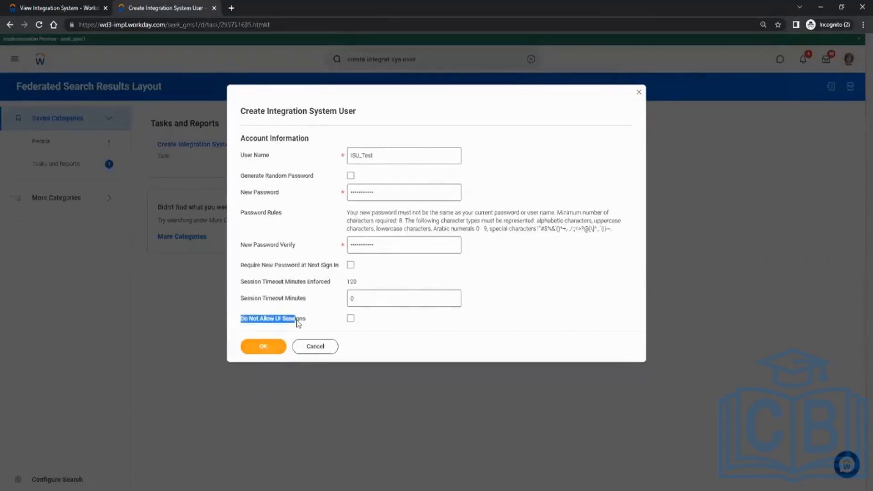
{"action": "left_click", "coordinate": [298, 322]}
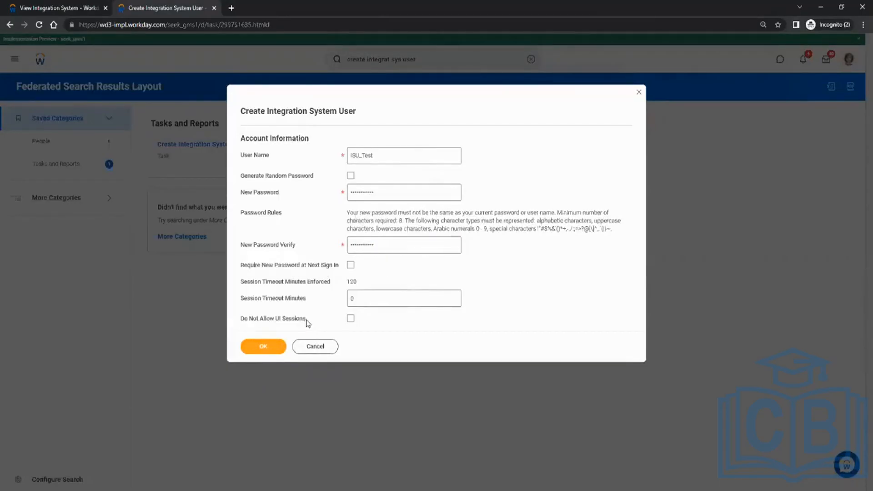
{"action": "left_click", "coordinate": [350, 319]}
Step: Review the user name, password and UI session settings, and submit the ISU_Test integration system user
{"action": "left_click", "coordinate": [375, 160]}
{"action": "left_click_drag", "start_coordinate": [244, 322], "coordinate": [321, 323]}
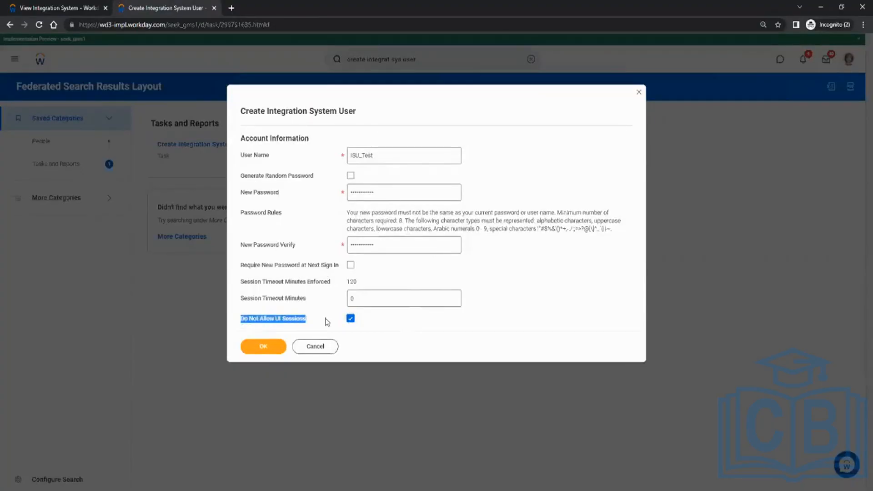
{"action": "left_click", "coordinate": [387, 155]}
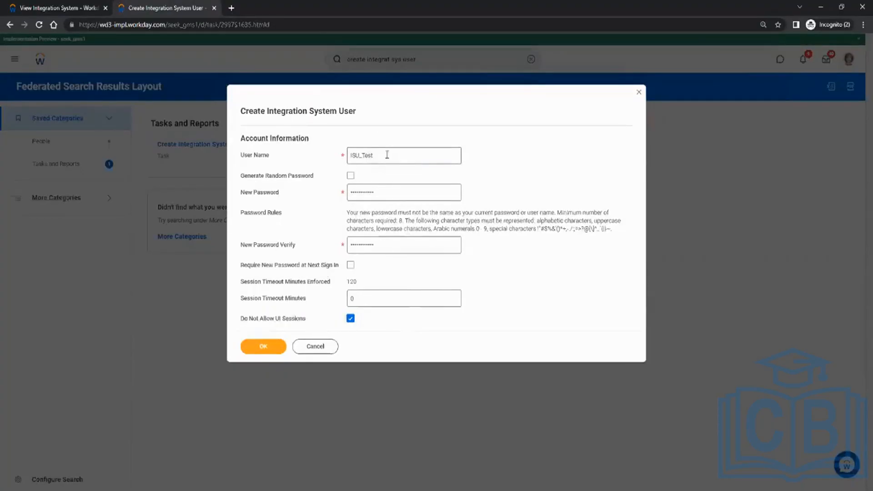
{"action": "double_click", "coordinate": [387, 154]}
{"action": "left_click", "coordinate": [307, 157]}
{"action": "left_click", "coordinate": [361, 196]}
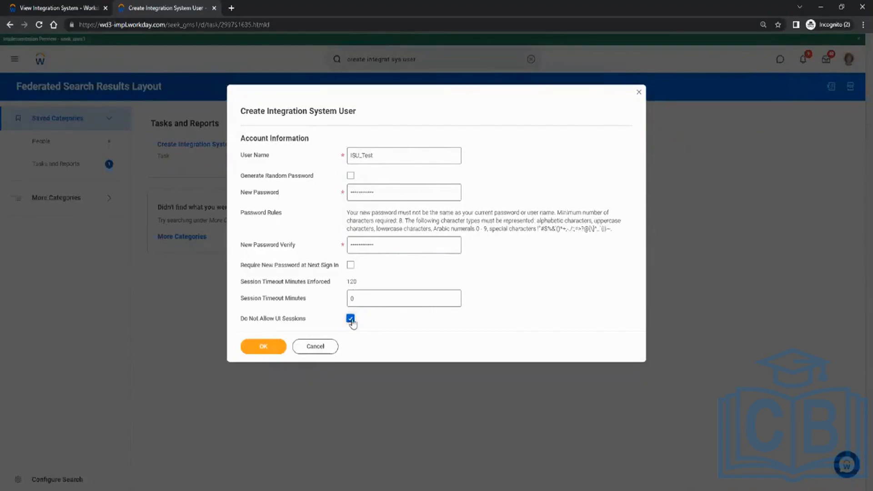
{"action": "left_click_drag", "start_coordinate": [248, 320], "coordinate": [276, 320]}
{"action": "left_click", "coordinate": [313, 320]}
{"action": "left_click", "coordinate": [264, 348]}
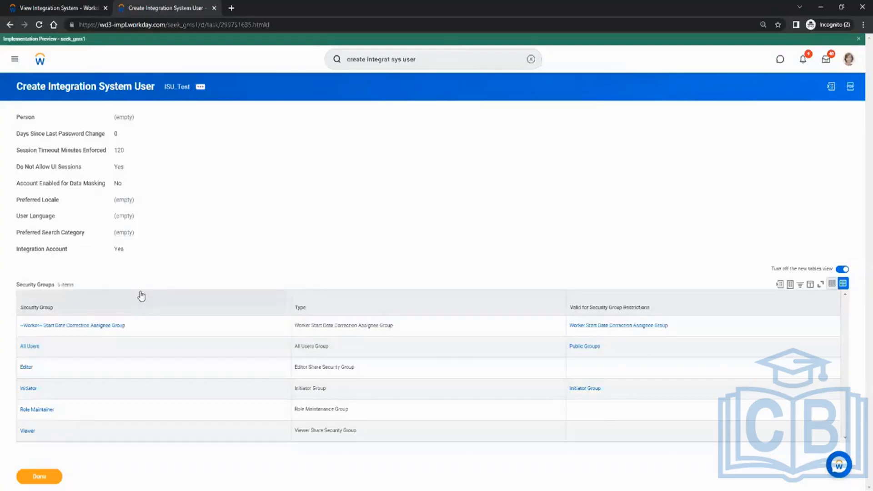
Step: Switch to the checklist in Paint and draw a green pencil tick mark beside item 1, Create Integration System User (ISU)
{"action": "key", "text": "alt+Tab"}
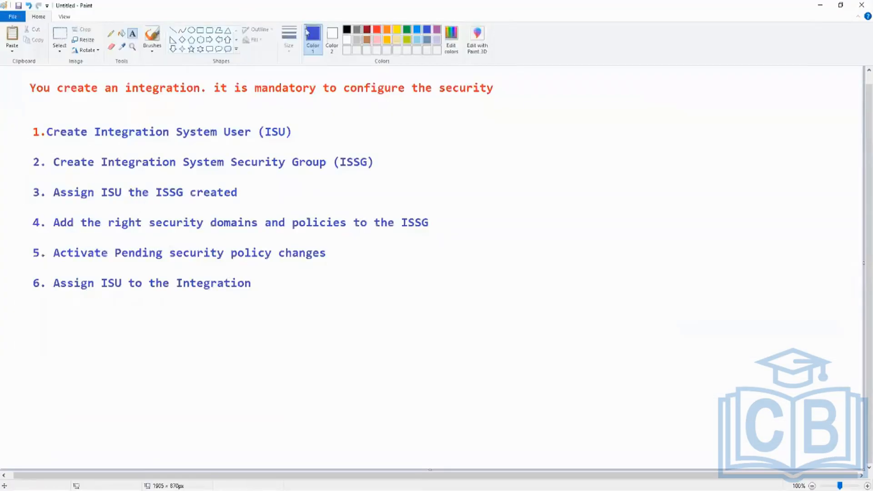
{"action": "left_click", "coordinate": [406, 30]}
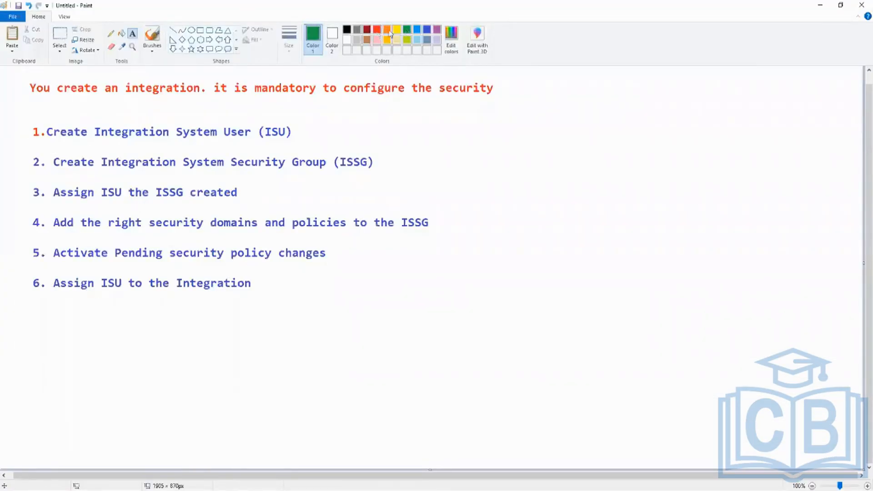
{"action": "left_click", "coordinate": [174, 30]}
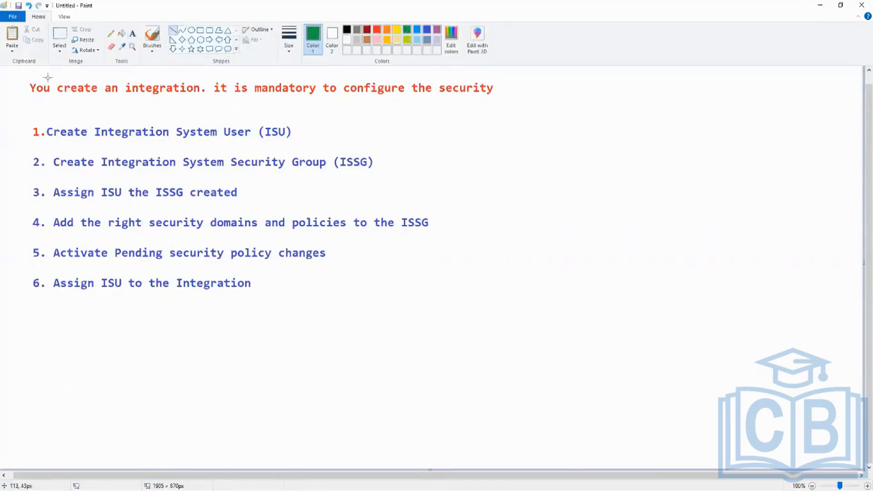
{"action": "left_click", "coordinate": [110, 33]}
{"action": "mouse_move", "coordinate": [19, 131]}
{"action": "left_mouse_down"}
{"action": "mouse_move", "coordinate": [57, 117]}
{"action": "mouse_move", "coordinate": [28, 136]}
{"action": "mouse_move", "coordinate": [86, 111]}
{"action": "left_mouse_up"}
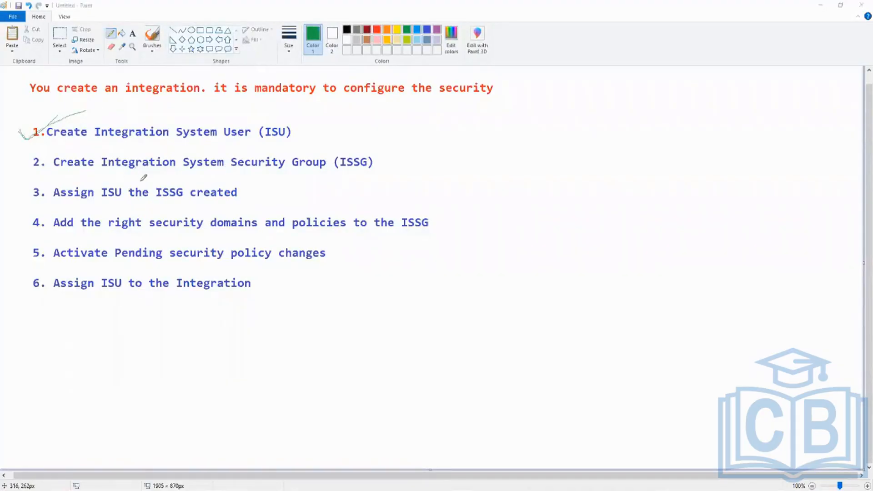
Step: Switch back to Workday, duplicate the Create Integration System User browser tab and cancel the task dialog in the copy
{"action": "key", "text": "alt+Tab"}
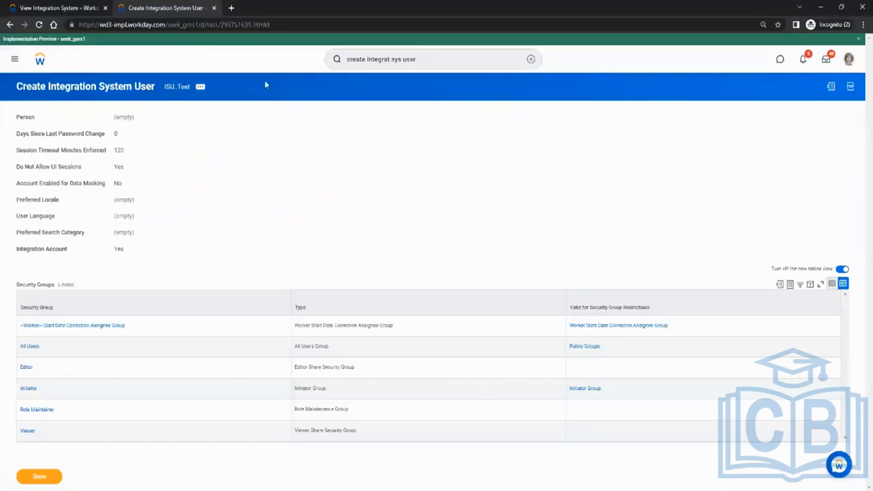
{"action": "right_click", "coordinate": [159, 14]}
{"action": "left_click", "coordinate": [196, 77]}
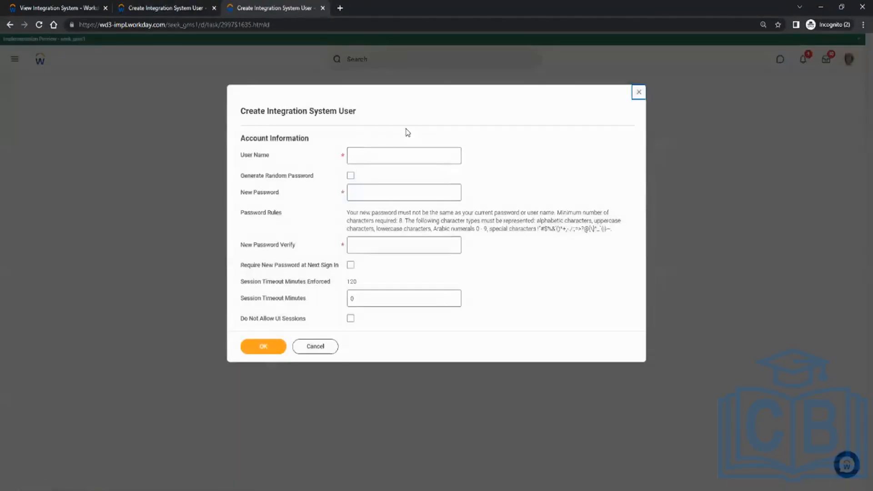
{"action": "left_click", "coordinate": [320, 345]}
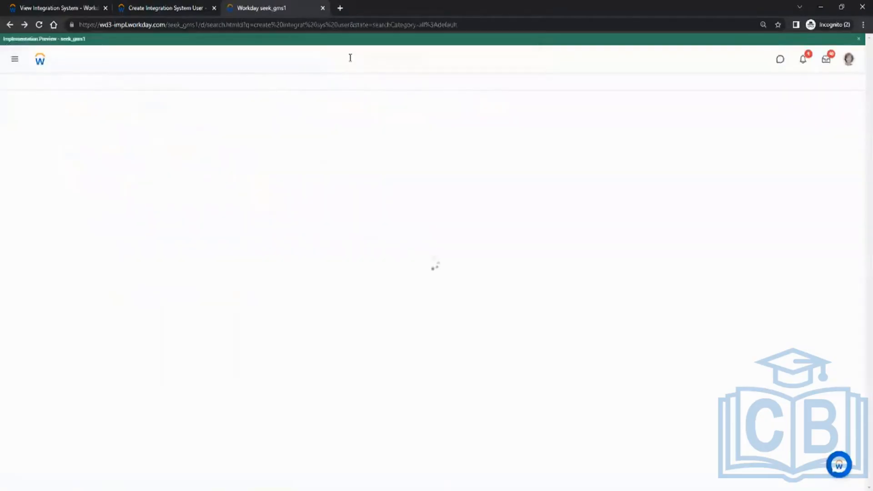
Step: Search for "create sec group" and open the Create Security Group task
{"action": "left_click", "coordinate": [419, 59]}
{"action": "key", "text": "BackSpace"}
{"action": "key", "text": "BackSpace"}
{"action": "key", "text": "BackSpace"}
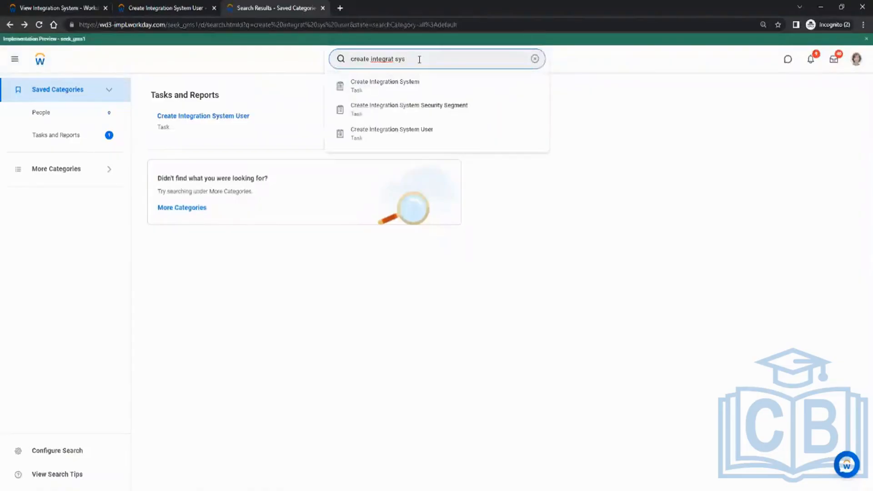
{"action": "key", "text": "BackSpace"}
{"action": "key", "text": "BackSpace"}
{"action": "key", "text": "BackSpace"}
{"action": "key", "text": "BackSpace"}
{"action": "key", "text": "BackSpace"}
{"action": "key", "text": "BackSpace"}
{"action": "key", "text": "BackSpace"}
{"action": "key", "text": "BackSpace"}
{"action": "key", "text": "BackSpace"}
{"action": "key", "text": "BackSpace"}
{"action": "key", "text": "BackSpace"}
{"action": "type", "text": "sec group"}
{"action": "key", "text": "Return"}
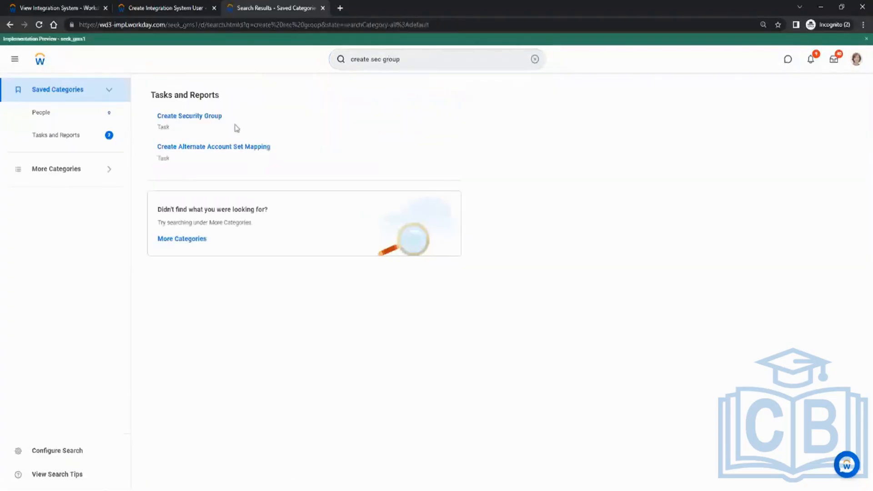
{"action": "left_click", "coordinate": [200, 116]}
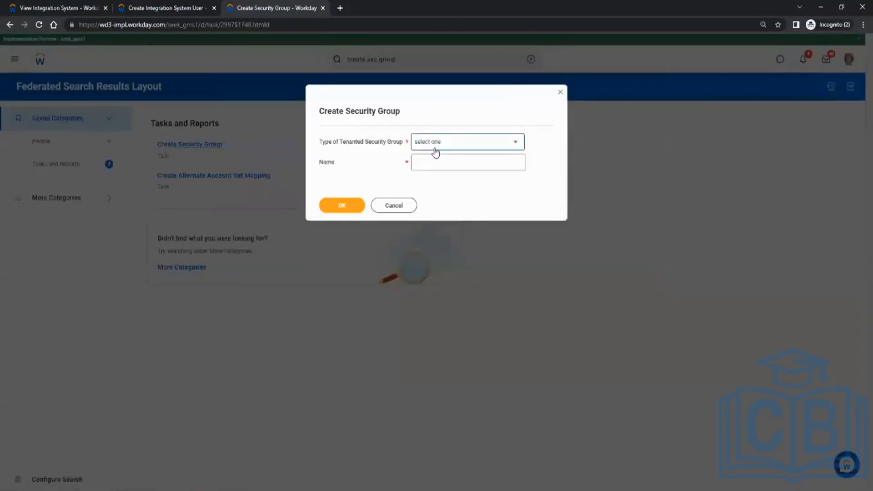
Step: Set the tenanted security group type to Integration System Security Group (Unconstrained) and compare it with the constrained option
{"action": "left_click", "coordinate": [436, 150]}
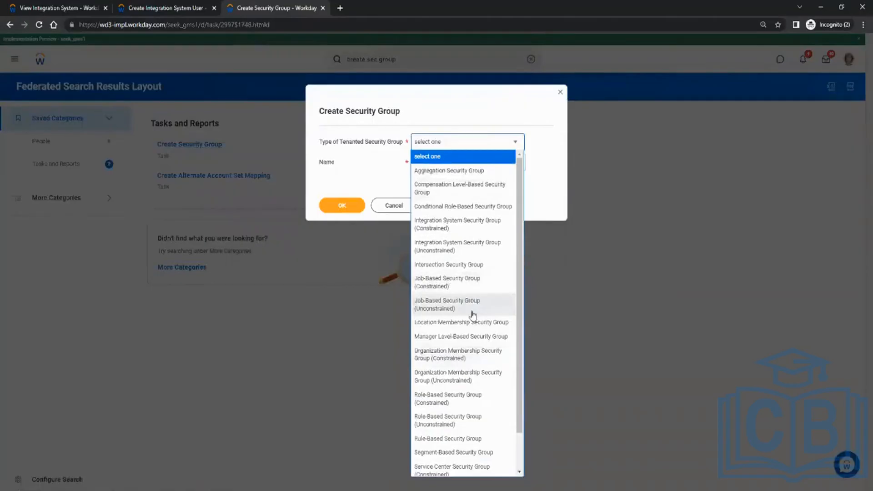
{"action": "scroll", "coordinate": [493, 318], "scroll_direction": "down", "scroll_amount": 2}
{"action": "scroll", "coordinate": [471, 307], "scroll_direction": "up", "scroll_amount": 2}
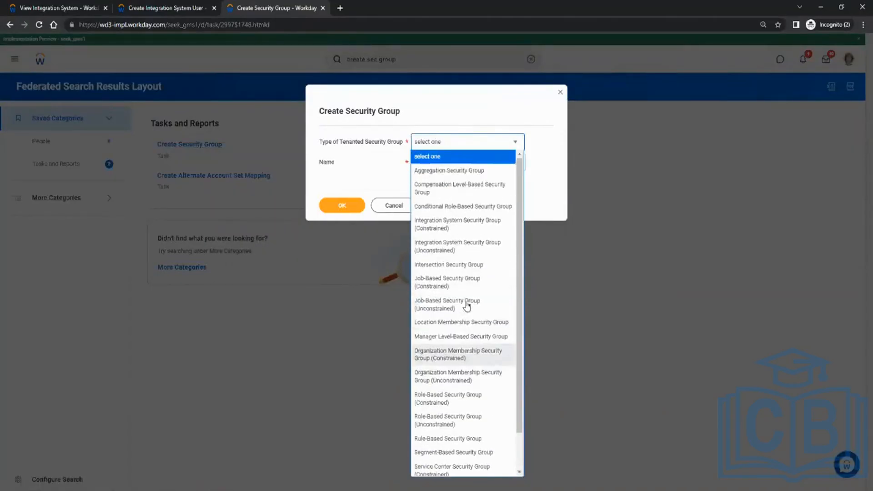
{"action": "left_click", "coordinate": [455, 246]}
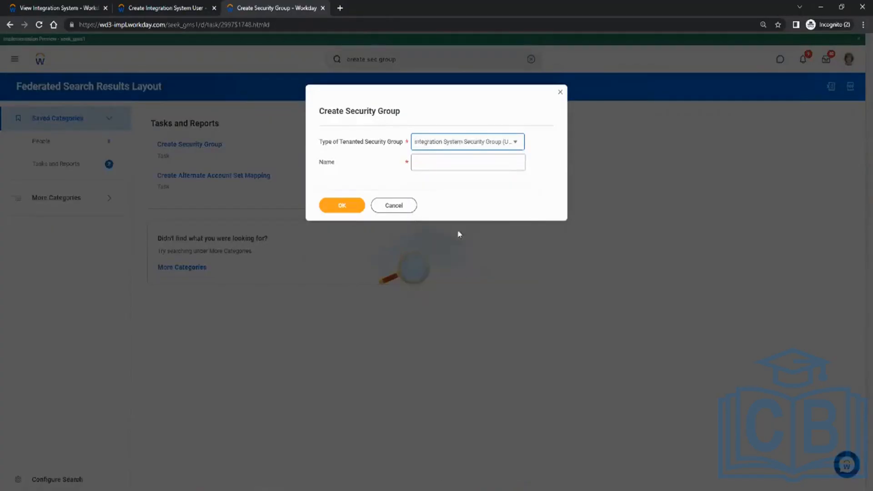
{"action": "left_click", "coordinate": [516, 143]}
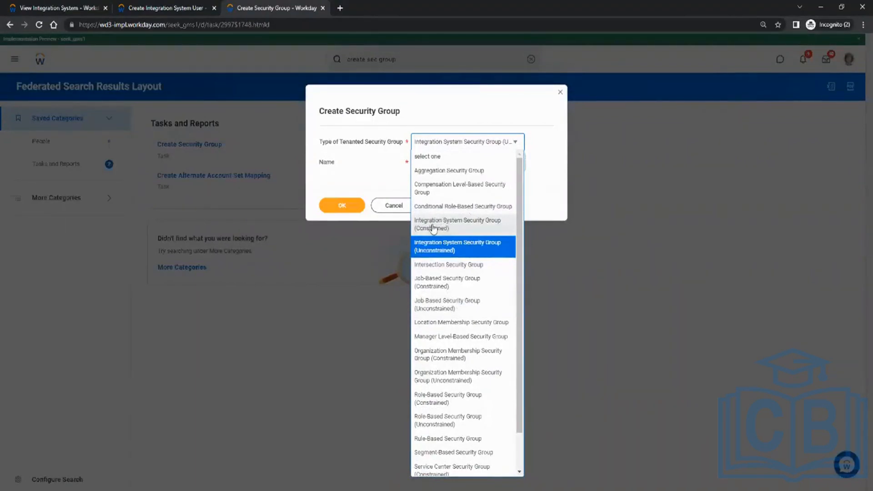
{"action": "left_click", "coordinate": [351, 148]}
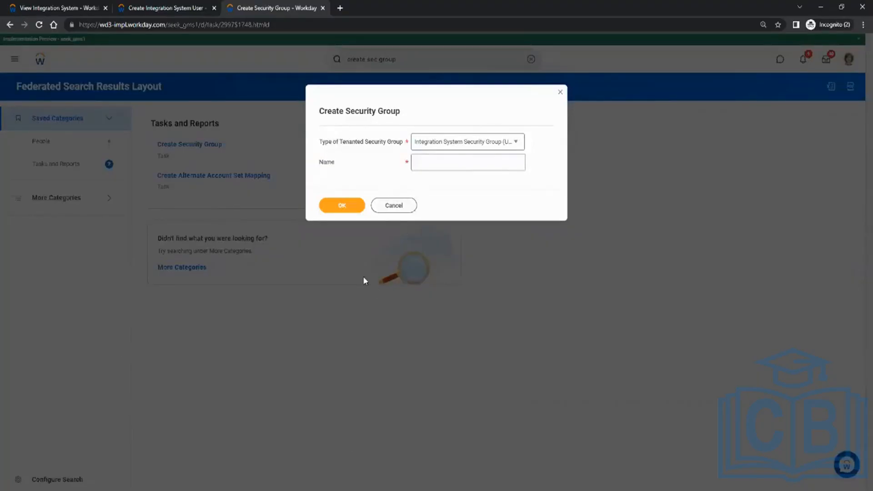
{"action": "left_click", "coordinate": [477, 143]}
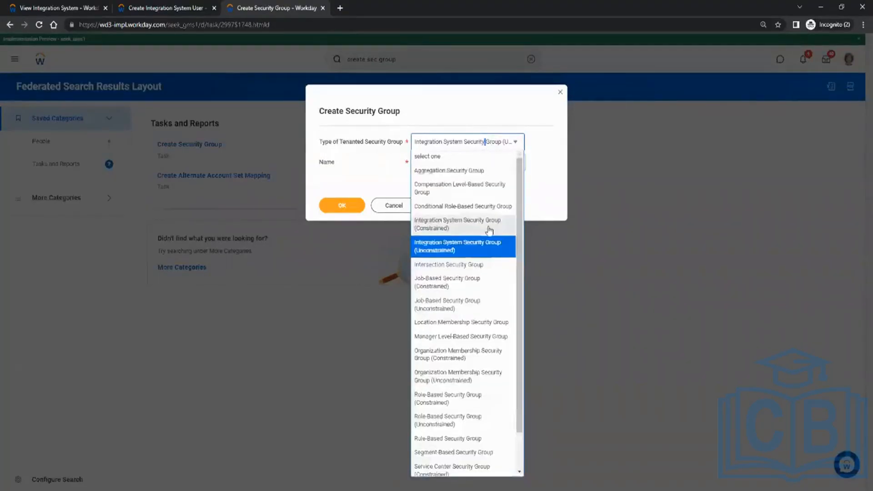
{"action": "left_click", "coordinate": [366, 167]}
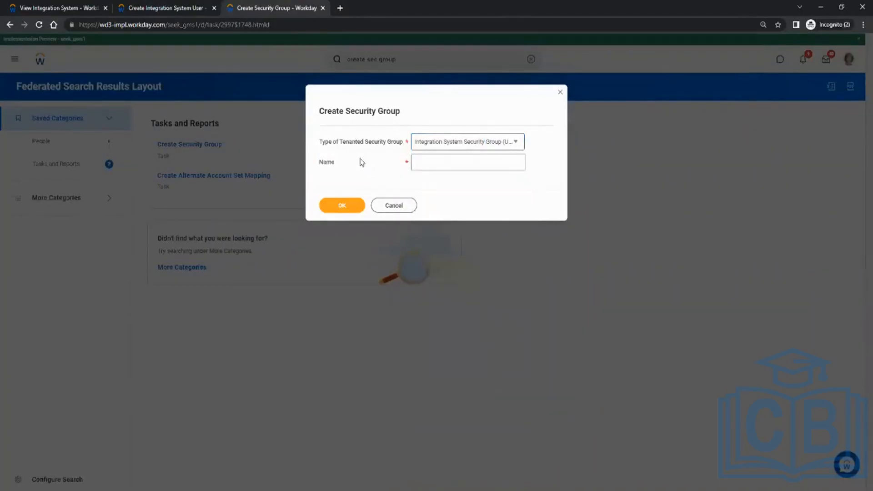
Step: Name the security group ISSG_Test, create it and save it without adding any integration system users
{"action": "left_click", "coordinate": [463, 167]}
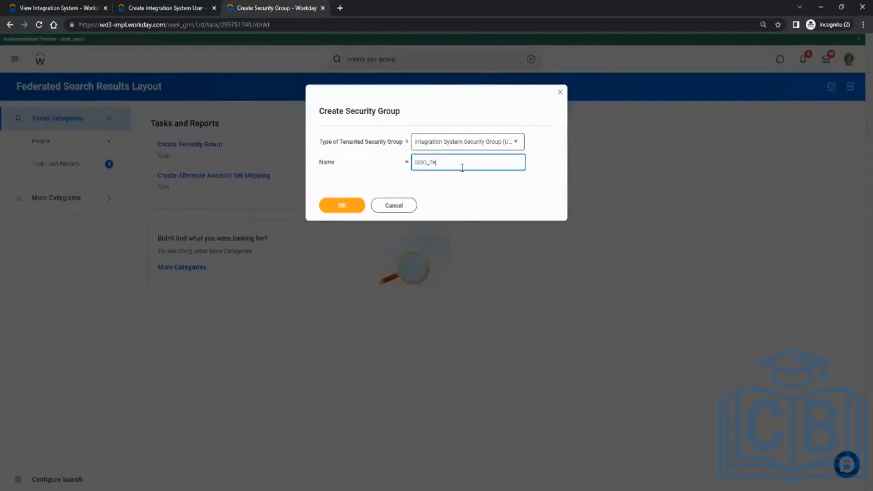
{"action": "left_click", "coordinate": [353, 206]}
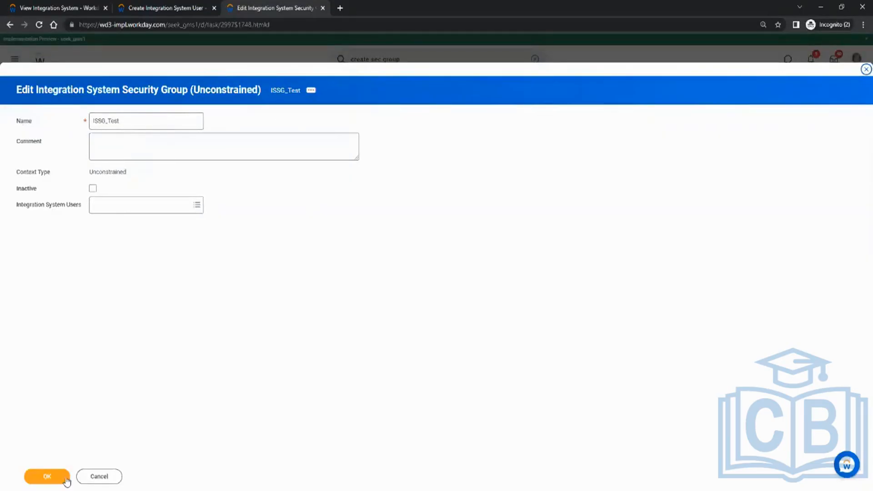
{"action": "left_click", "coordinate": [49, 477]}
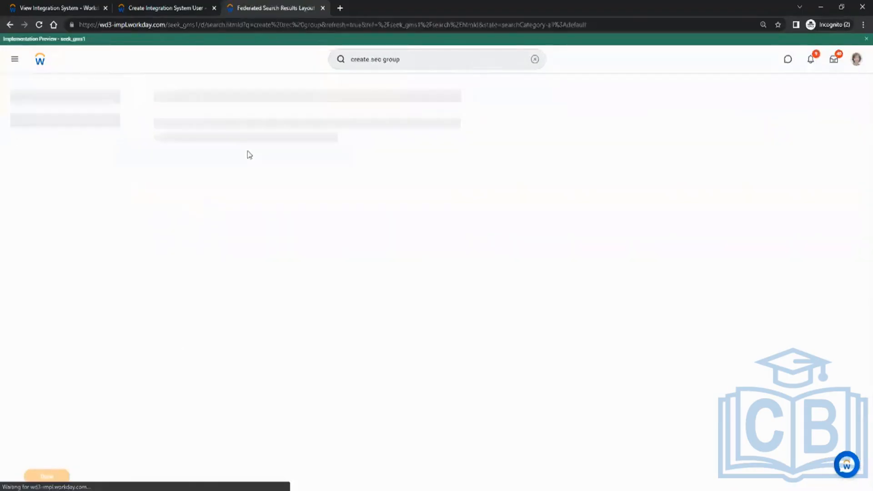
Step: Search for "view sec group" and open the View Security Group report
{"action": "double_click", "coordinate": [356, 59]}
{"action": "type", "text": "view"}
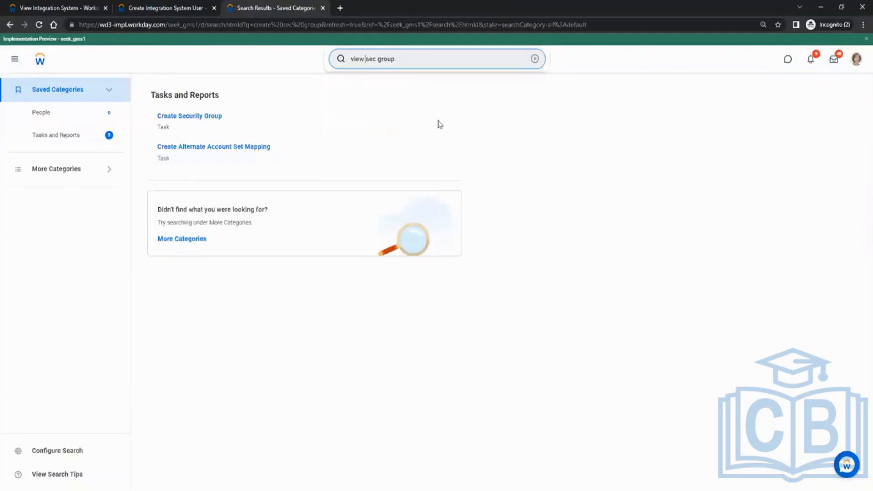
{"action": "key", "text": "Return"}
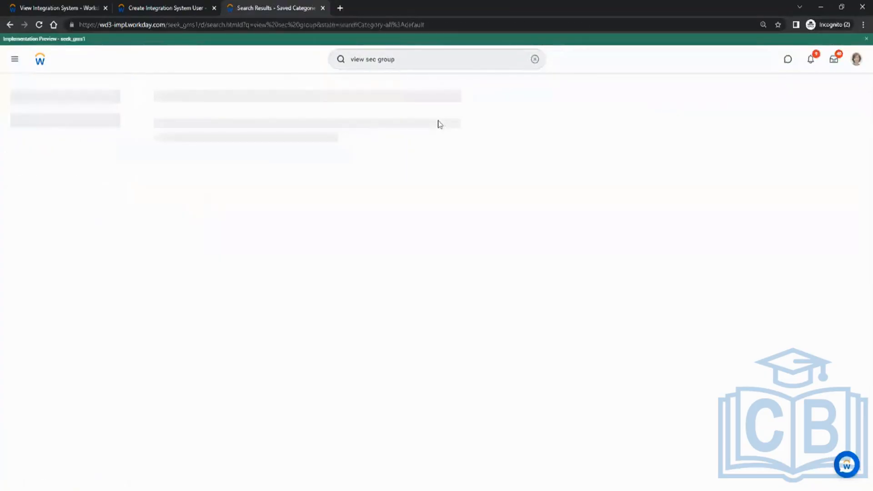
{"action": "left_click", "coordinate": [208, 119]}
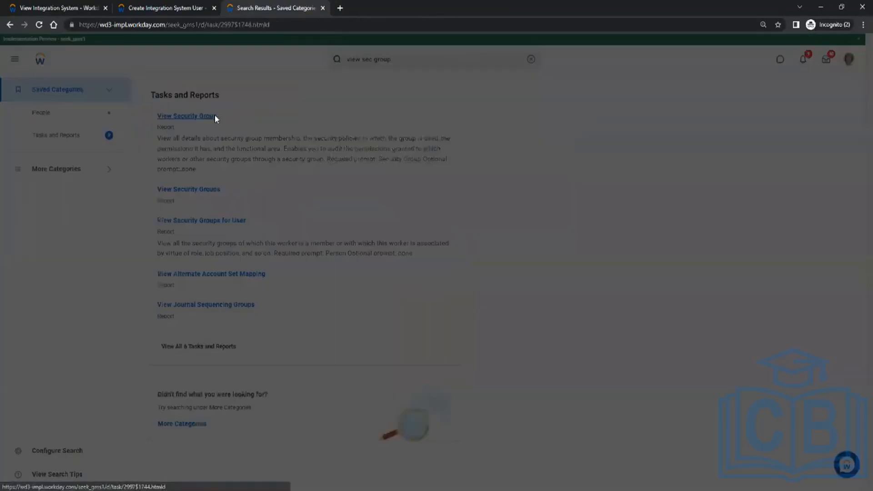
Step: Choose ISSG_Test in the View Security Group report and display its details
{"action": "left_click", "coordinate": [381, 144]}
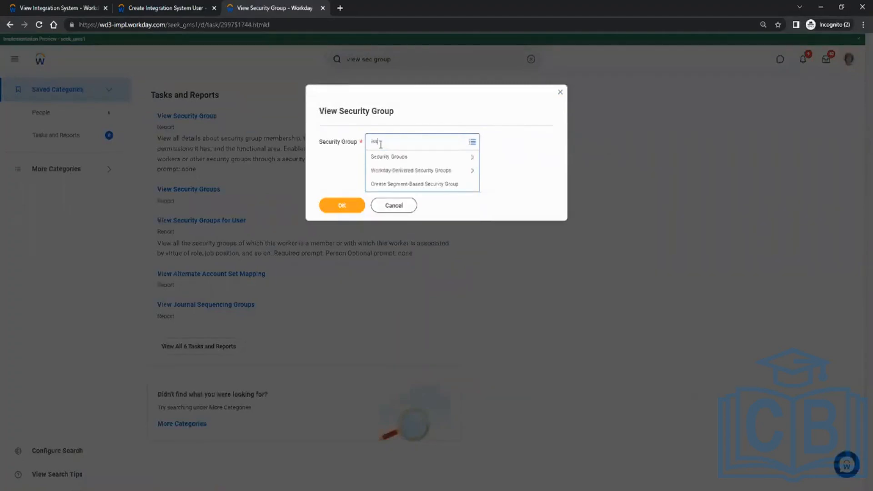
{"action": "type", "text": "issgTest"}
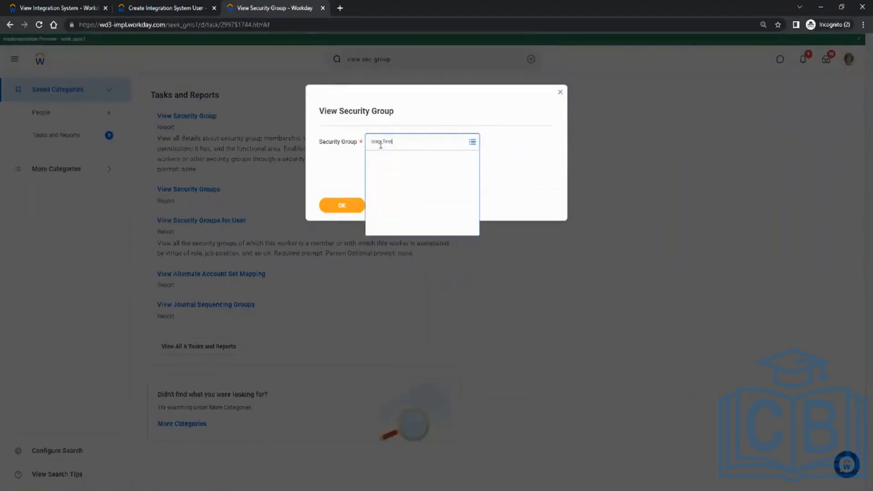
{"action": "left_click", "coordinate": [346, 208]}
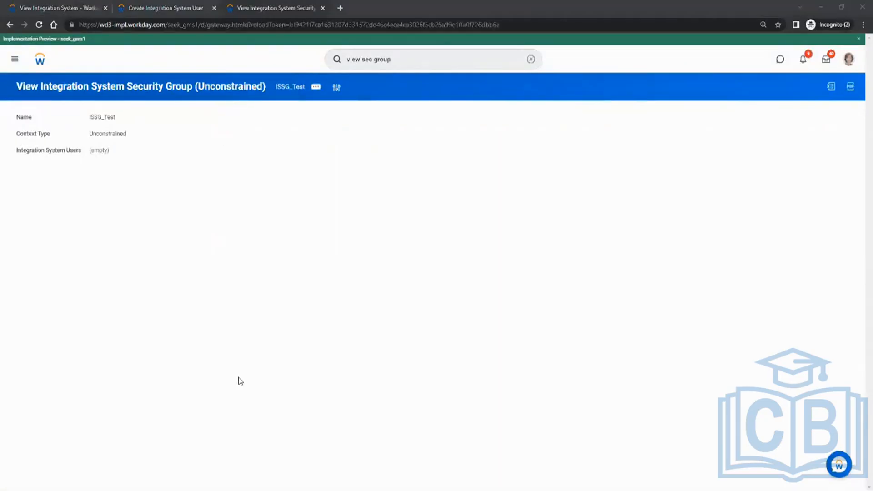
Step: Switch to Paint, draw a green check mark beside checklist item 2 and return to Workday
{"action": "key", "text": "alt+Tab"}
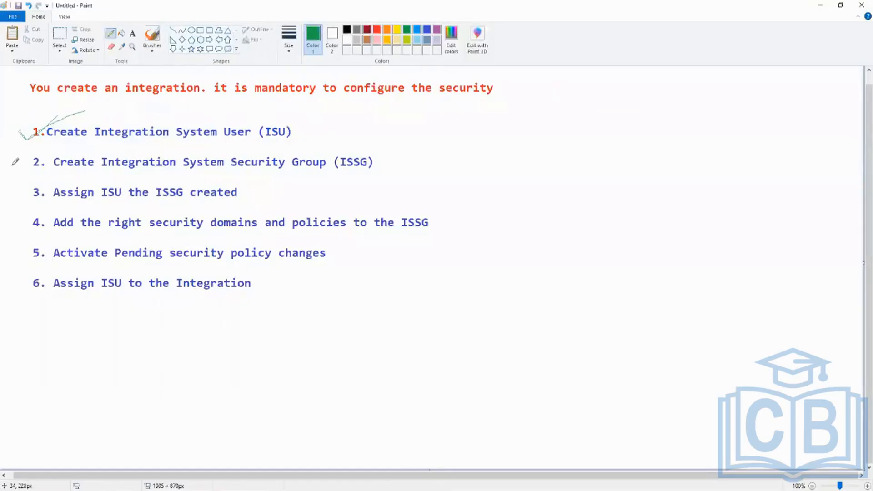
{"action": "left_click_drag", "start_coordinate": [13, 165], "coordinate": [56, 153]}
{"action": "key", "text": "alt+Tab"}
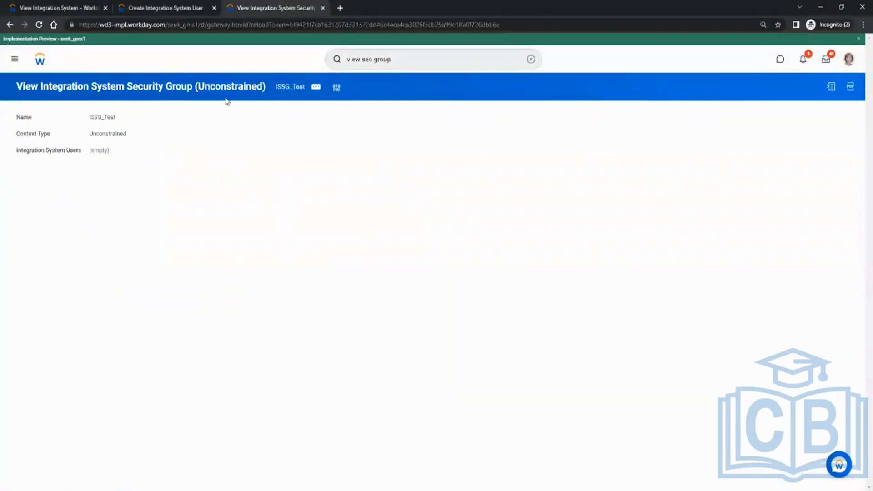
{"action": "left_click", "coordinate": [176, 9]}
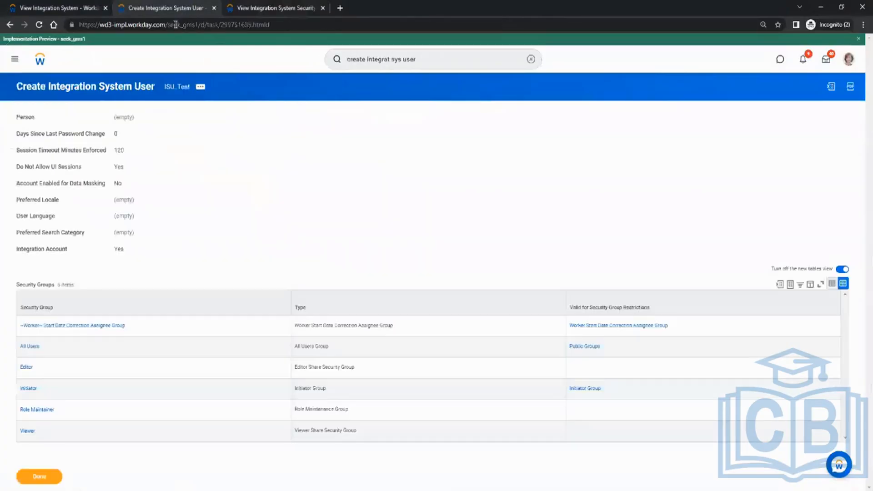
{"action": "left_click", "coordinate": [261, 5]}
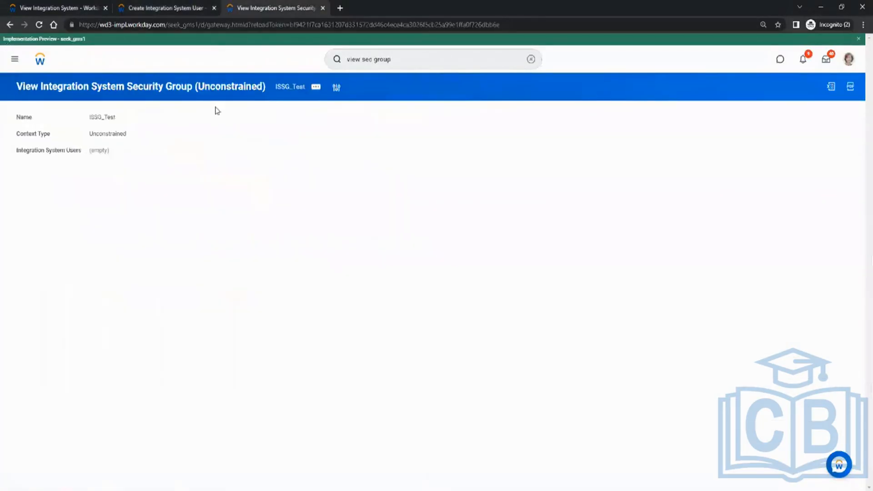
{"action": "left_click", "coordinate": [177, 8]}
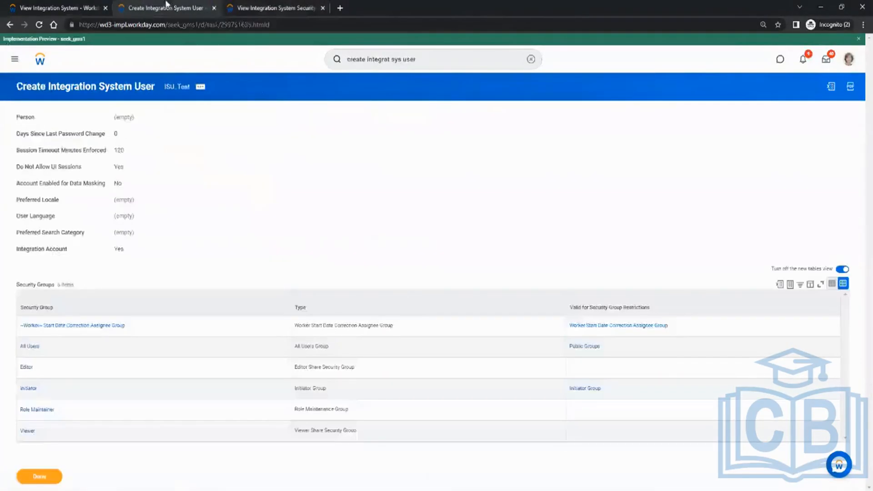
{"action": "left_click", "coordinate": [202, 88]}
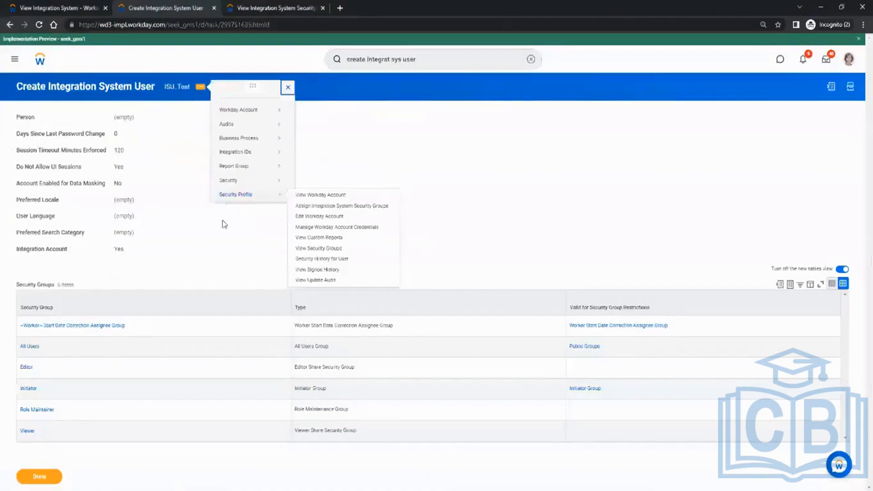
{"action": "left_click", "coordinate": [333, 208]}
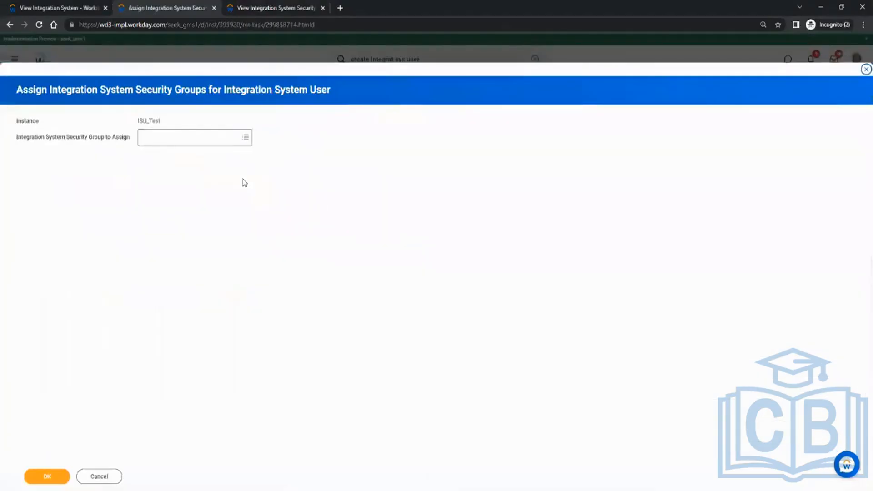
{"action": "left_click", "coordinate": [185, 138]}
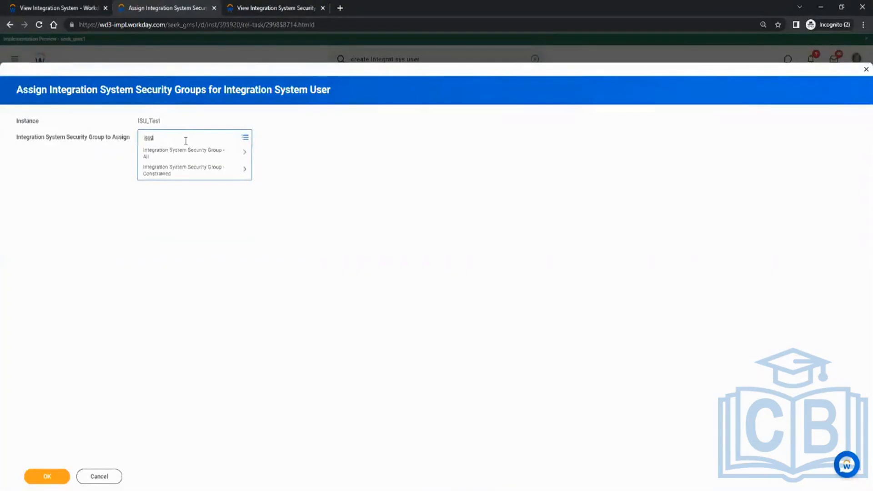
{"action": "type", "text": "st"}
{"action": "key", "text": "Return"}
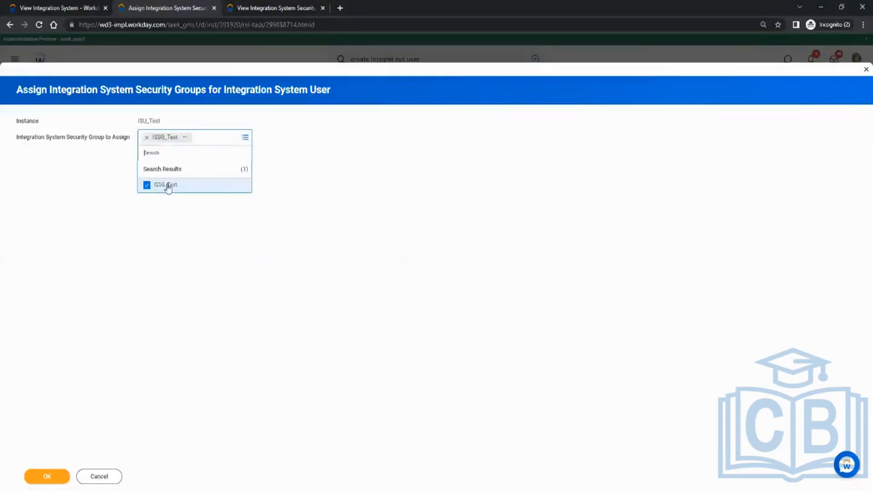
{"action": "left_click", "coordinate": [157, 224]}
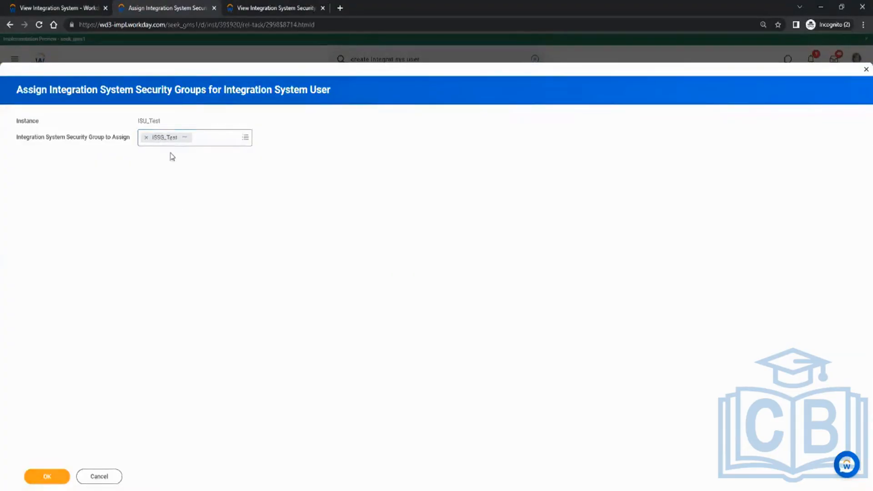
{"action": "key", "text": "BackSpace"}
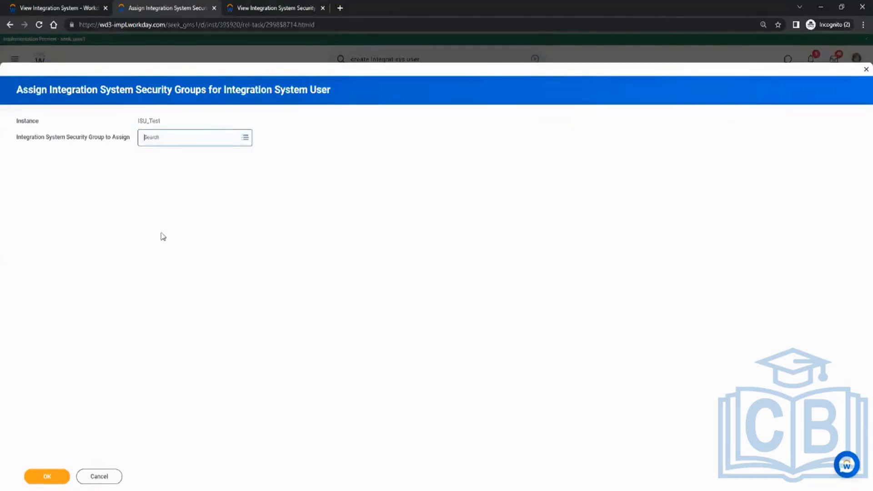
{"action": "left_click", "coordinate": [100, 478]}
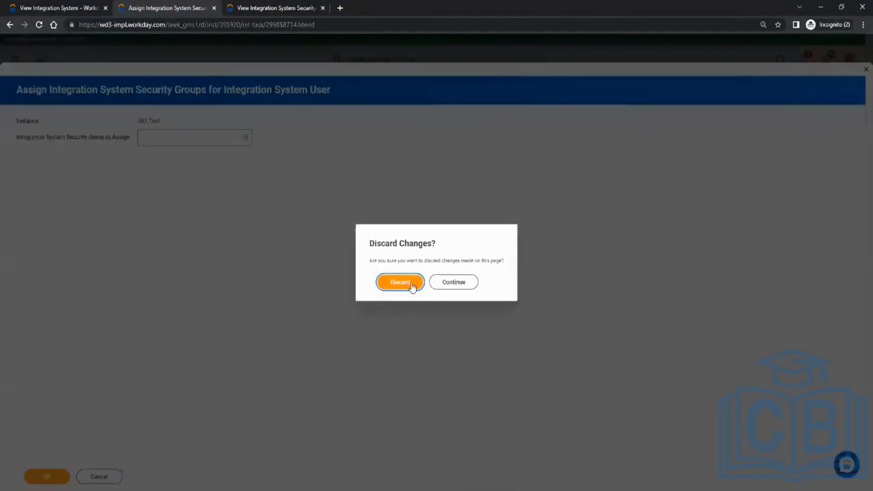
{"action": "left_click", "coordinate": [411, 284]}
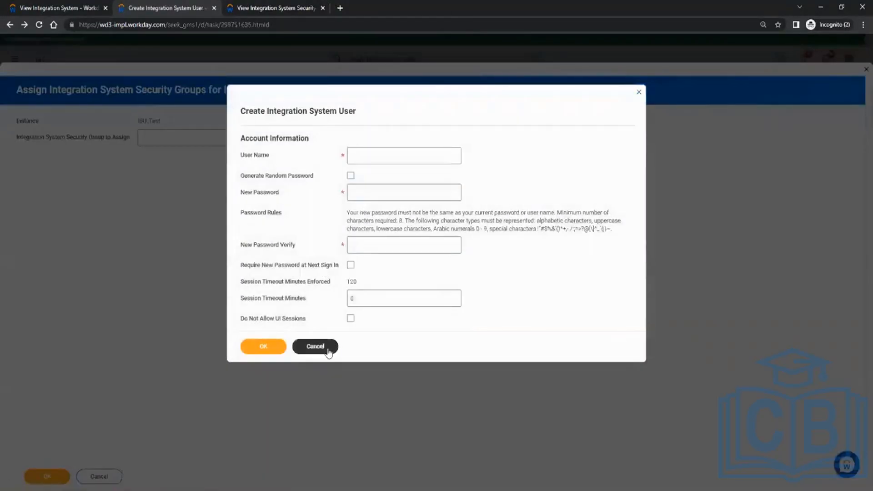
{"action": "left_click", "coordinate": [329, 353]}
Step: Edit the ISSG_Test security group to add ISU_Test as an integration system user, and save the change
{"action": "left_click", "coordinate": [286, 9]}
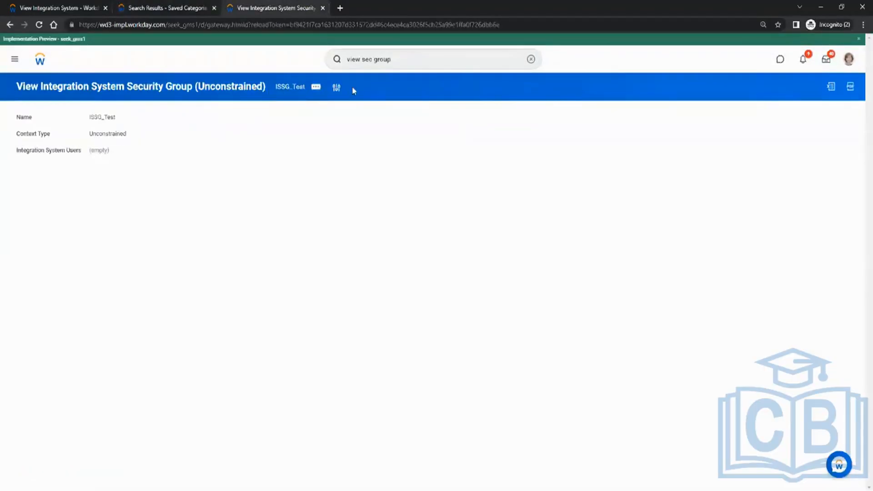
{"action": "left_click", "coordinate": [317, 87]}
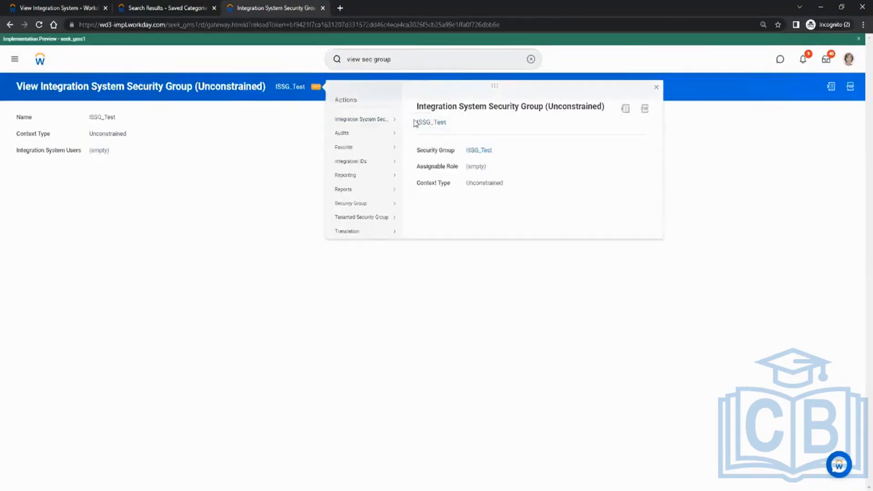
{"action": "left_click", "coordinate": [414, 122]}
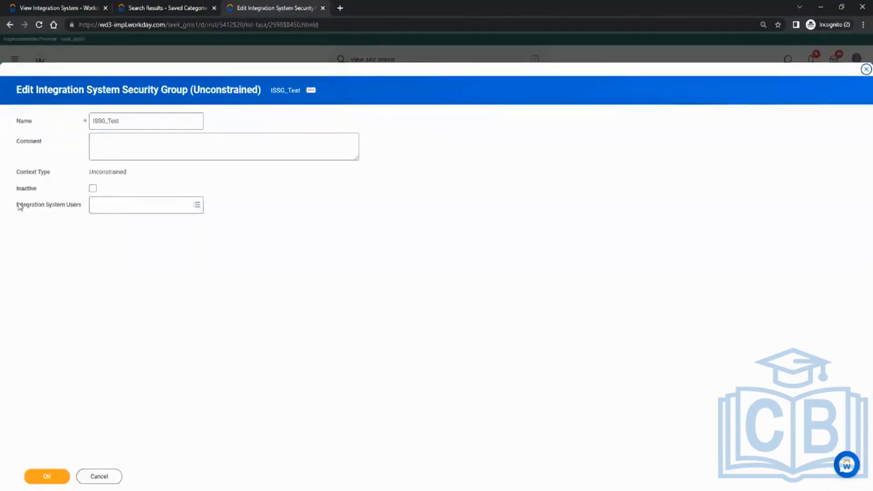
{"action": "left_click_drag", "start_coordinate": [18, 204], "coordinate": [72, 205]}
{"action": "left_click", "coordinate": [117, 203]}
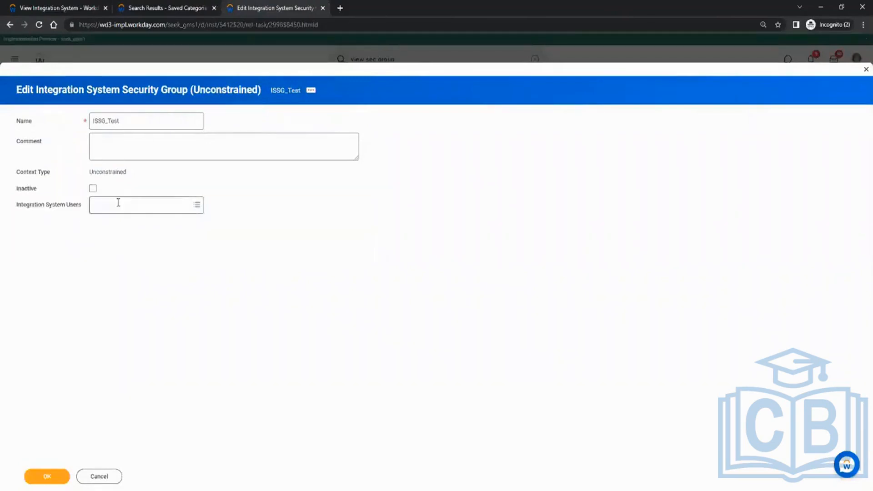
{"action": "type", "text": "isu_Tes"}
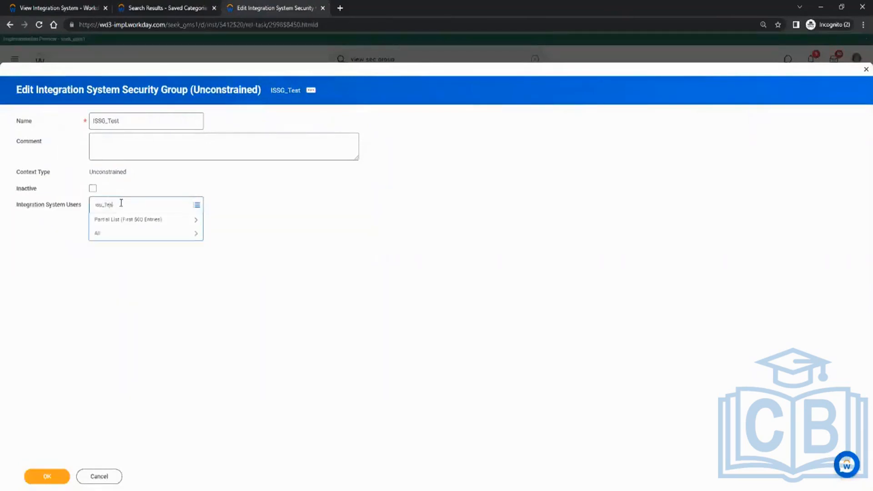
{"action": "type", "text": "t"}
{"action": "key", "text": "Return"}
{"action": "left_click", "coordinate": [48, 475]}
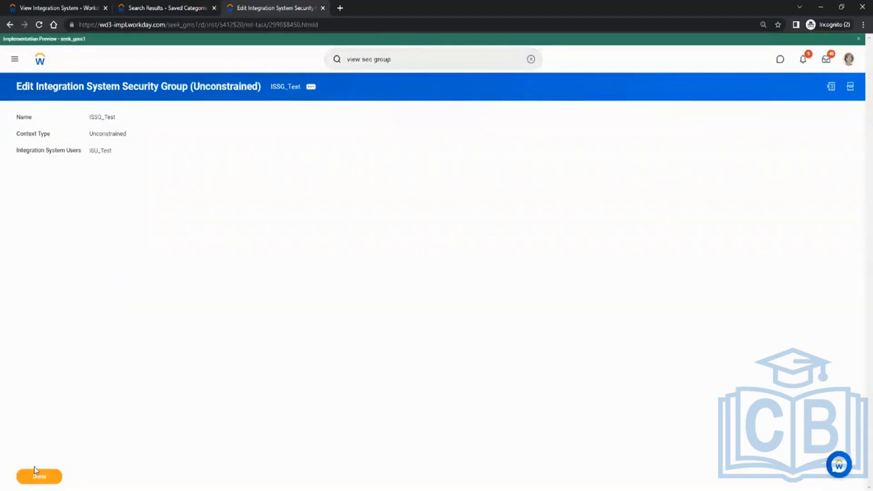
{"action": "left_click", "coordinate": [35, 469]}
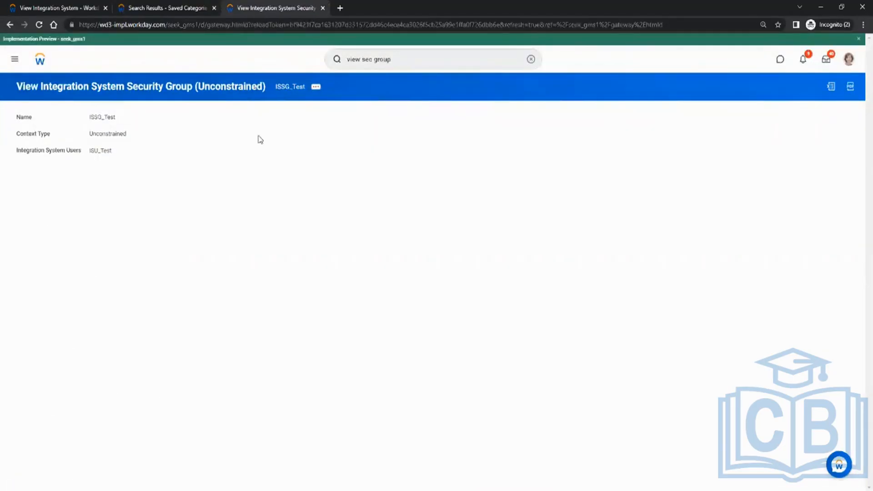
{"action": "left_click", "coordinate": [294, 88]}
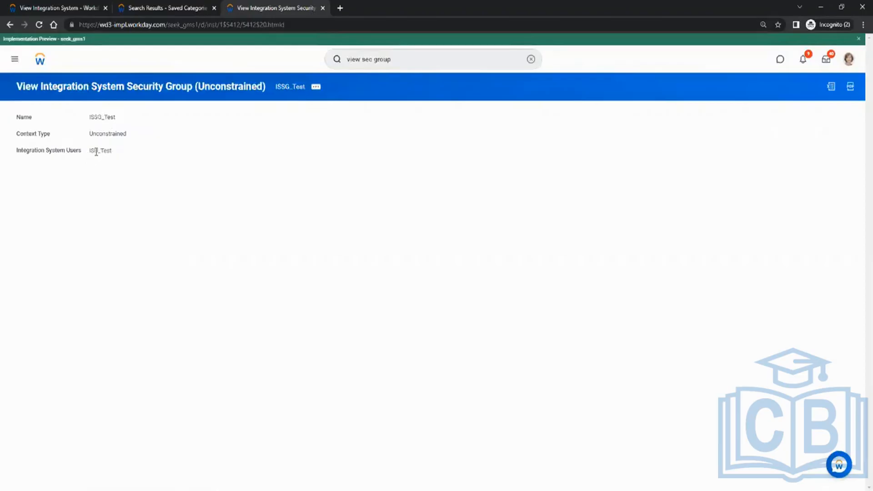
Step: In Paint, draw a green check mark beside checklist item 3, outline and mark item 4, and return to Workday
{"action": "key", "text": "alt+Tab"}
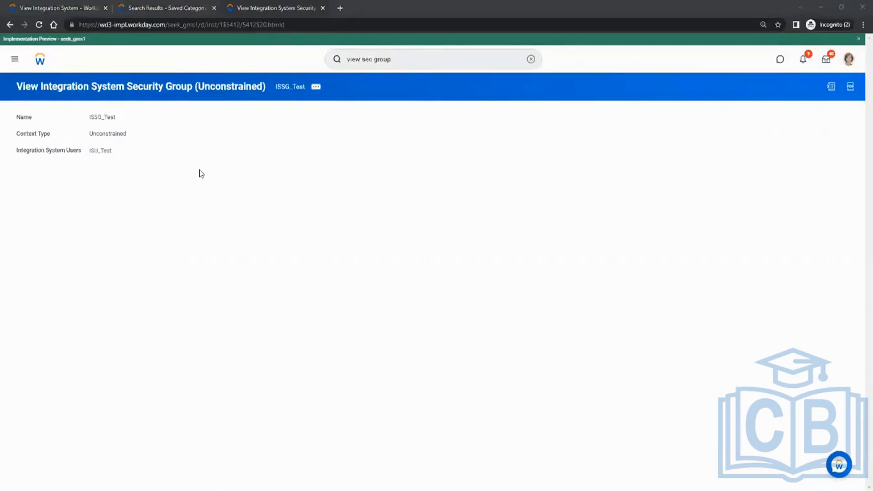
{"action": "left_click_drag", "start_coordinate": [17, 194], "coordinate": [49, 187]}
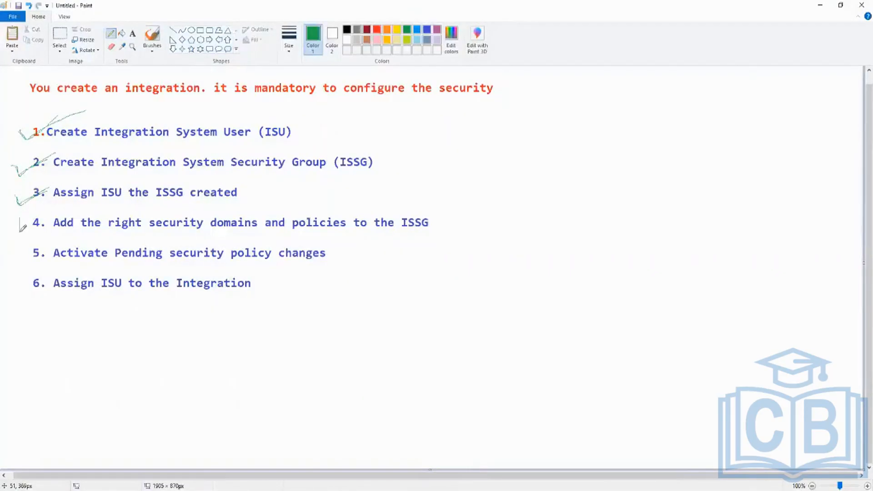
{"action": "mouse_move", "coordinate": [21, 231]}
{"action": "left_mouse_down"}
{"action": "mouse_move", "coordinate": [448, 237]}
{"action": "mouse_move", "coordinate": [449, 217]}
{"action": "mouse_move", "coordinate": [448, 205]}
{"action": "mouse_move", "coordinate": [47, 208]}
{"action": "mouse_move", "coordinate": [21, 217]}
{"action": "left_mouse_up"}
{"action": "key", "text": "alt+Tab"}
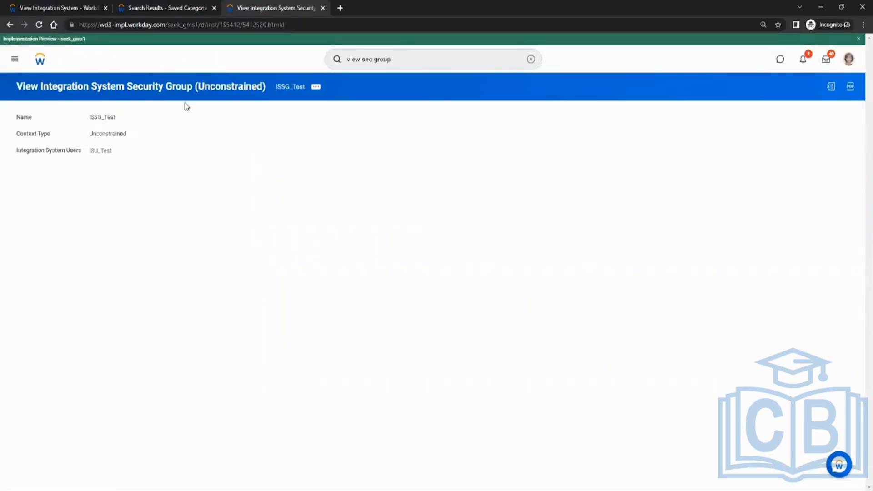
{"action": "key", "text": "alt+Tab"}
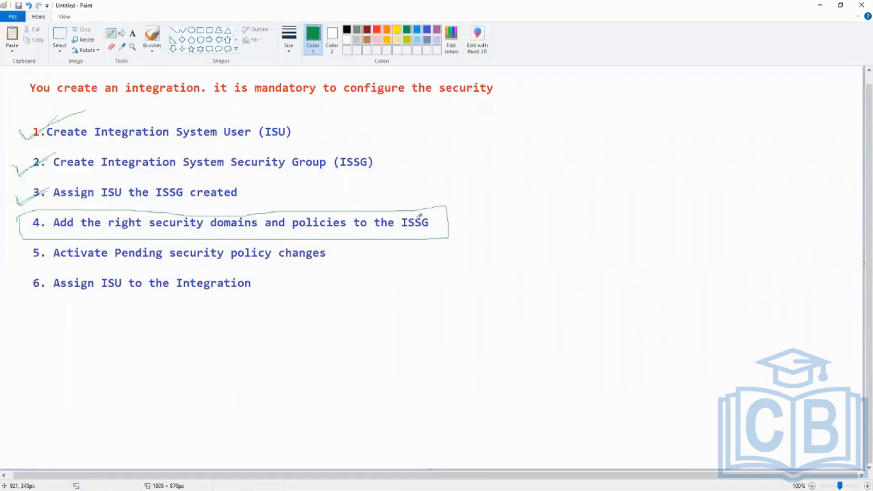
{"action": "mouse_move", "coordinate": [417, 214]}
{"action": "left_mouse_down"}
{"action": "mouse_move", "coordinate": [423, 229]}
{"action": "mouse_move", "coordinate": [431, 213]}
{"action": "left_mouse_up"}
{"action": "key", "text": "alt+Tab"}
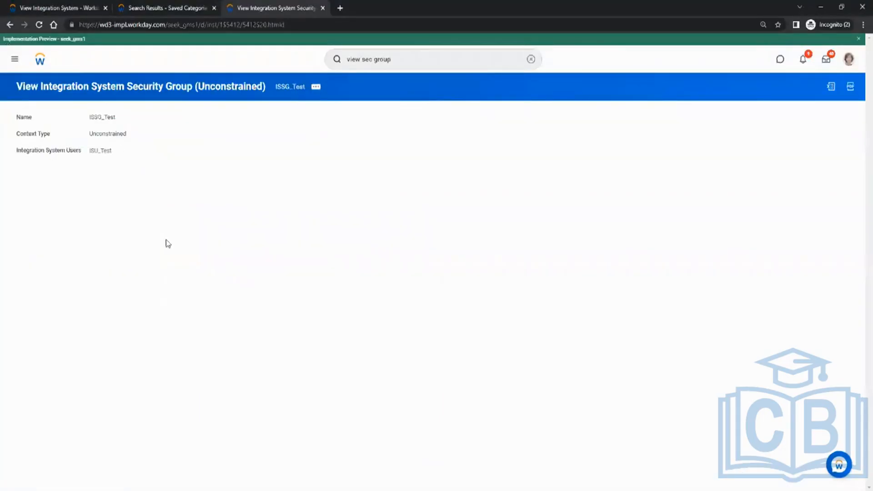
Step: Open Maintain Domain Permissions for ISSG_Test and review the Put/Get integration and Modify/View report permission fields
{"action": "left_click", "coordinate": [316, 87]}
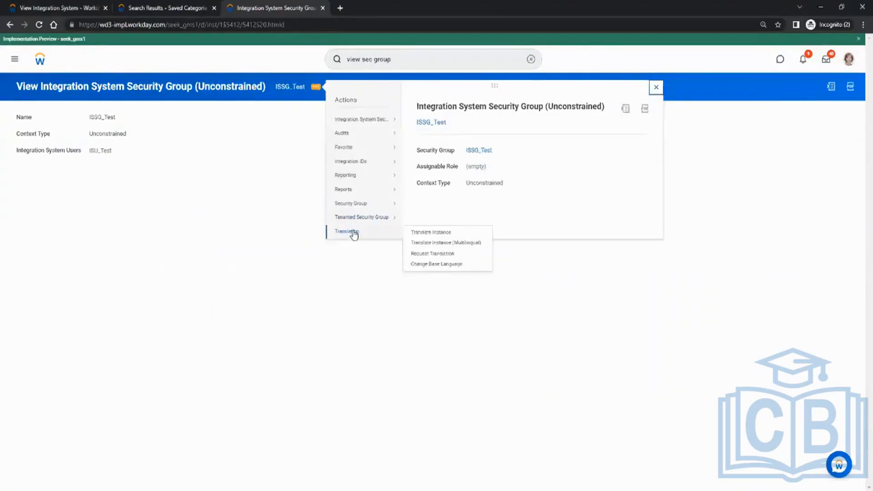
{"action": "mouse_move", "coordinate": [357, 219]}
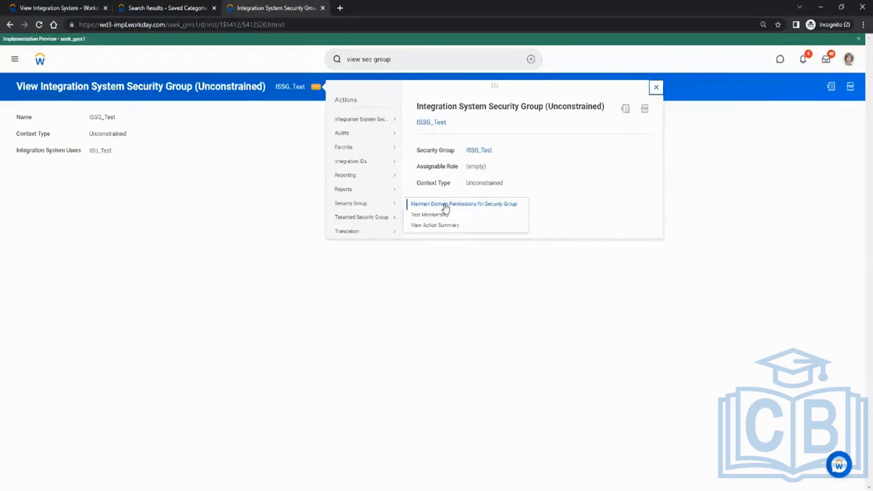
{"action": "left_click", "coordinate": [444, 205]}
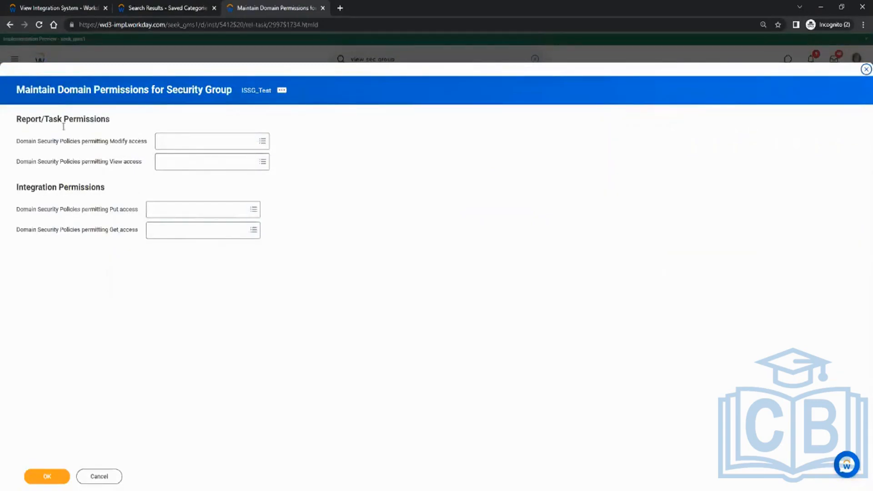
{"action": "left_click_drag", "start_coordinate": [109, 210], "coordinate": [129, 231]}
{"action": "left_click", "coordinate": [122, 262]}
{"action": "left_click_drag", "start_coordinate": [114, 141], "coordinate": [139, 163]}
{"action": "left_click", "coordinate": [144, 183]}
Step: Grant Modify access to Integration Build, Configure, Debug, Event, Process, Reports, Security and Subscriptions, plus Integrations: EIBs
{"action": "left_click", "coordinate": [164, 141]}
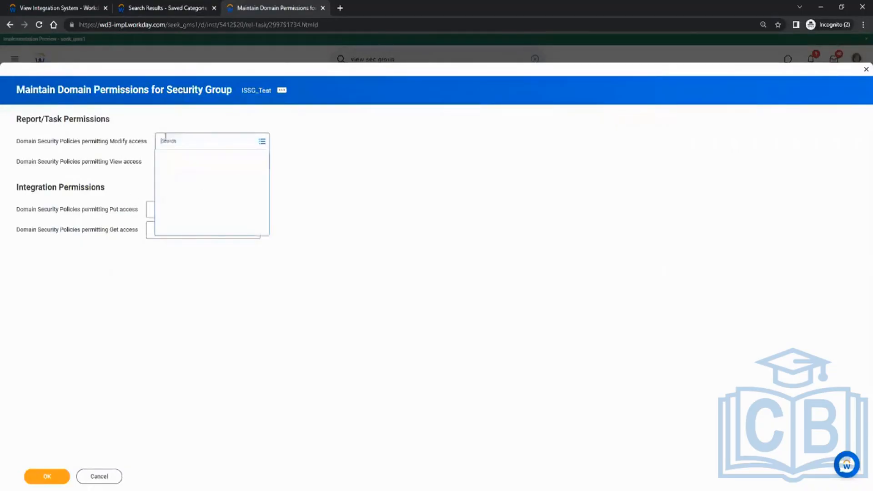
{"action": "type", "text": "Integration"}
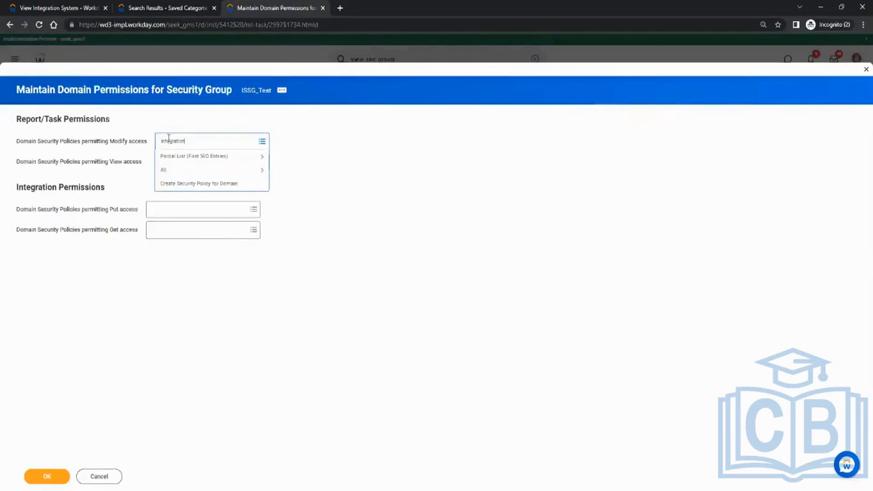
{"action": "key", "text": "Return"}
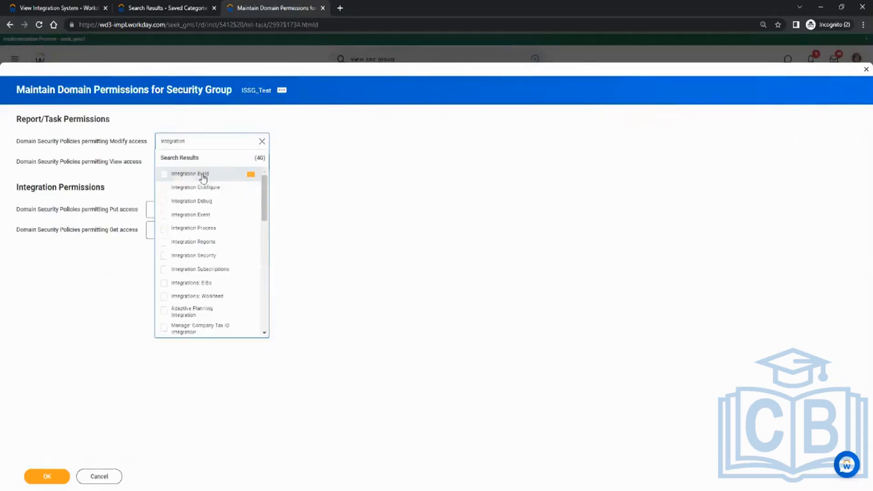
{"action": "left_click", "coordinate": [203, 176]}
{"action": "left_click", "coordinate": [199, 207]}
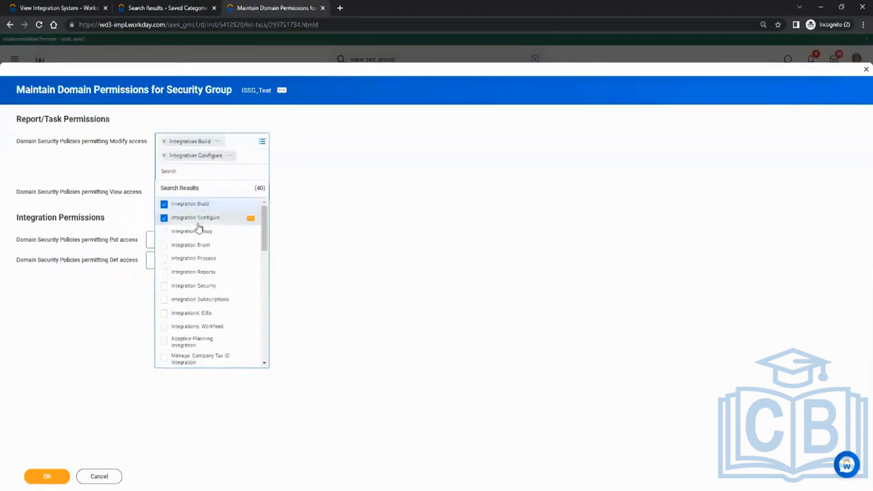
{"action": "left_click", "coordinate": [196, 234]}
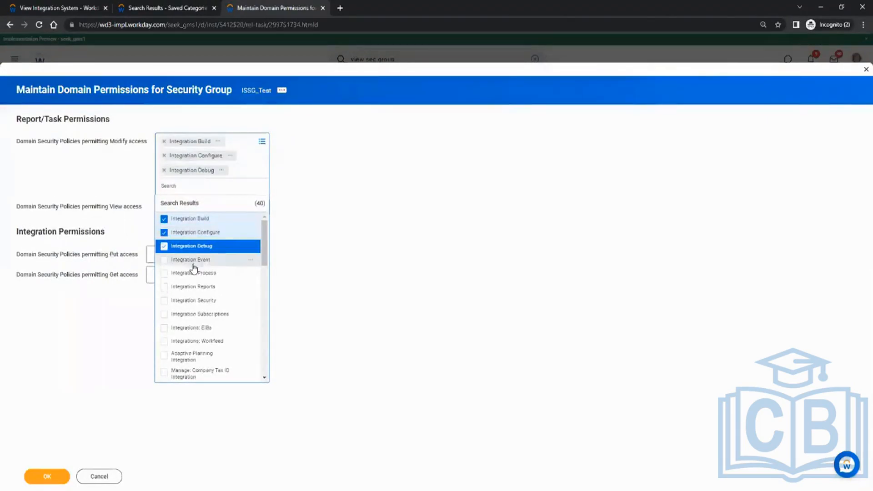
{"action": "left_click", "coordinate": [191, 261]}
{"action": "left_click", "coordinate": [187, 290]}
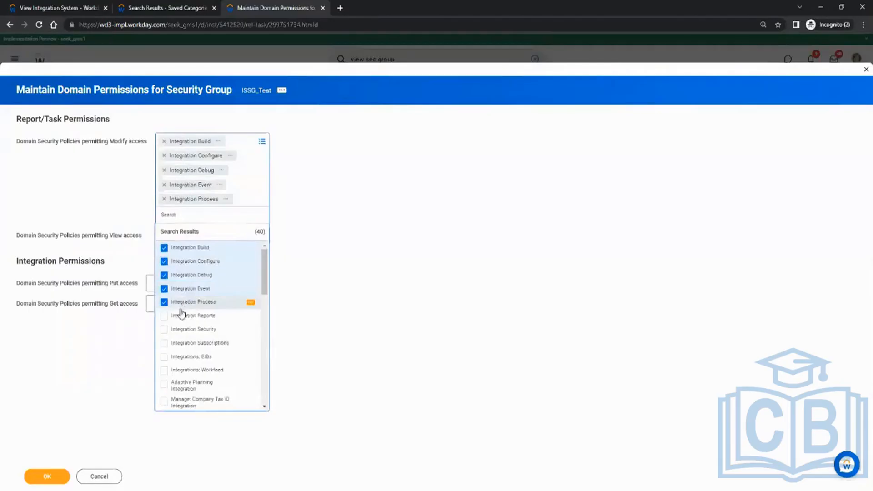
{"action": "left_click", "coordinate": [181, 314]}
{"action": "left_click", "coordinate": [189, 343]}
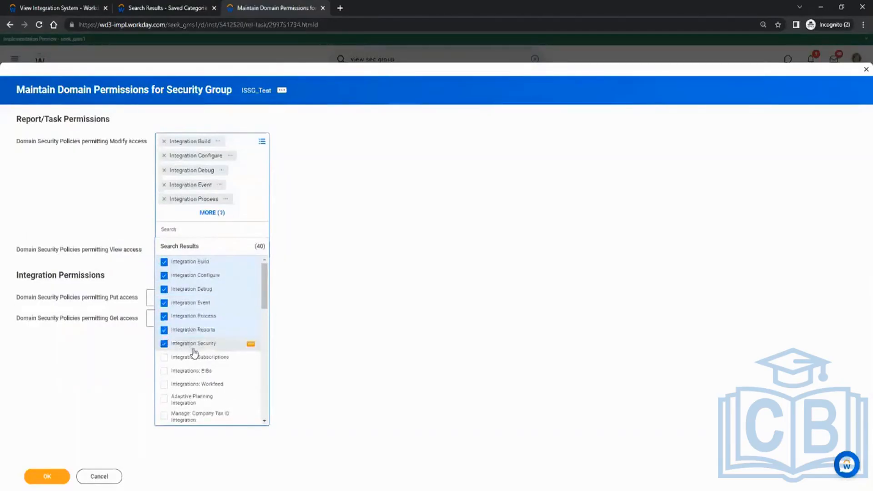
{"action": "left_click", "coordinate": [193, 359]}
{"action": "left_click", "coordinate": [193, 374]}
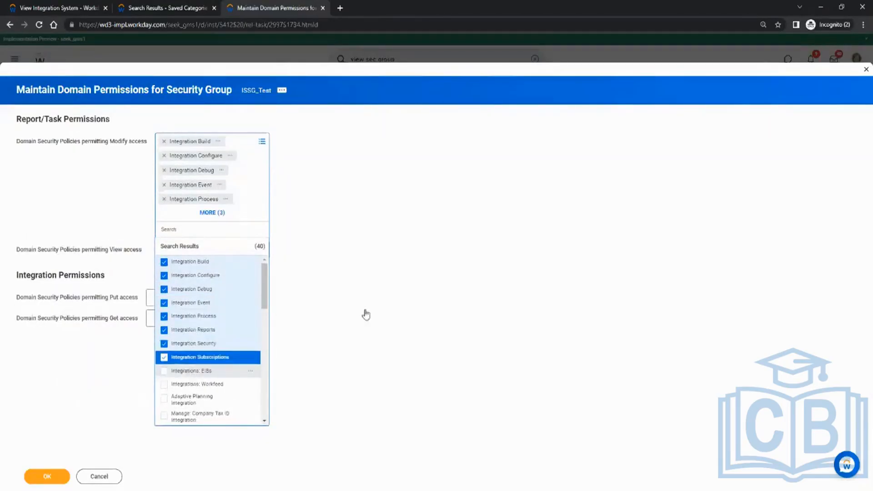
{"action": "left_click", "coordinate": [366, 310]}
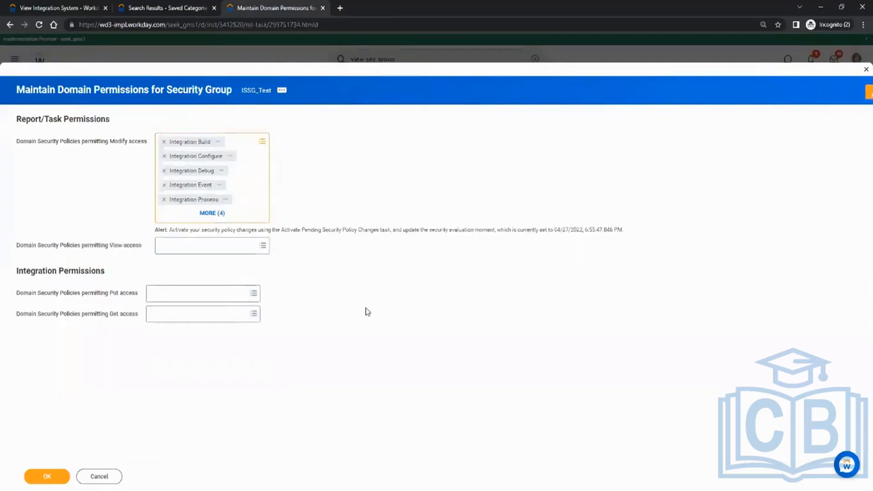
Step: Grant Put access to Integration Build, Configure, Debug, Event, Process, Reports, Security and Subscriptions, plus Integrations: EIBs
{"action": "left_click", "coordinate": [185, 294]}
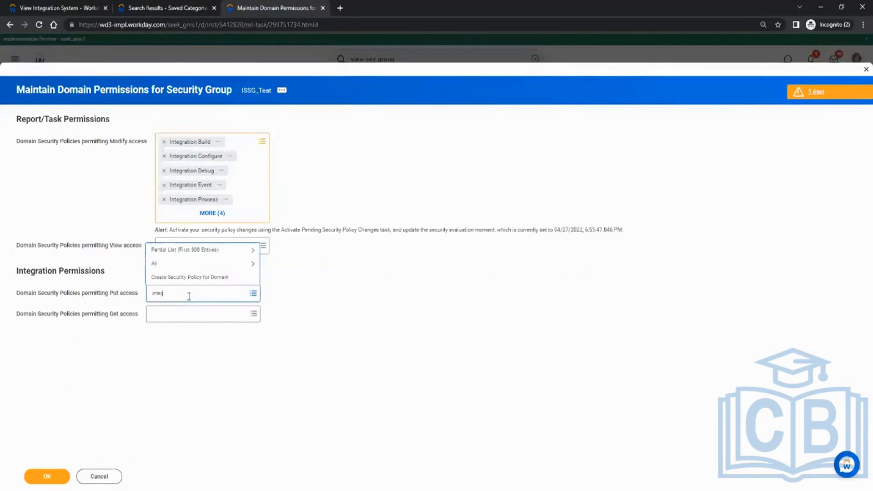
{"action": "key", "text": "Return"}
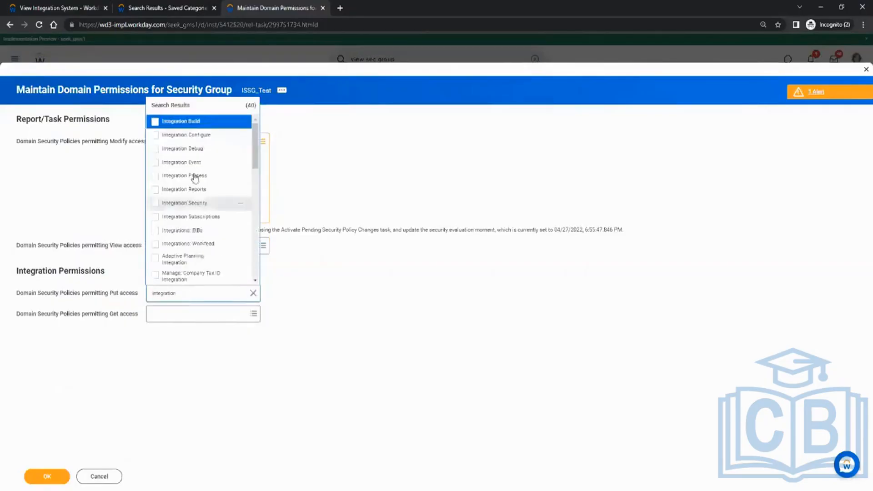
{"action": "left_click", "coordinate": [192, 121]}
{"action": "left_click", "coordinate": [189, 135]}
{"action": "left_click", "coordinate": [184, 150]}
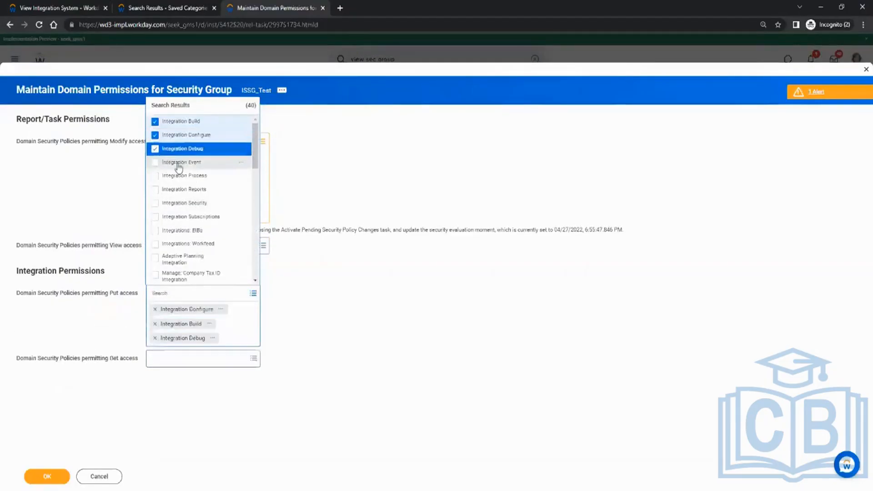
{"action": "left_click", "coordinate": [177, 163]}
{"action": "left_click", "coordinate": [175, 177]}
{"action": "left_click", "coordinate": [172, 190]}
{"action": "left_click", "coordinate": [168, 203]}
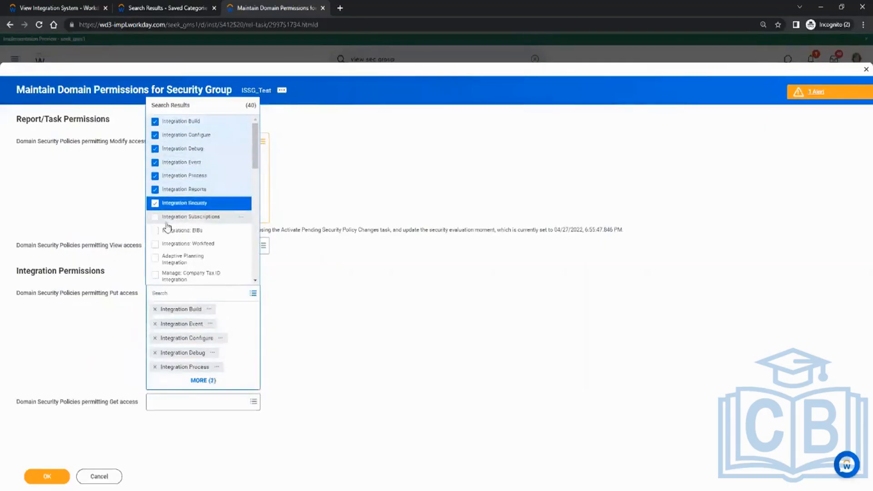
{"action": "left_click", "coordinate": [169, 217]}
{"action": "left_click", "coordinate": [177, 231]}
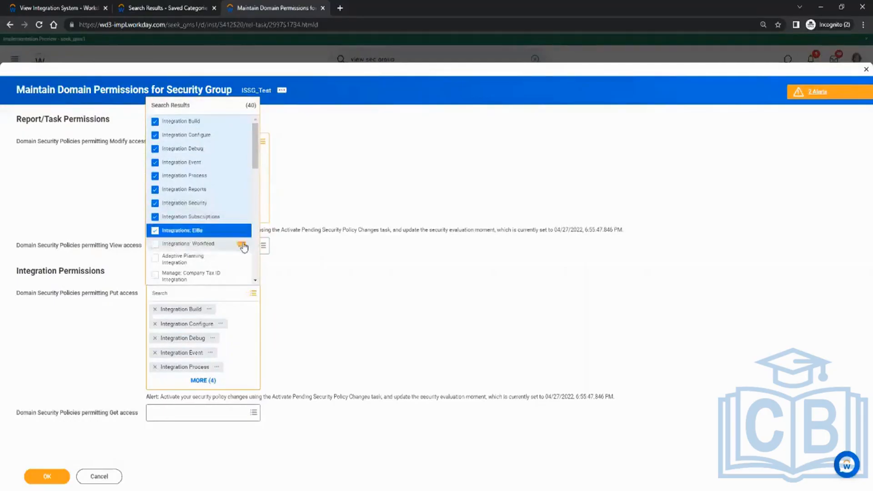
Step: Review the domain description of the Integrations: Workfeed security policy, then close its details and the Put access search results
{"action": "left_click", "coordinate": [241, 246]}
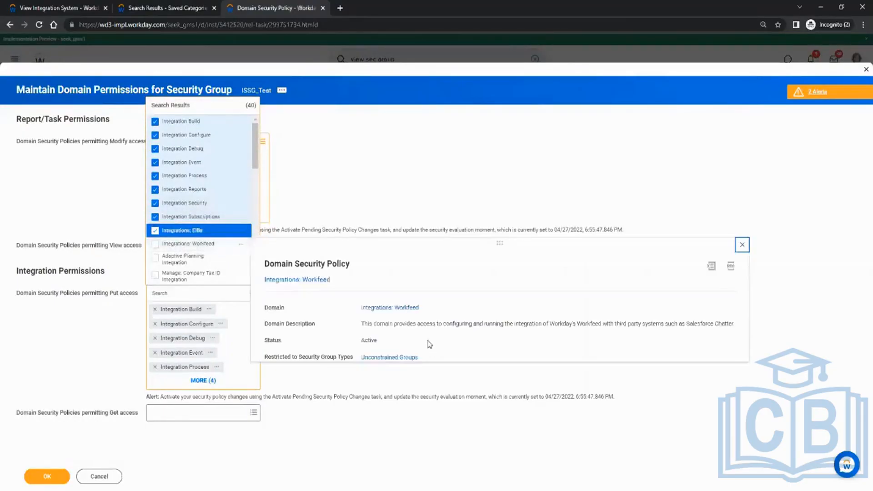
{"action": "left_click_drag", "start_coordinate": [449, 325], "coordinate": [621, 322]}
{"action": "left_click_drag", "start_coordinate": [665, 323], "coordinate": [708, 326]}
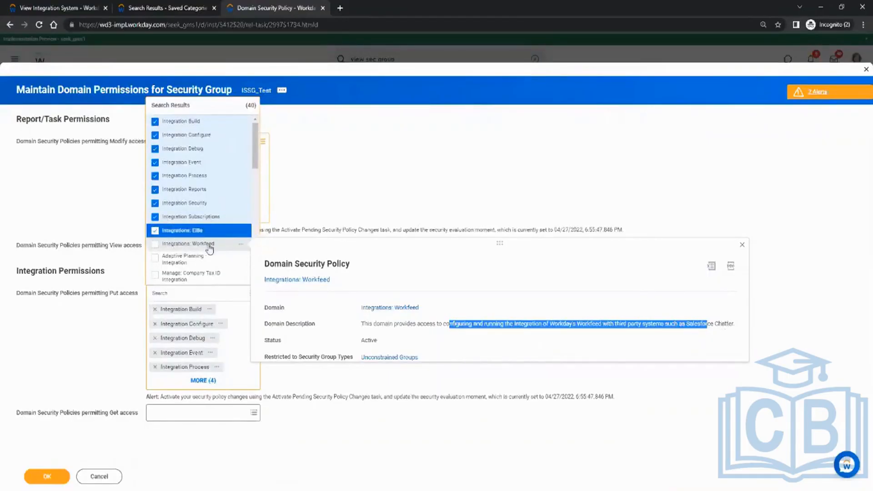
{"action": "left_click", "coordinate": [411, 185]}
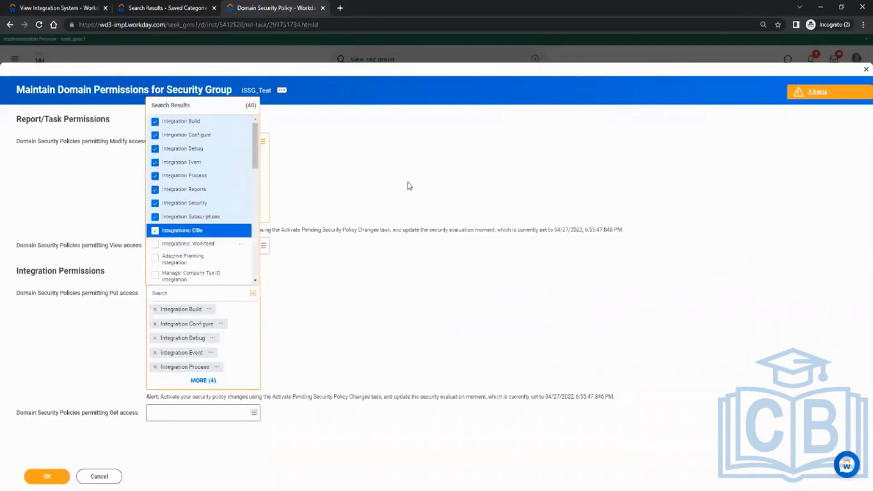
{"action": "left_click", "coordinate": [396, 191]}
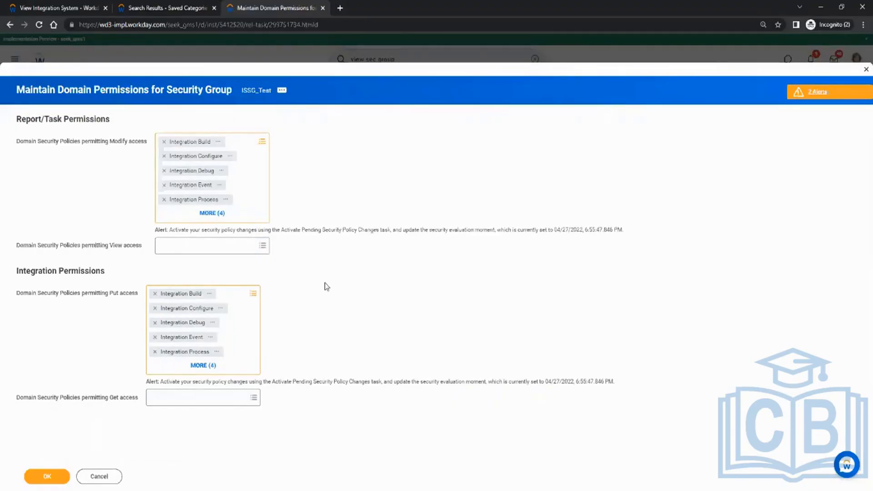
Step: Add Custom Report Administration, Custom Report Creation and Manage: All Custom Reports to the policies permitting Modify access
{"action": "left_click", "coordinate": [246, 146]}
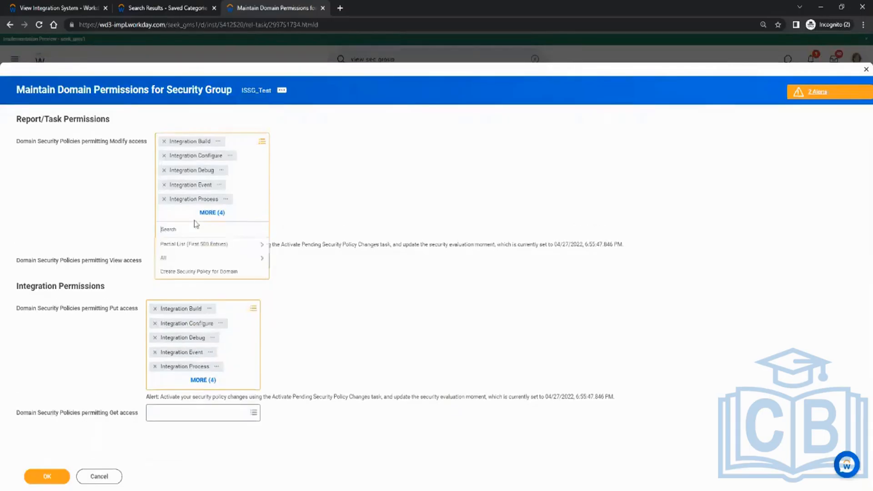
{"action": "type", "text": "co"}
{"action": "type", "text": "stom"}
{"action": "type", "text": " rep"}
{"action": "type", "text": "ort"}
{"action": "key", "text": "Return"}
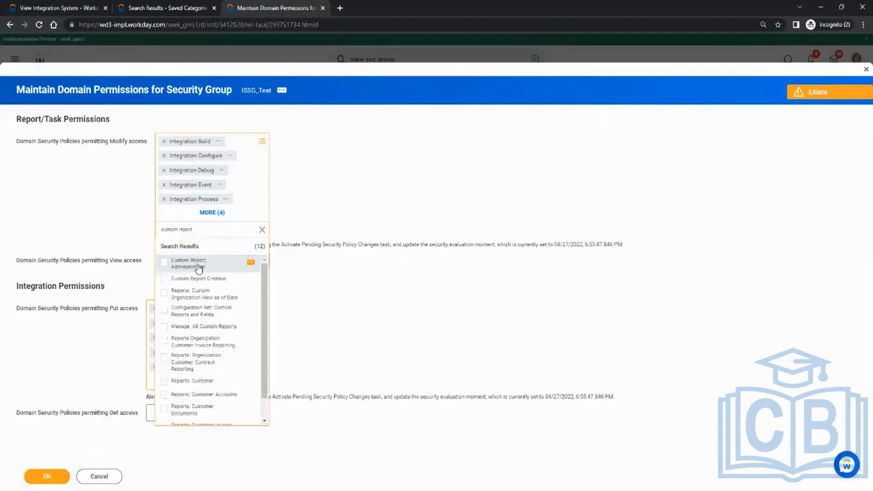
{"action": "left_click", "coordinate": [199, 269]}
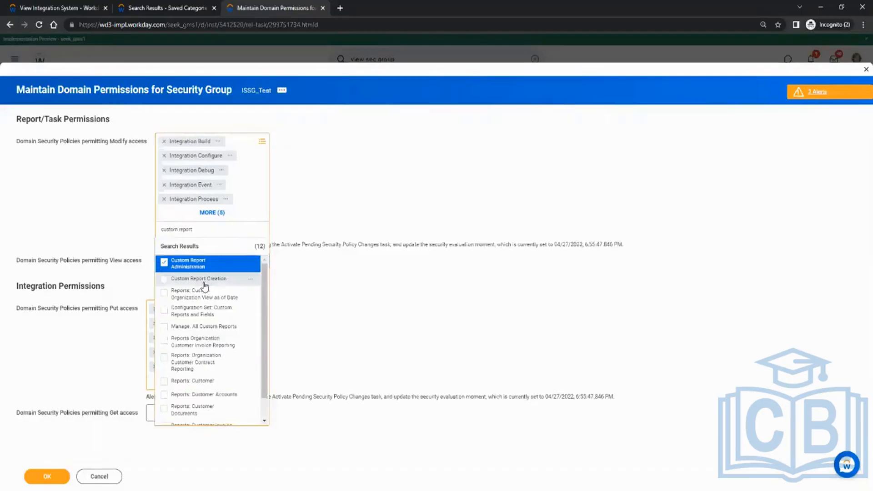
{"action": "left_click", "coordinate": [203, 280]}
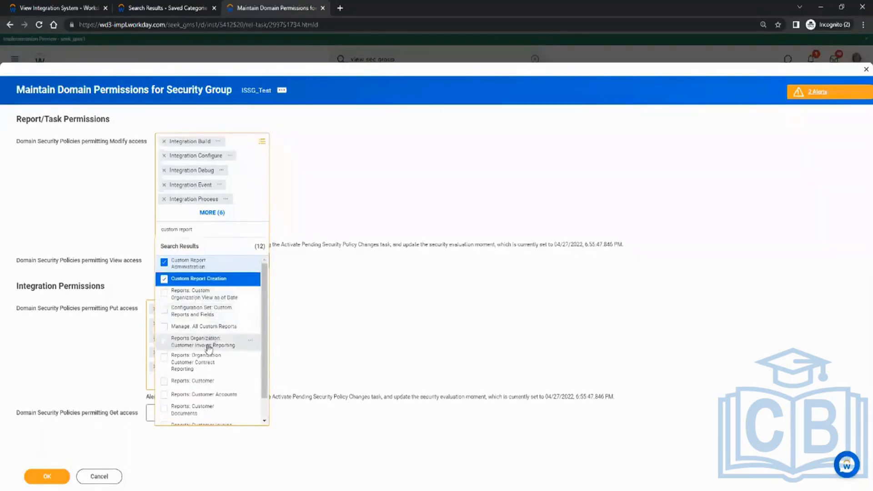
{"action": "left_click", "coordinate": [218, 326]}
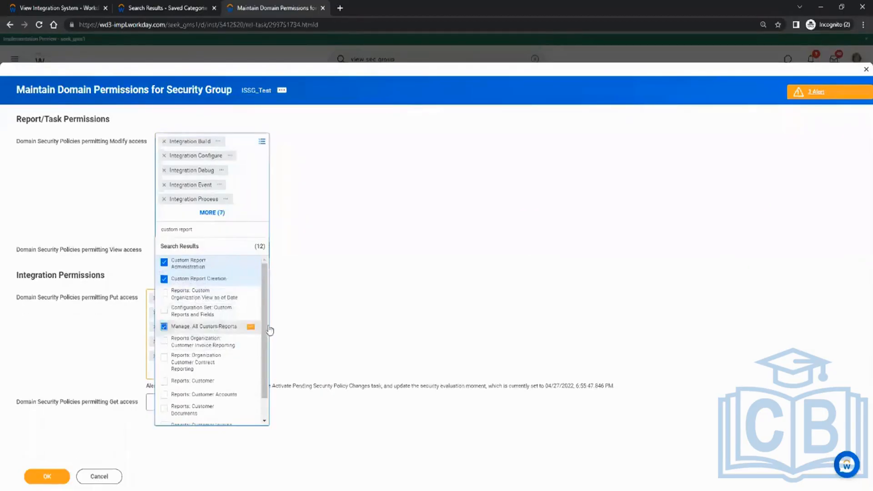
{"action": "left_click", "coordinate": [421, 293]}
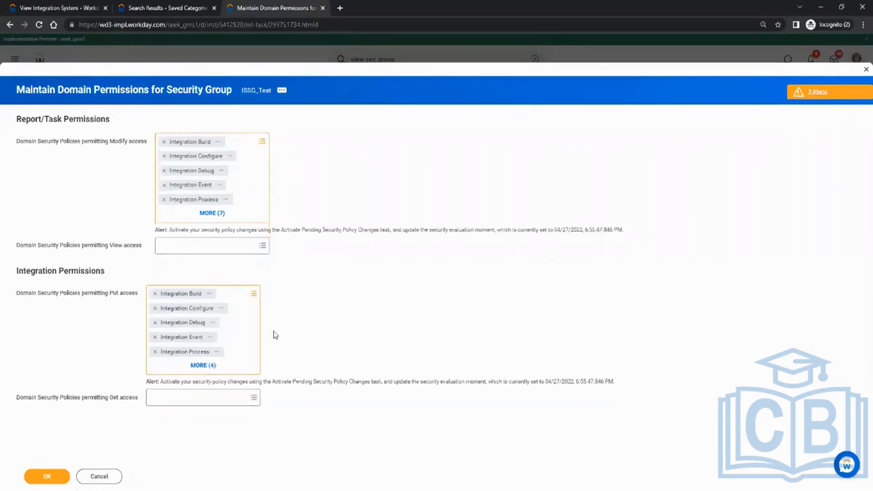
Step: Add Custom Report Administration, Custom Report Creation and Manage: All Custom Reports to the policies permitting Put access
{"action": "left_click", "coordinate": [240, 295]}
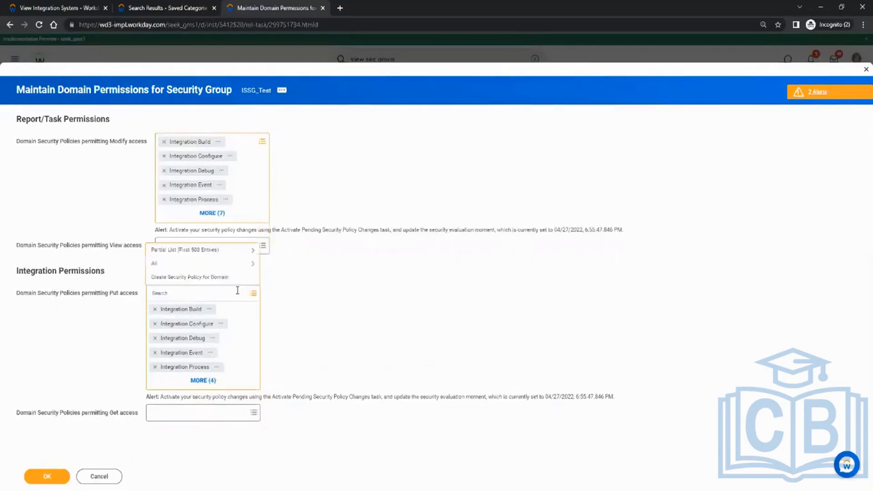
{"action": "type", "text": "custom report"}
{"action": "key", "text": "Return"}
{"action": "left_click", "coordinate": [198, 125]}
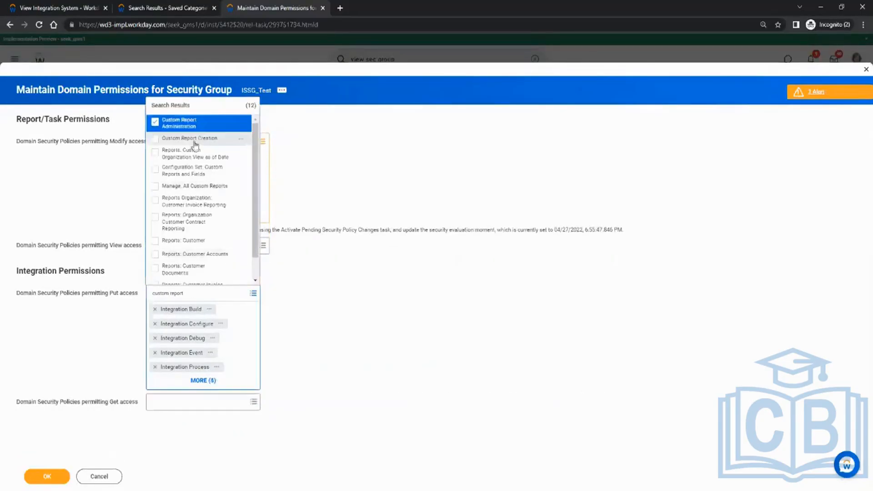
{"action": "left_click", "coordinate": [190, 138]}
{"action": "left_click", "coordinate": [187, 185]}
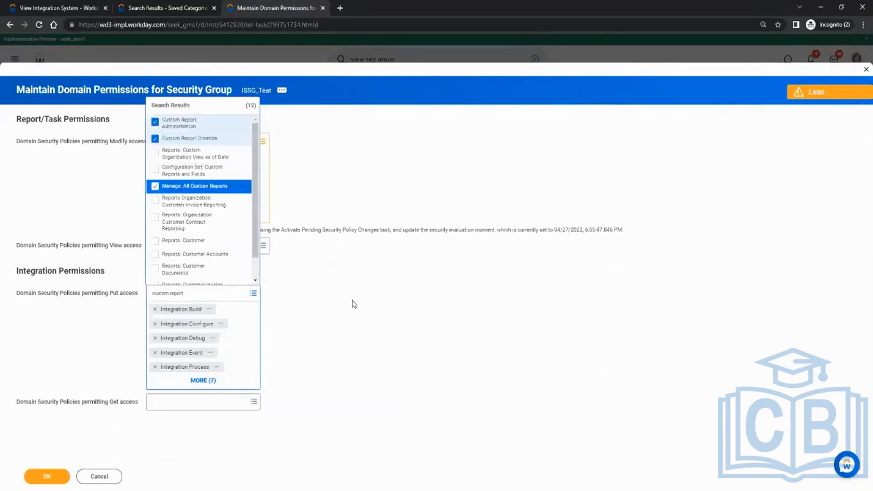
{"action": "left_click", "coordinate": [376, 303]}
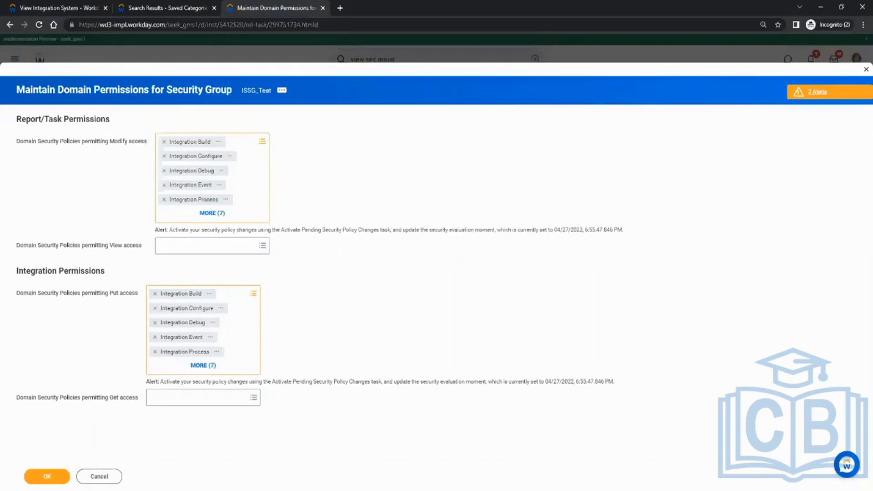
Step: Check which integration template INT_Test uses on its View Integration System page, and return to the domain permissions
{"action": "mouse_move", "coordinate": [212, 490]}
{"action": "left_click", "coordinate": [74, 4]}
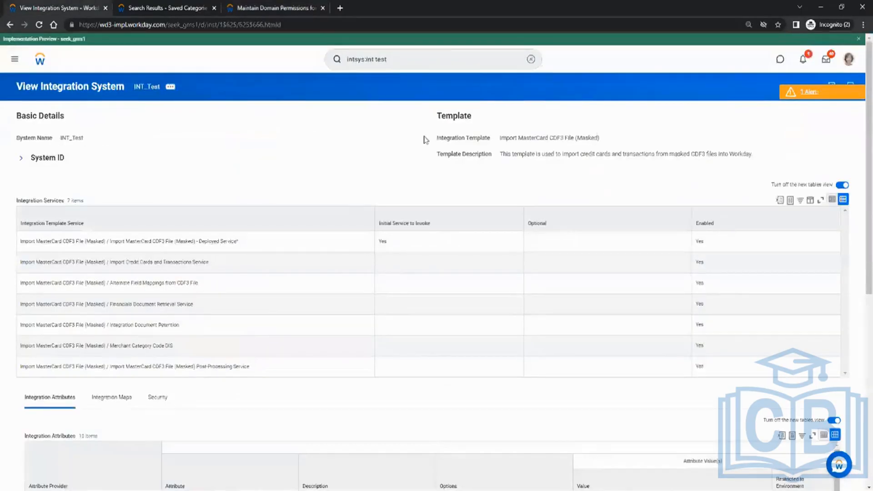
{"action": "left_click_drag", "start_coordinate": [500, 137], "coordinate": [574, 137]}
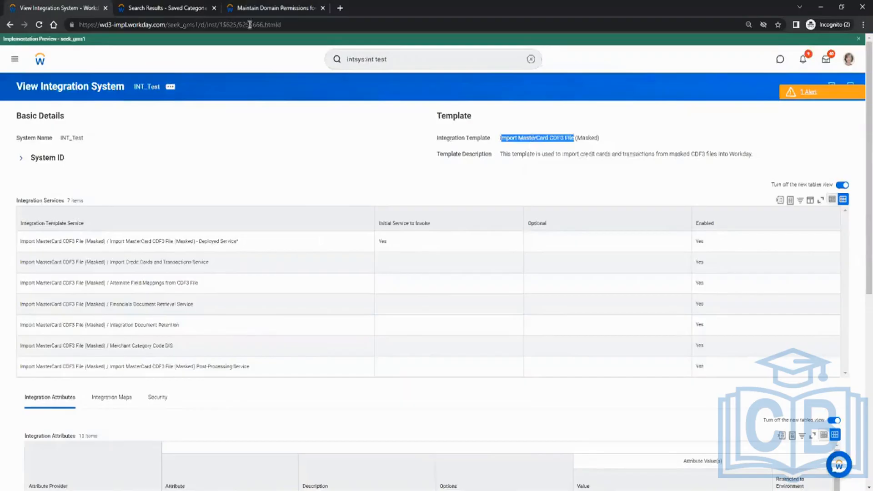
{"action": "left_click", "coordinate": [252, 7]}
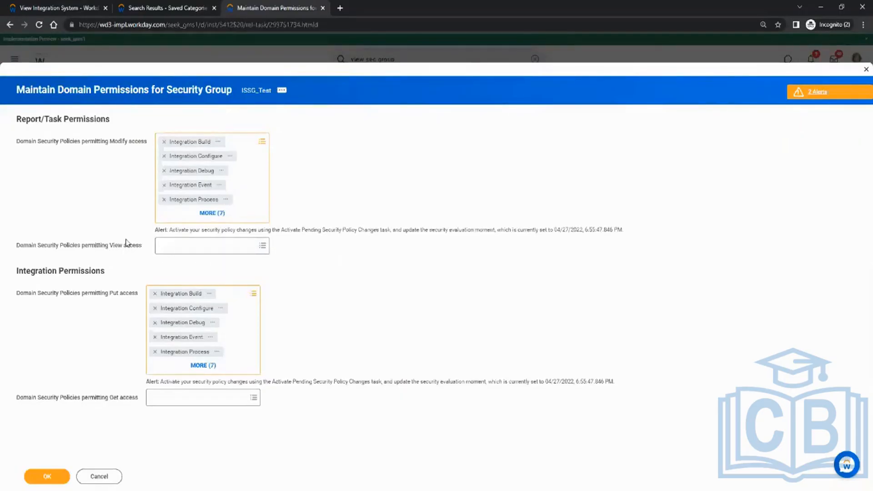
Step: Add the five credit card domains, from Manage: Credit Card Data to Worker Data: Credit Card Transactions, to the policies permitting Modify access
{"action": "left_click", "coordinate": [257, 142]}
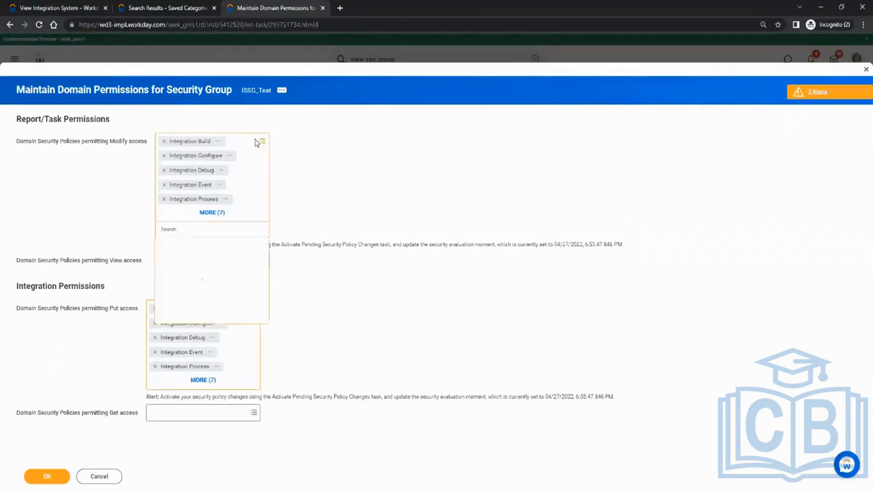
{"action": "type", "text": "cr"}
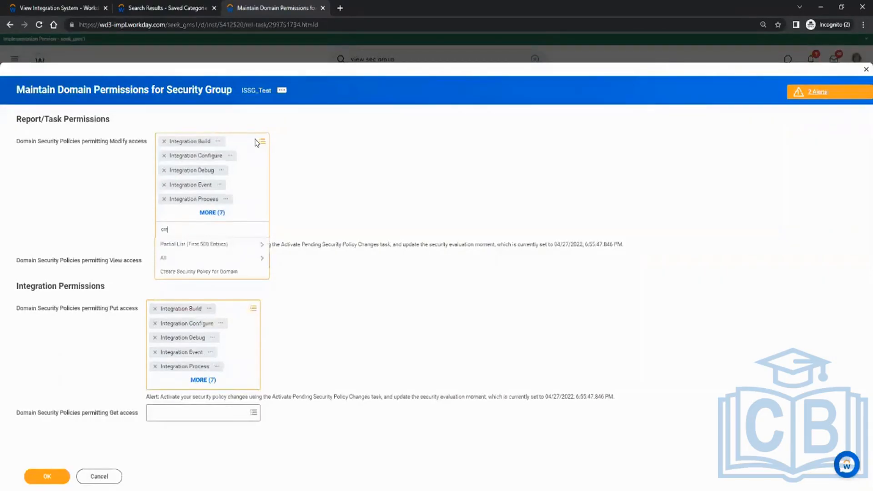
{"action": "type", "text": "edit card"}
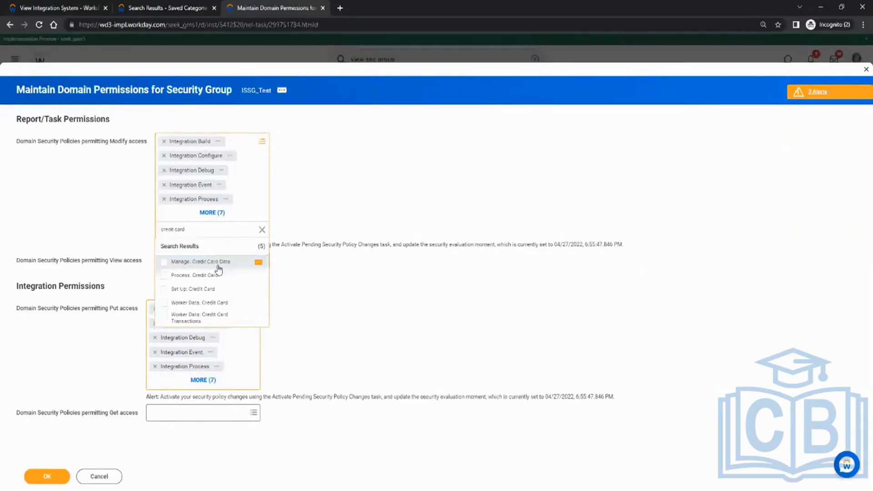
{"action": "left_click", "coordinate": [204, 266]}
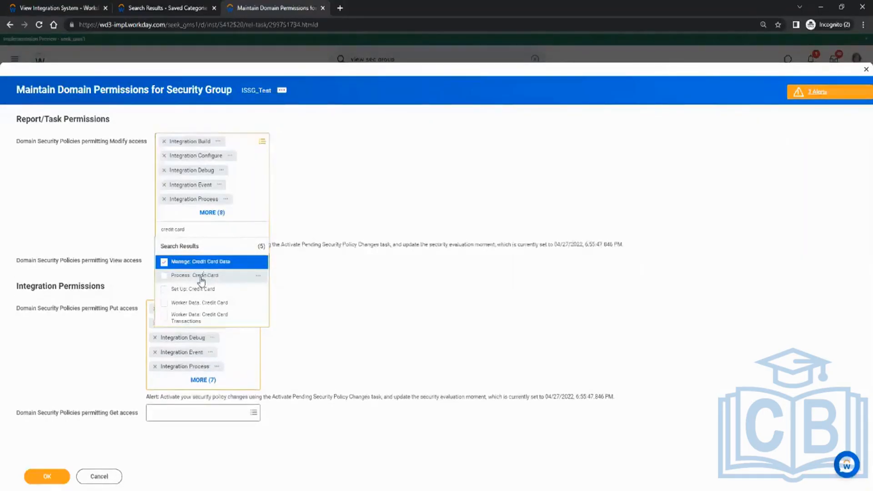
{"action": "left_click", "coordinate": [203, 276]}
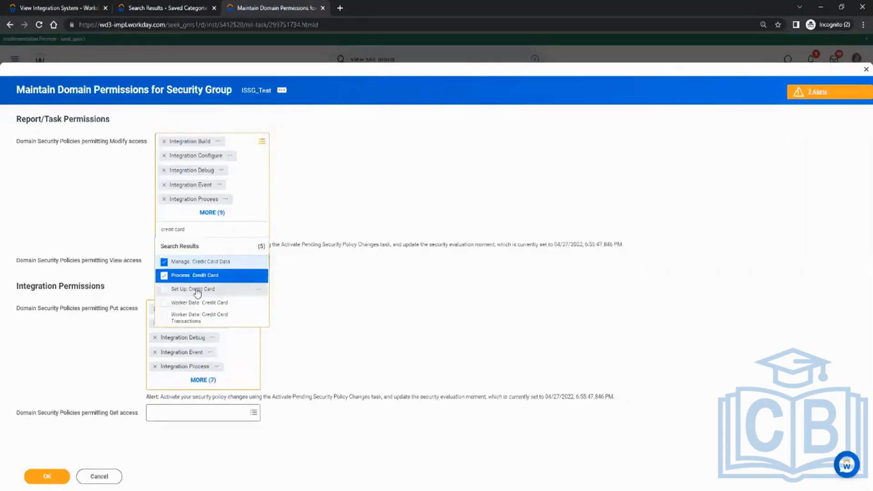
{"action": "left_click", "coordinate": [198, 289]}
{"action": "left_click", "coordinate": [202, 303]}
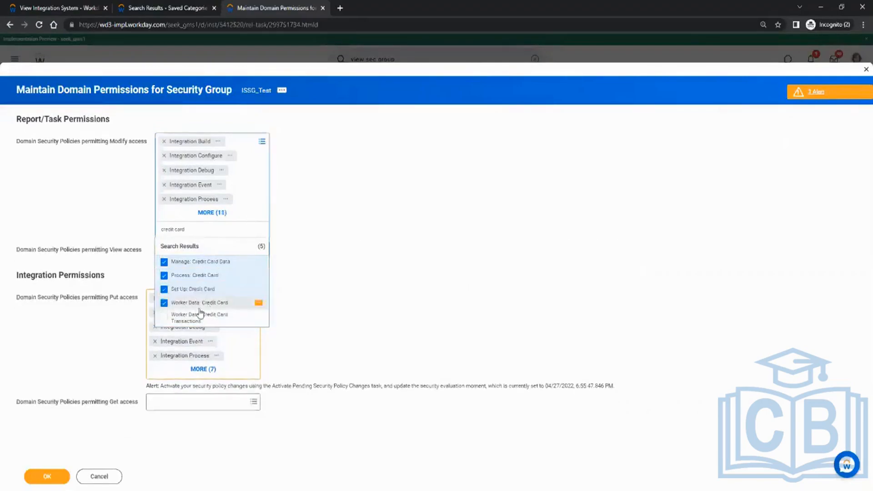
{"action": "left_click", "coordinate": [196, 318]}
{"action": "left_click", "coordinate": [394, 313]}
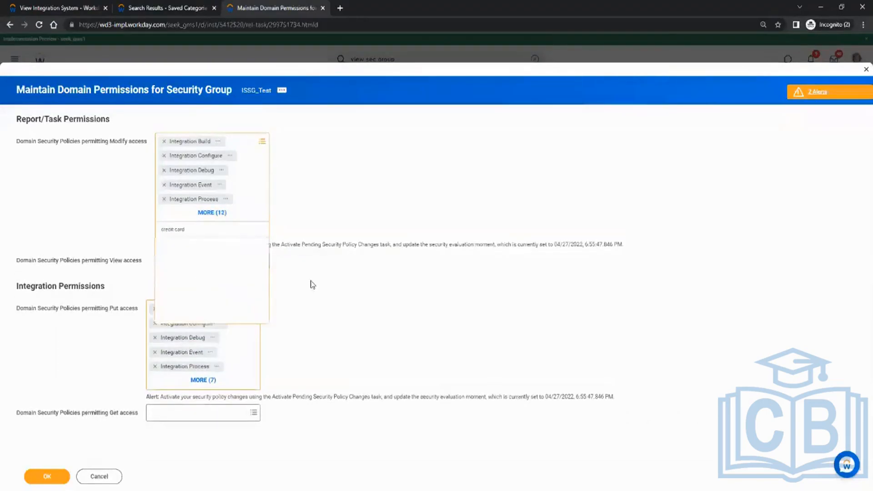
{"action": "left_click", "coordinate": [409, 311]}
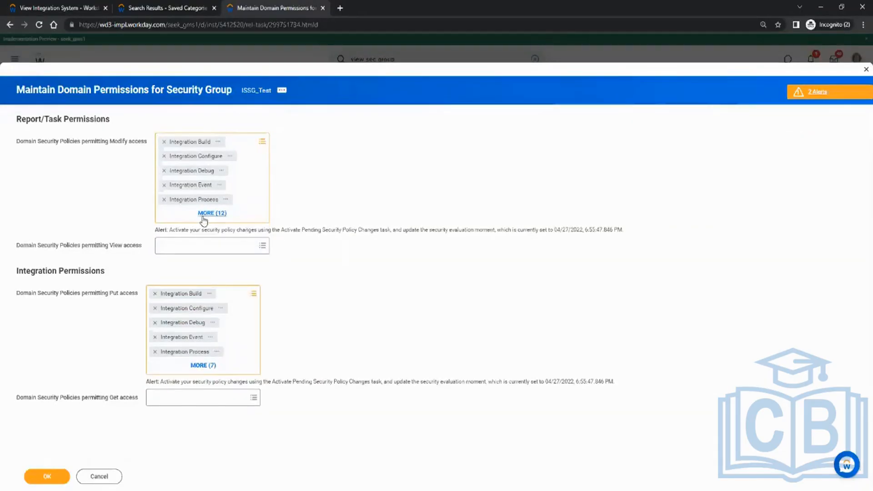
Step: Add the same five credit card domains, found by searching for credit card, to the policies permitting Put access
{"action": "left_click", "coordinate": [246, 296]}
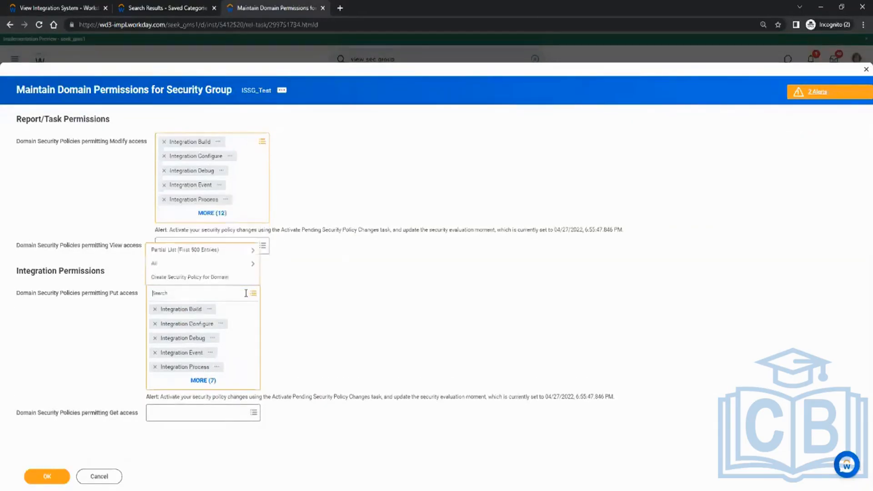
{"action": "type", "text": "credit card"}
{"action": "key", "text": "Return"}
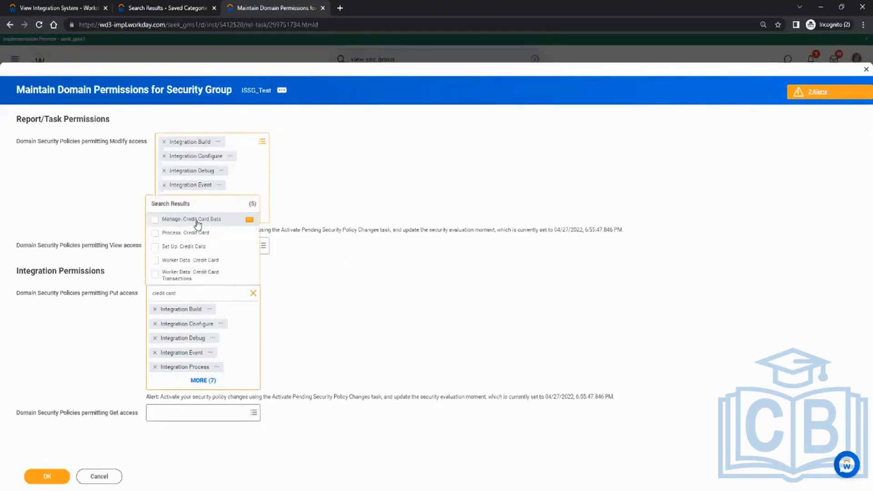
{"action": "left_click", "coordinate": [198, 220]}
{"action": "left_click", "coordinate": [186, 232]}
{"action": "left_click", "coordinate": [184, 246]}
{"action": "left_click", "coordinate": [184, 260]}
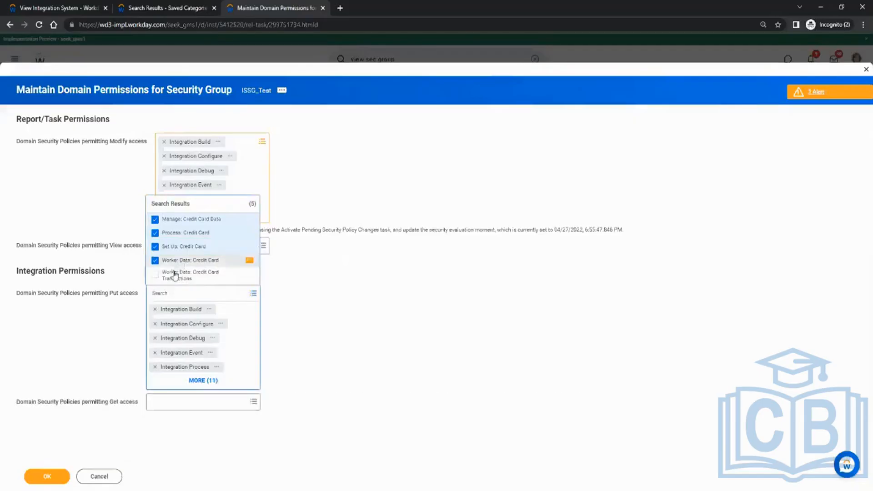
{"action": "left_click", "coordinate": [175, 275]}
{"action": "left_click", "coordinate": [414, 308]}
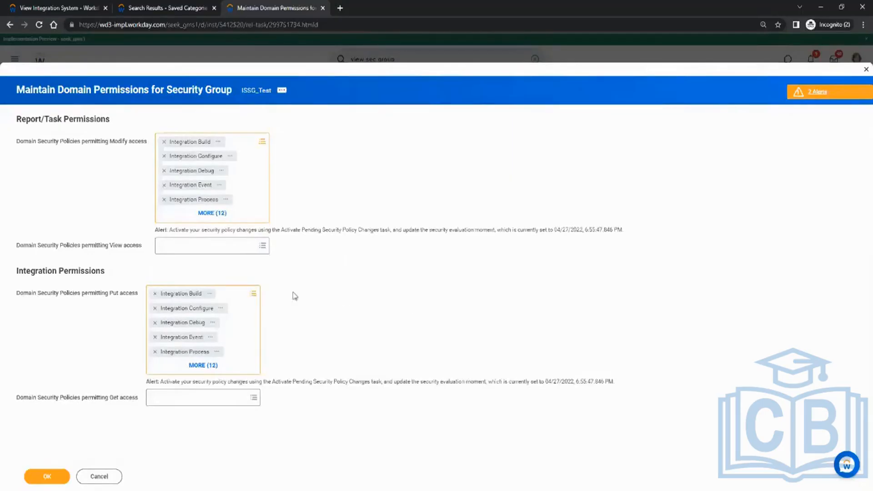
{"action": "left_click", "coordinate": [240, 298]}
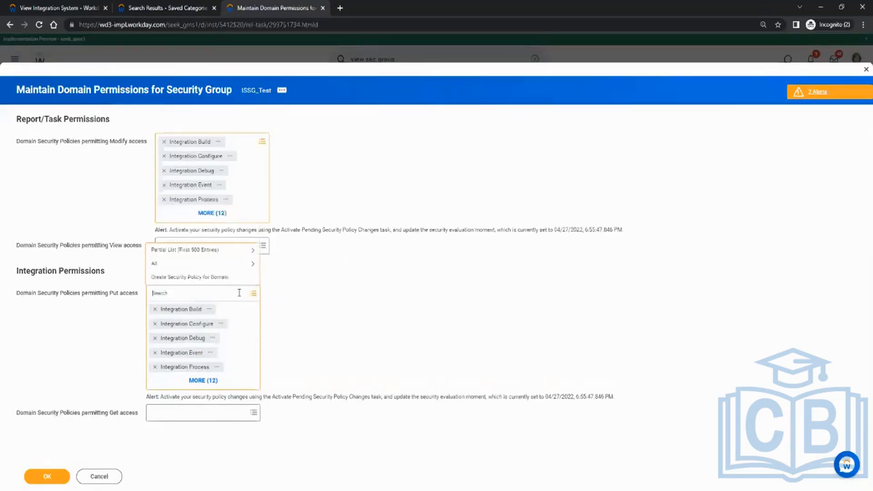
{"action": "type", "text": "worker"}
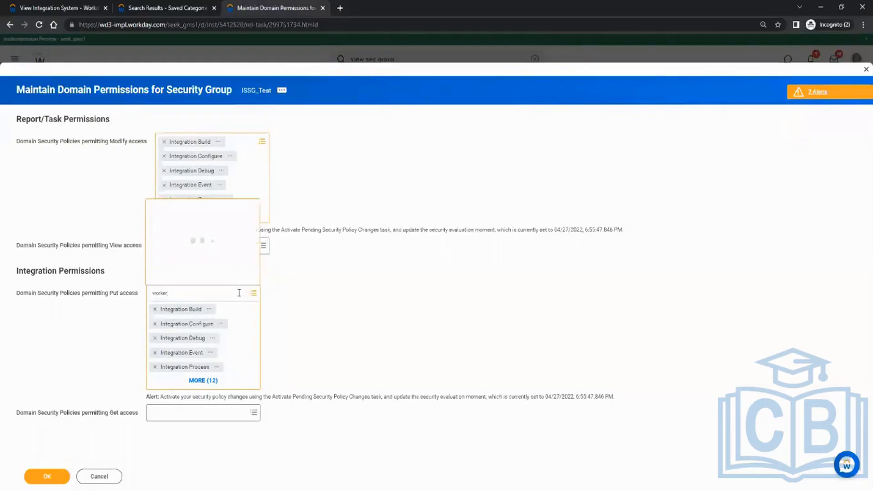
{"action": "left_click_drag", "start_coordinate": [169, 297], "coordinate": [148, 296]}
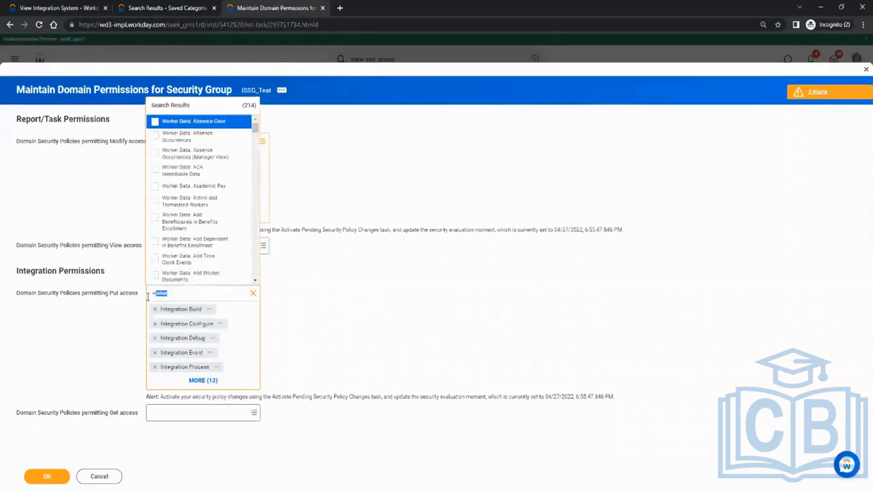
{"action": "key", "text": "BackSpace"}
{"action": "key", "text": "BackSpace"}
{"action": "left_click", "coordinate": [398, 298]}
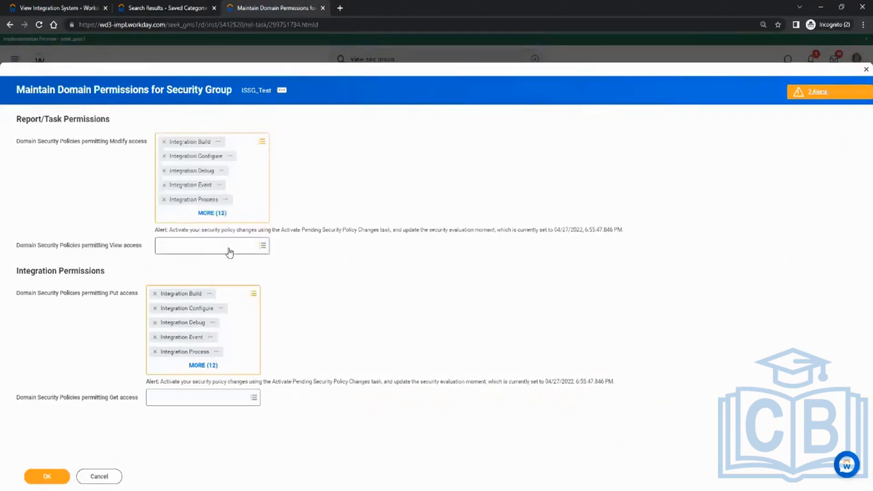
{"action": "left_click", "coordinate": [178, 248]}
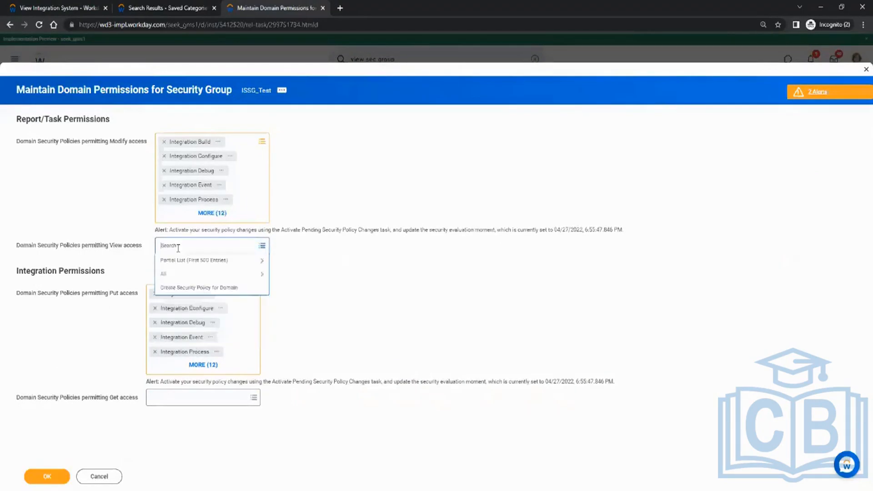
{"action": "left_click", "coordinate": [396, 263]}
{"action": "left_click", "coordinate": [176, 401]}
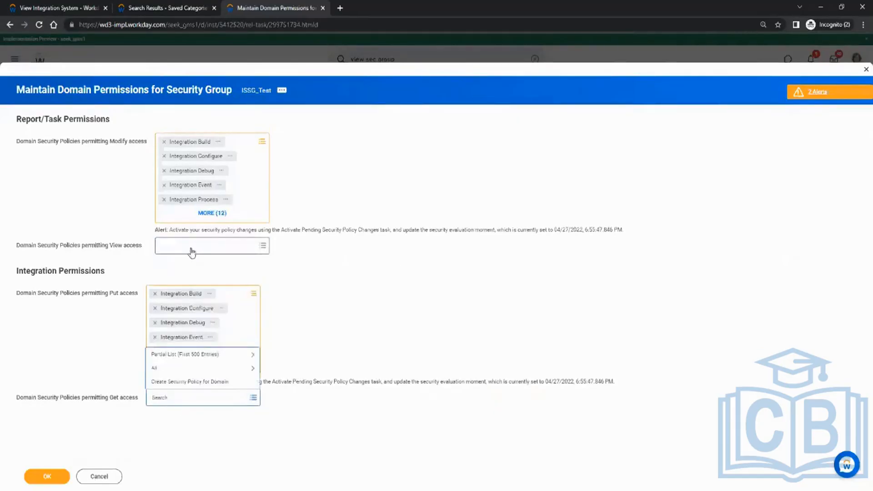
Step: Add Worker Data: Absence Occurrences, Worker Data: Benefit Elections and Worker Data: Benefits to the policies permitting View access
{"action": "left_click", "coordinate": [191, 247]}
{"action": "type", "text": "worke"}
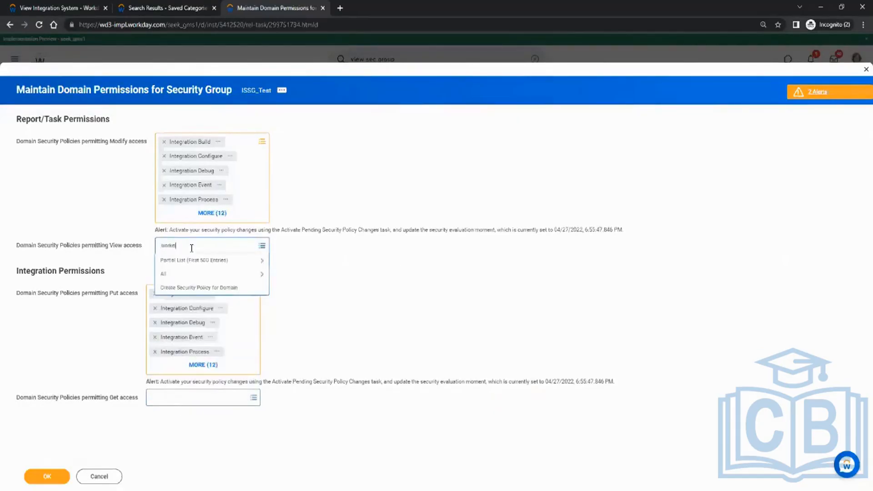
{"action": "type", "text": "r"}
{"action": "key", "text": "Return"}
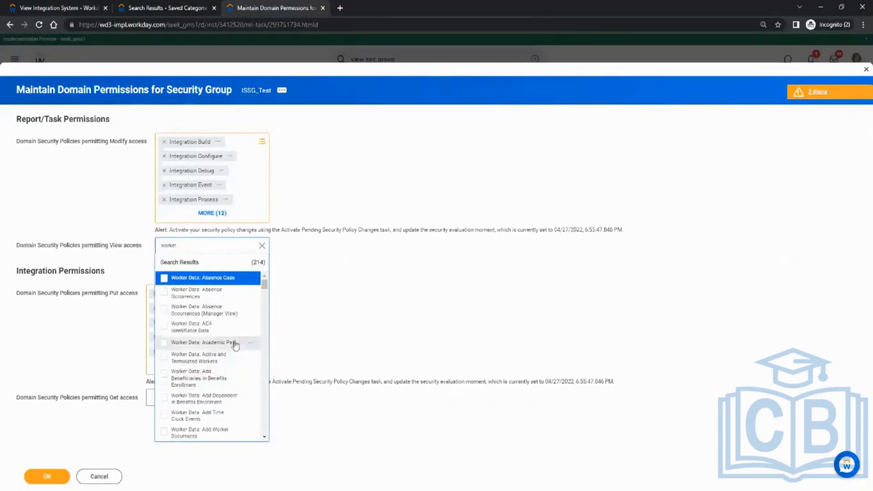
{"action": "left_click", "coordinate": [209, 294]}
{"action": "scroll", "coordinate": [218, 364], "scroll_direction": "down", "scroll_amount": 2}
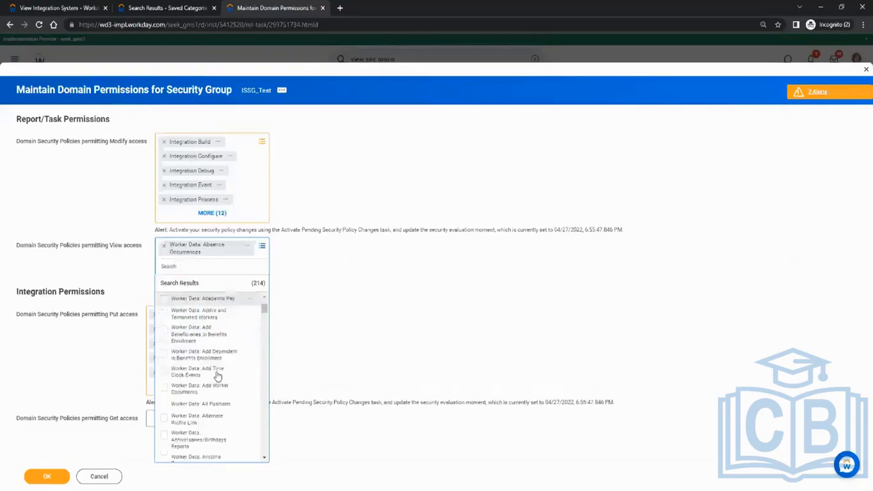
{"action": "scroll", "coordinate": [218, 376], "scroll_direction": "down", "scroll_amount": 4}
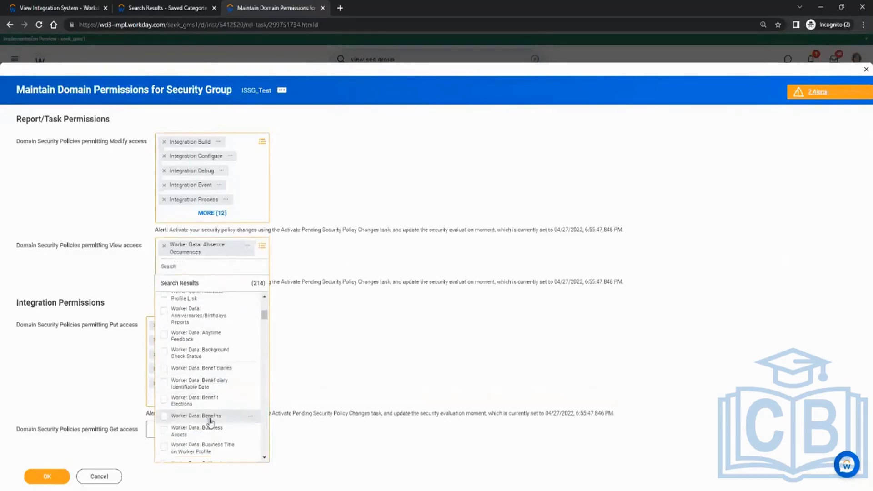
{"action": "left_click", "coordinate": [210, 401]}
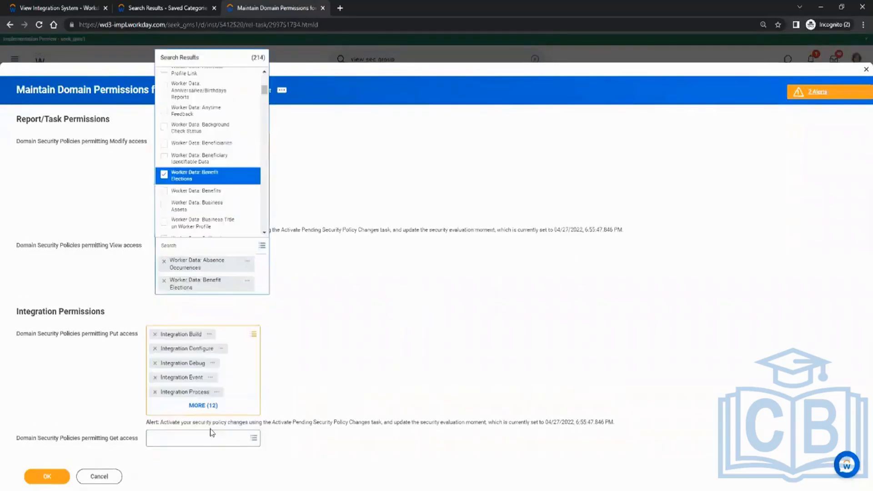
{"action": "left_click", "coordinate": [207, 192]}
{"action": "scroll", "coordinate": [219, 177], "scroll_direction": "down", "scroll_amount": 3}
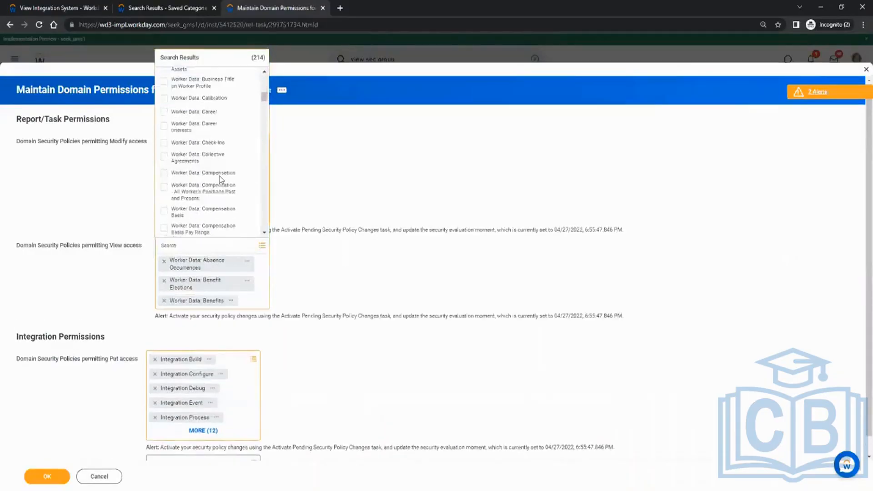
{"action": "left_click", "coordinate": [322, 177]}
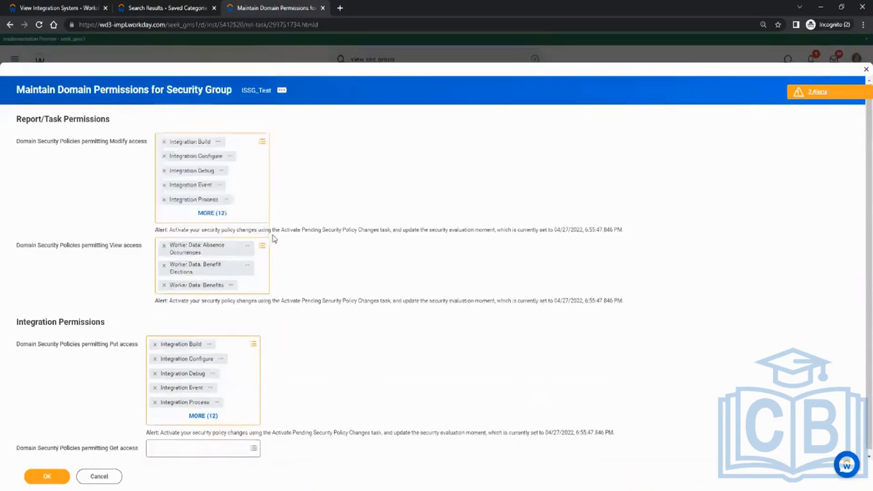
Step: Remove the three Worker Data policies from the domain security policies permitting View access
{"action": "left_click", "coordinate": [164, 246]}
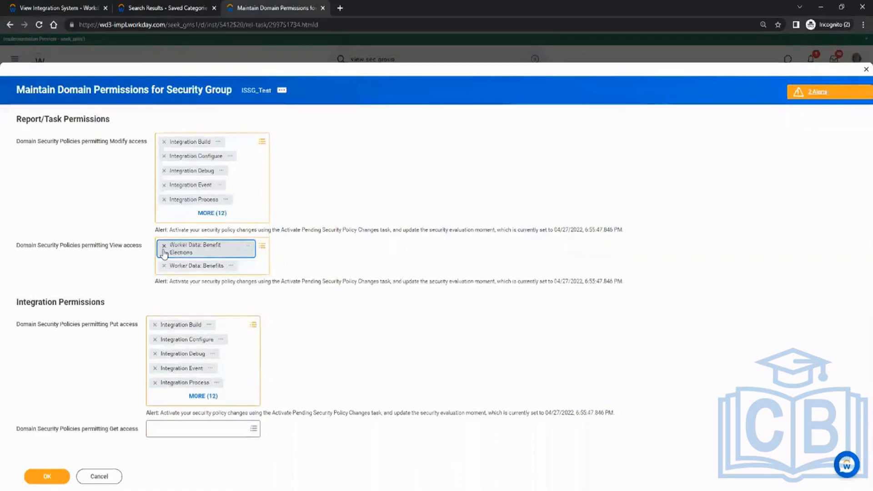
{"action": "left_click", "coordinate": [164, 248]}
{"action": "left_click", "coordinate": [164, 246]}
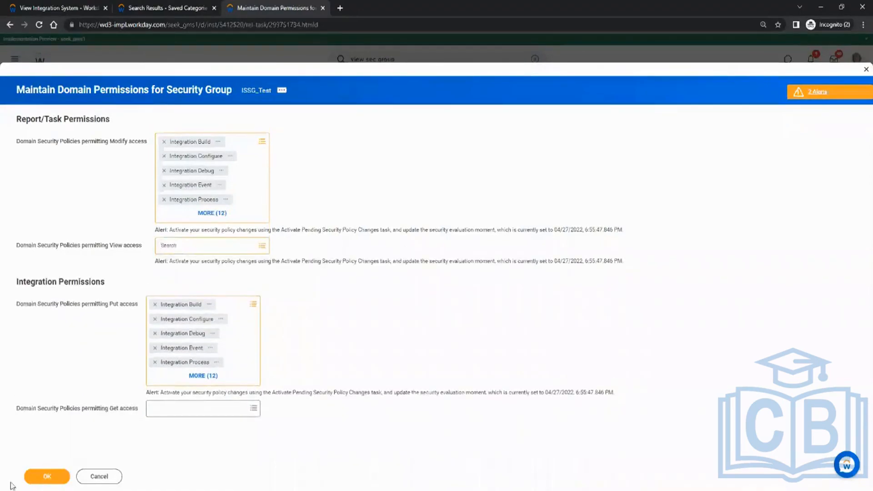
Step: Submit the domain permissions for ISSG_Test and close the resulting summary
{"action": "left_click", "coordinate": [44, 476]}
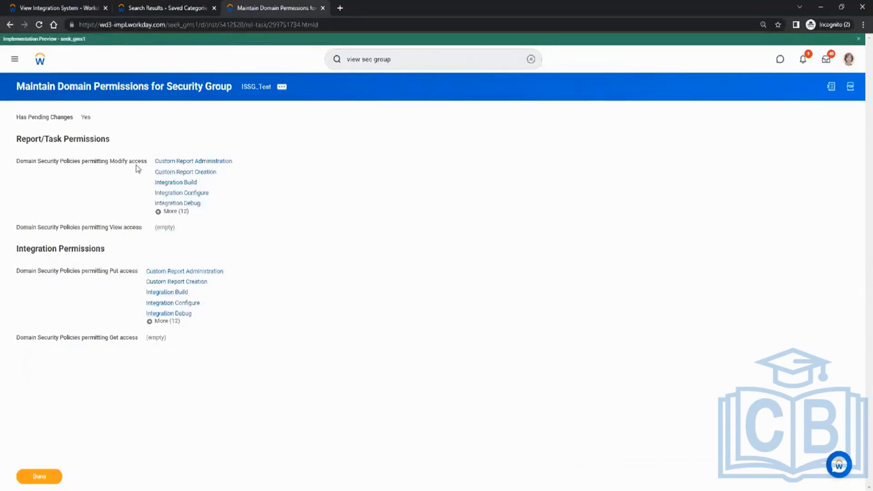
{"action": "left_click", "coordinate": [50, 477]}
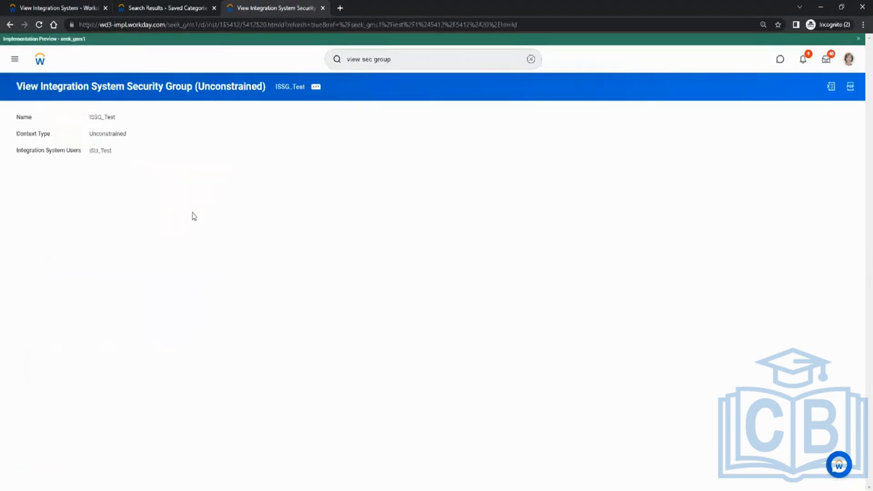
Step: Switch to Paint, tick off checklist item 4 about adding security domains and policies to the ISSG, and return to Workday
{"action": "key", "text": "alt+Tab"}
{"action": "left_click_drag", "start_coordinate": [6, 231], "coordinate": [63, 211]}
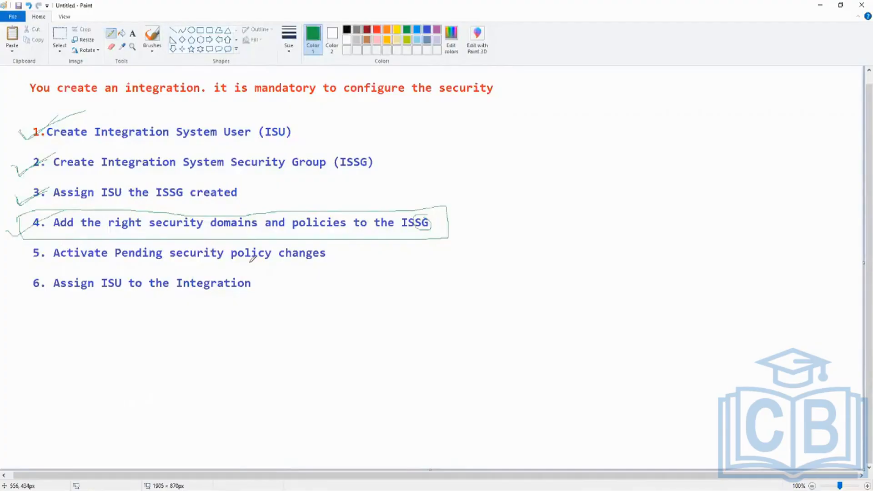
{"action": "key", "text": "alt+Tab"}
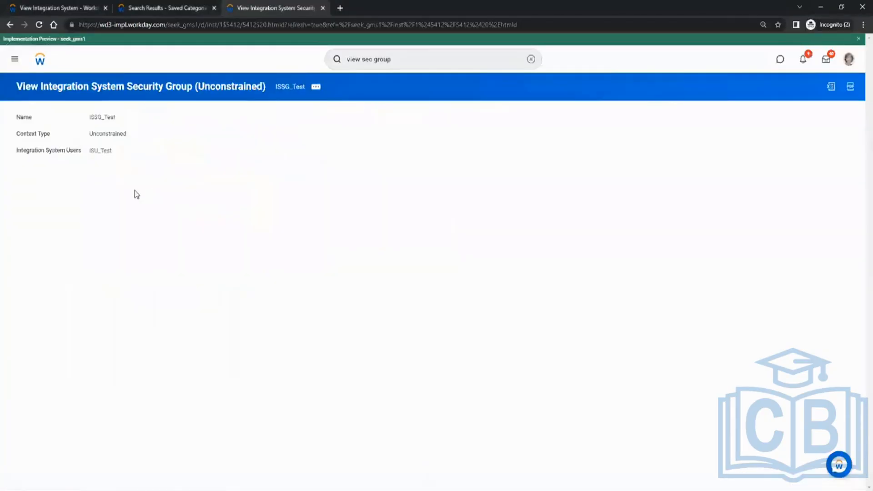
{"action": "key", "text": "alt+Tab"}
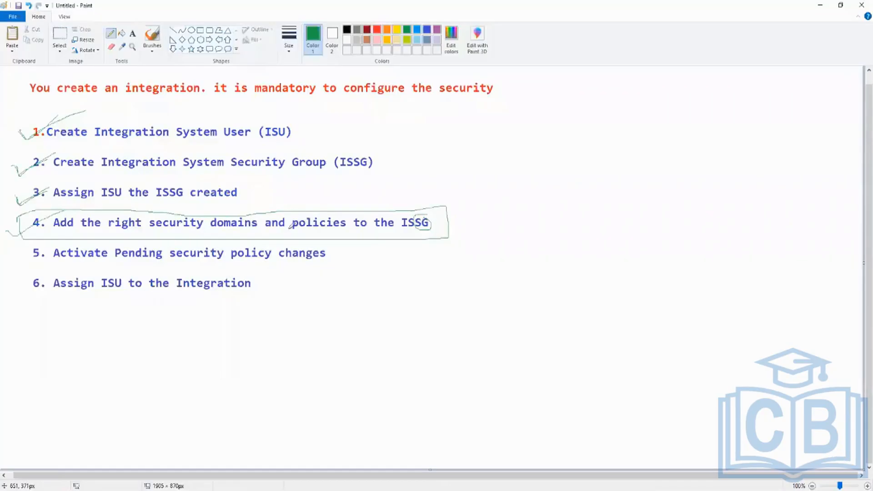
{"action": "key", "text": "alt+Tab"}
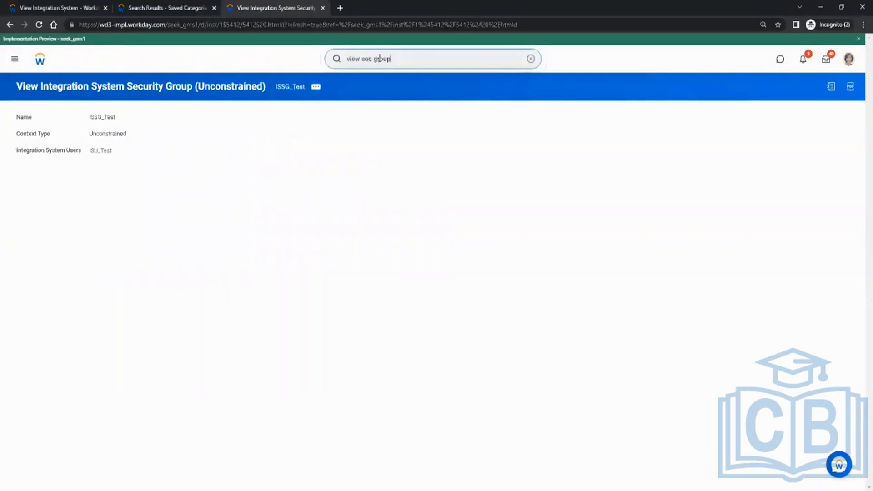
{"action": "key", "text": "alt+Tab"}
{"action": "key", "text": "alt+Tab"}
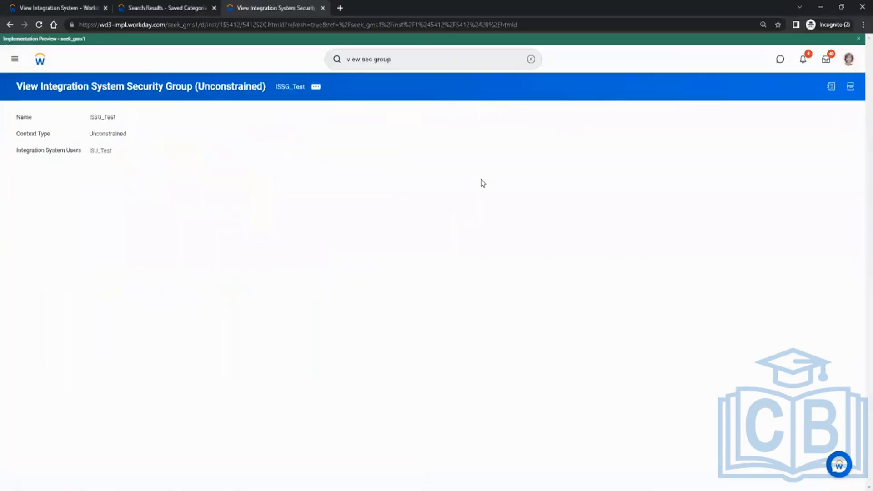
Step: Find the Activate Pending Security Policy Changes task and submit it with the comment ISSG_Test
{"action": "left_click", "coordinate": [410, 53]}
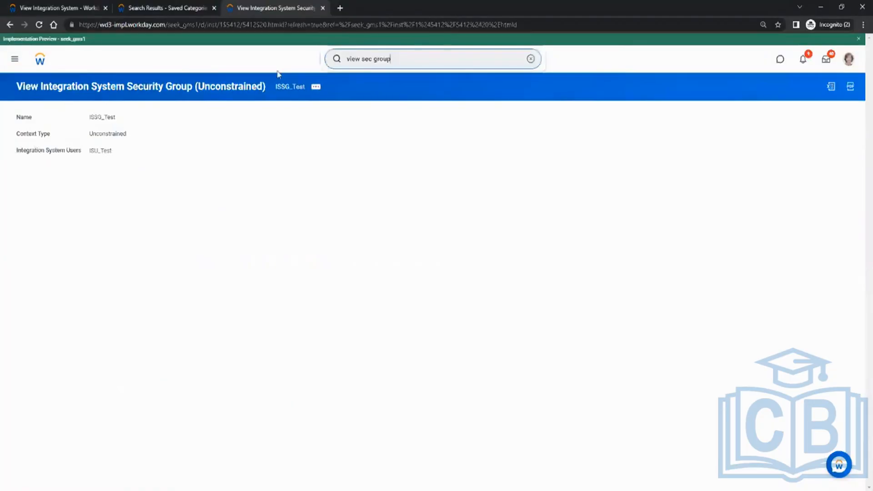
{"action": "key", "text": "ctrl+a"}
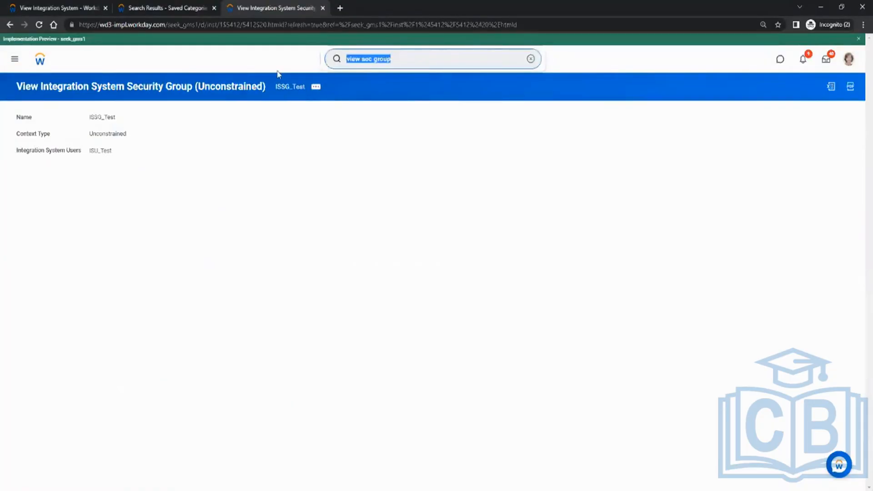
{"action": "type", "text": "activate"}
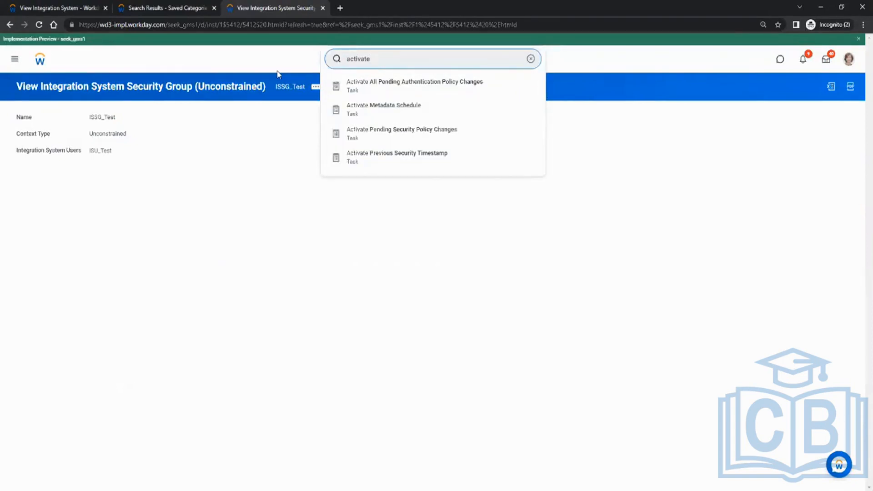
{"action": "left_click", "coordinate": [384, 132]}
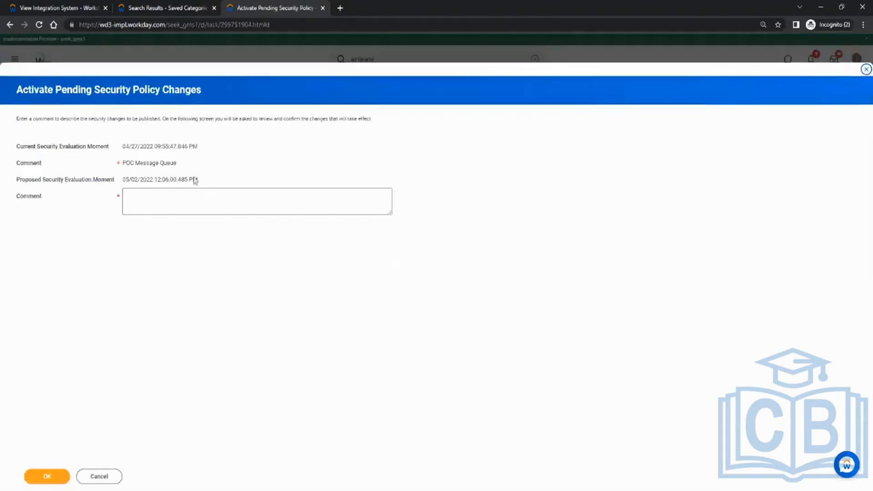
{"action": "left_click", "coordinate": [175, 192]}
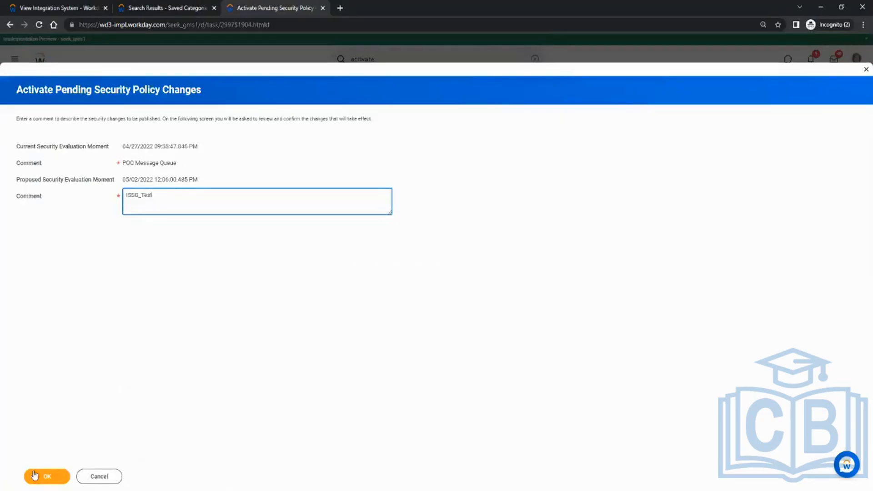
{"action": "left_click", "coordinate": [47, 476]}
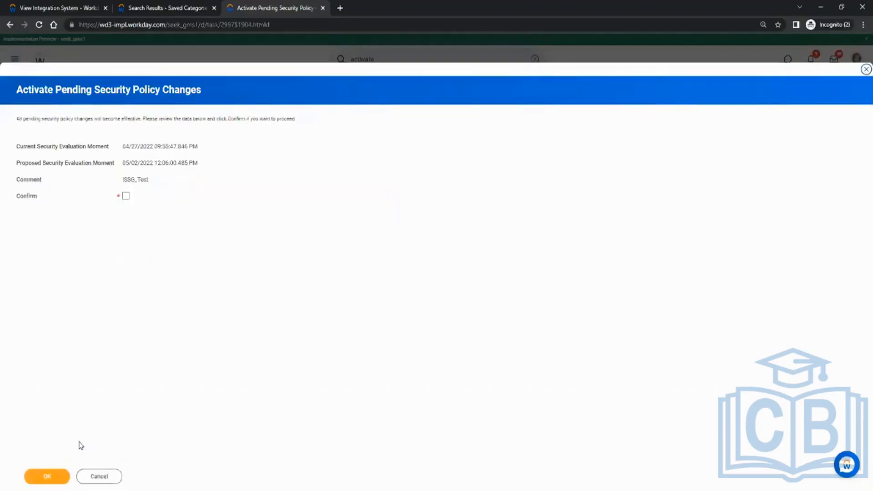
Step: Review the listed domain security policies, then confirm and submit the activation of the pending changes
{"action": "left_click", "coordinate": [125, 196]}
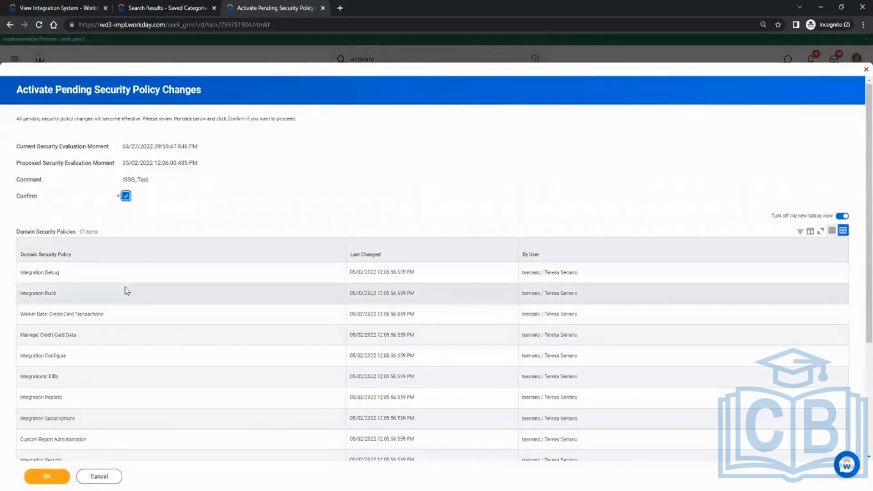
{"action": "scroll", "coordinate": [124, 291], "scroll_direction": "down", "scroll_amount": 3}
{"action": "scroll", "coordinate": [124, 291], "scroll_direction": "down", "scroll_amount": 1}
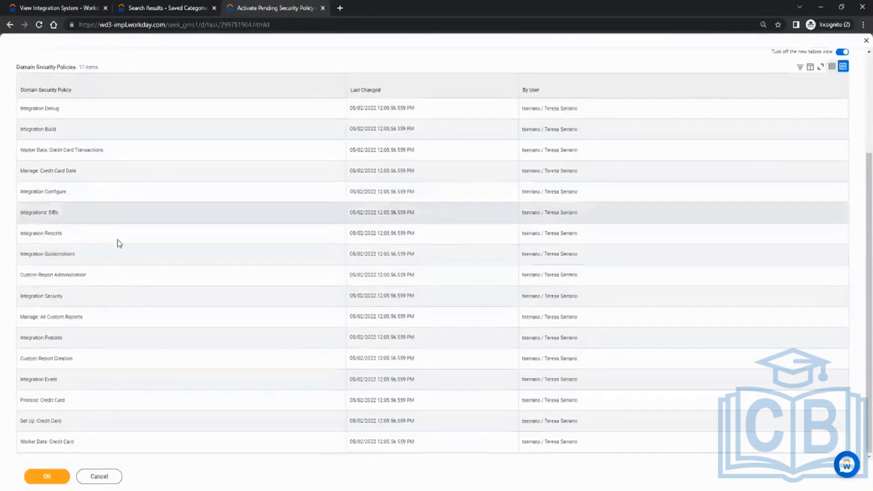
{"action": "left_click", "coordinate": [62, 478]}
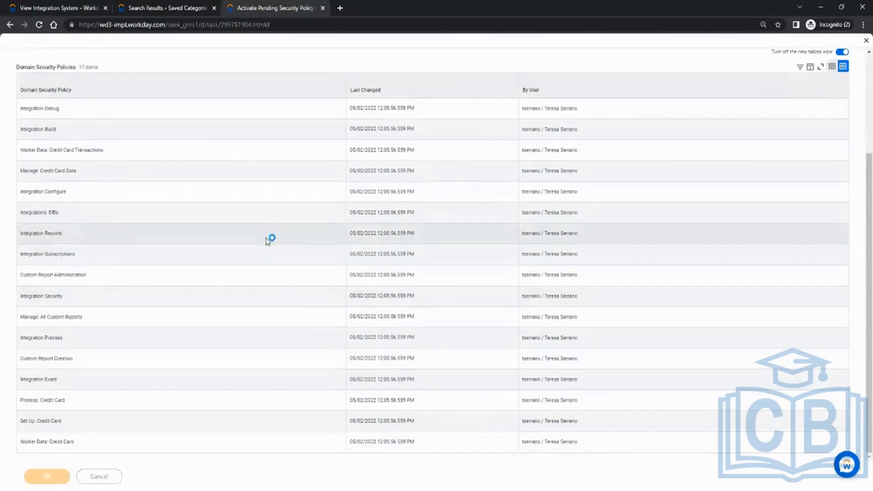
{"action": "scroll", "coordinate": [293, 159], "scroll_direction": "up", "scroll_amount": 3}
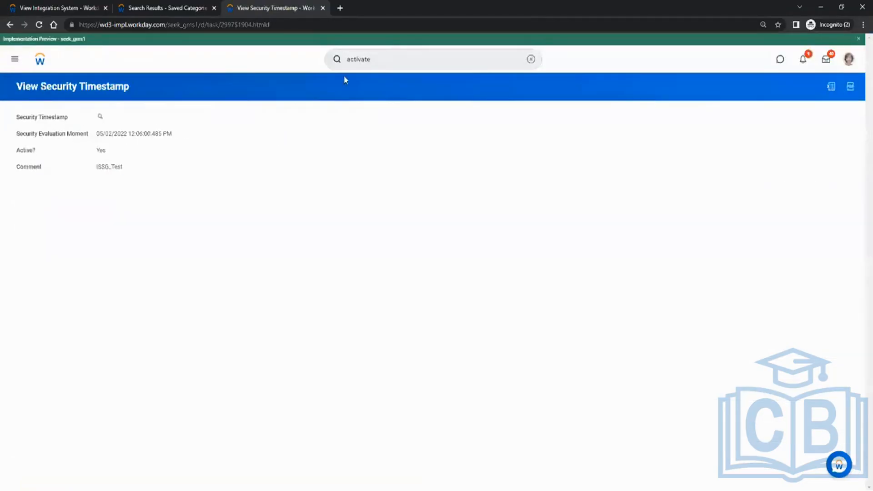
Step: Search for view sec group and open the View Security Group report
{"action": "left_click", "coordinate": [397, 62]}
{"action": "key", "text": "ctrl+a"}
{"action": "type", "text": "vie"}
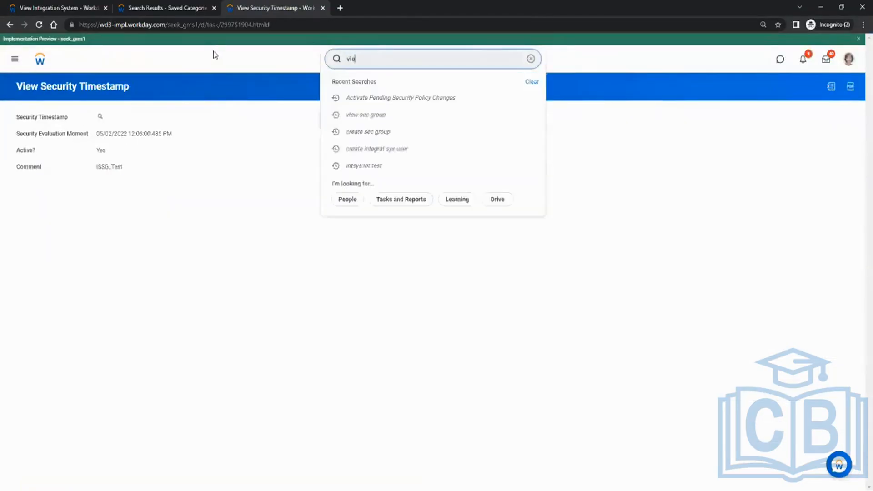
{"action": "type", "text": "w sec group"}
{"action": "key", "text": "Return"}
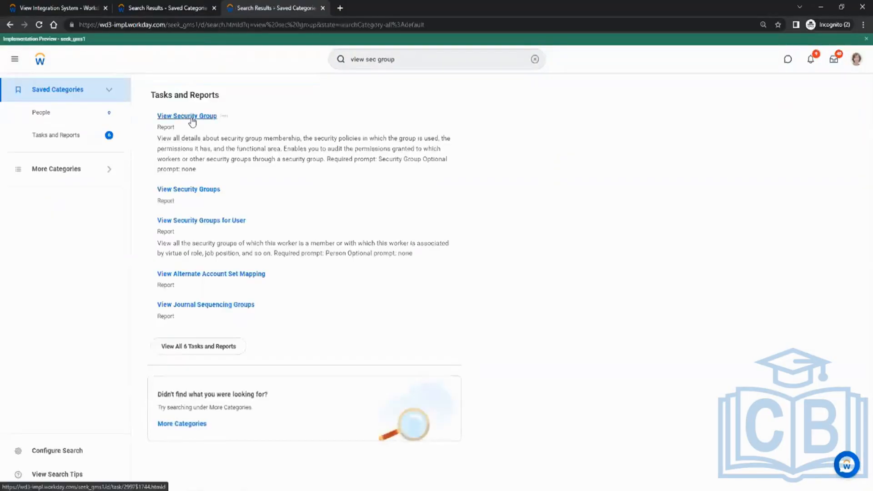
{"action": "left_click", "coordinate": [191, 117]}
Step: Run the View Security Group report for ISSG_Test and review its domain security policy permissions
{"action": "left_click", "coordinate": [389, 142]}
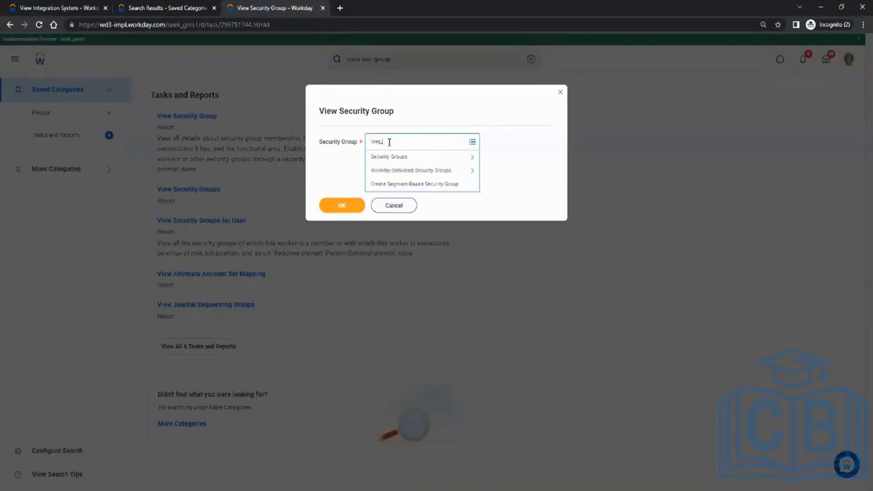
{"action": "type", "text": "issg_test"}
{"action": "key", "text": "Return"}
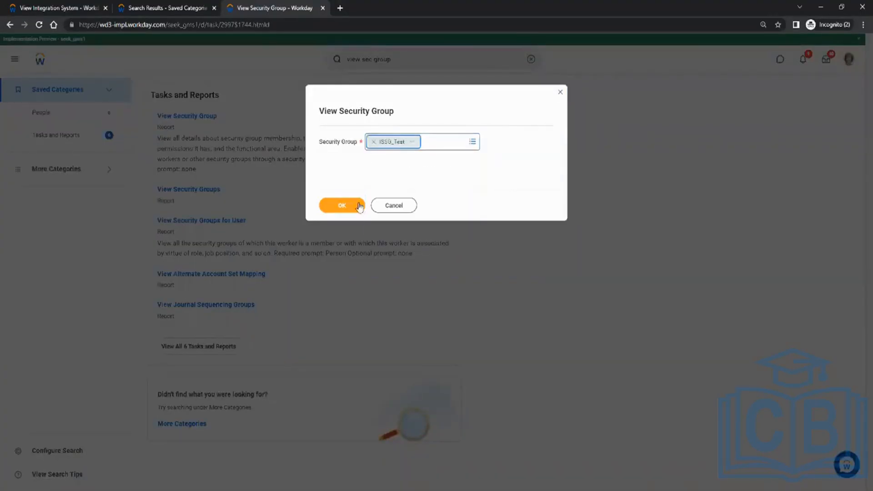
{"action": "left_click", "coordinate": [354, 205]}
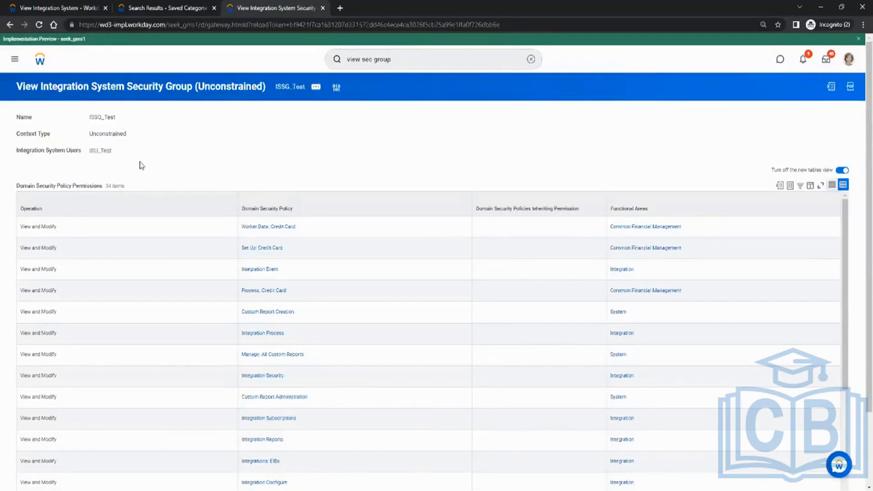
{"action": "scroll", "coordinate": [142, 165], "scroll_direction": "down", "scroll_amount": 2}
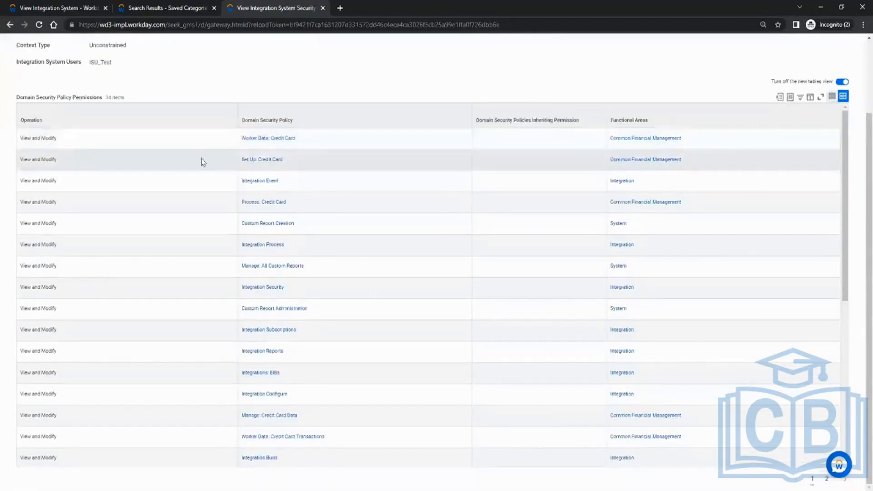
{"action": "mouse_move", "coordinate": [304, 143]}
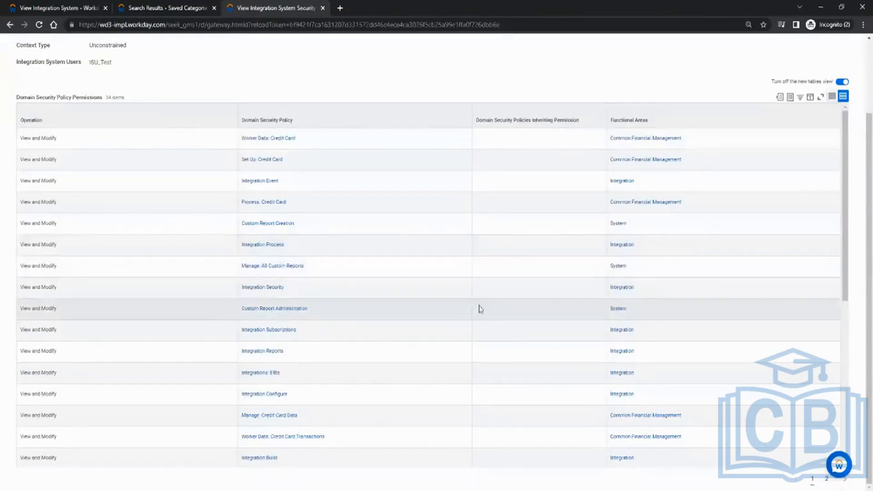
{"action": "scroll", "coordinate": [403, 208], "scroll_direction": "up", "scroll_amount": 2}
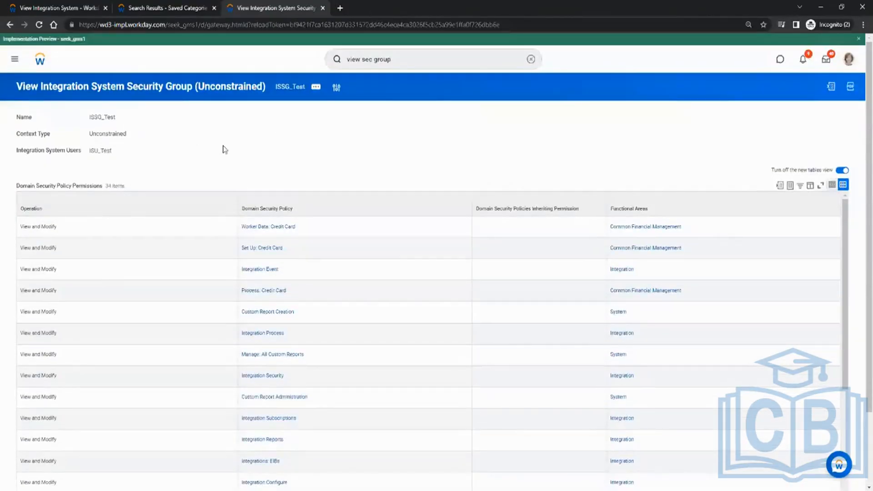
Step: Switch to Paint, tick off checklist item 5, draw a box around item 6 about assigning the ISU, and return to Workday
{"action": "key", "text": "alt+Tab"}
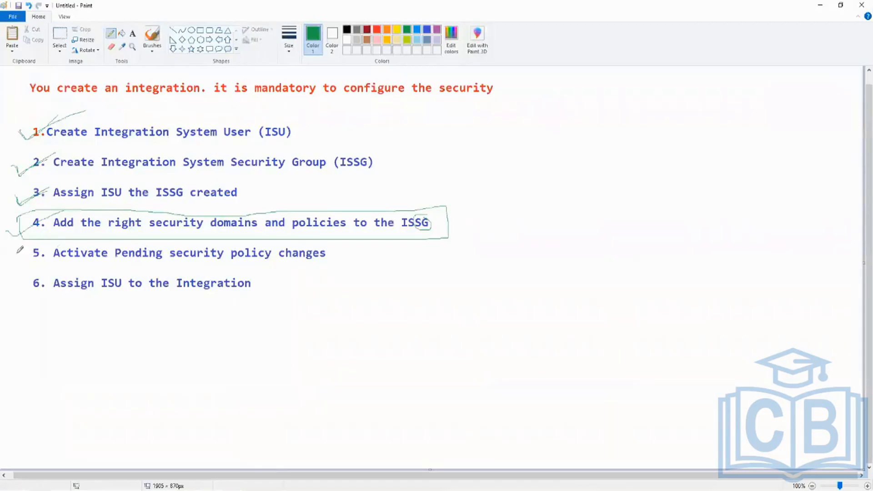
{"action": "left_click_drag", "start_coordinate": [16, 252], "coordinate": [70, 240]}
{"action": "mouse_move", "coordinate": [278, 268]}
{"action": "left_mouse_down"}
{"action": "mouse_move", "coordinate": [23, 264]}
{"action": "mouse_move", "coordinate": [20, 305]}
{"action": "mouse_move", "coordinate": [291, 311]}
{"action": "mouse_move", "coordinate": [283, 266]}
{"action": "mouse_move", "coordinate": [209, 262]}
{"action": "left_mouse_up"}
{"action": "key", "text": "alt+Tab"}
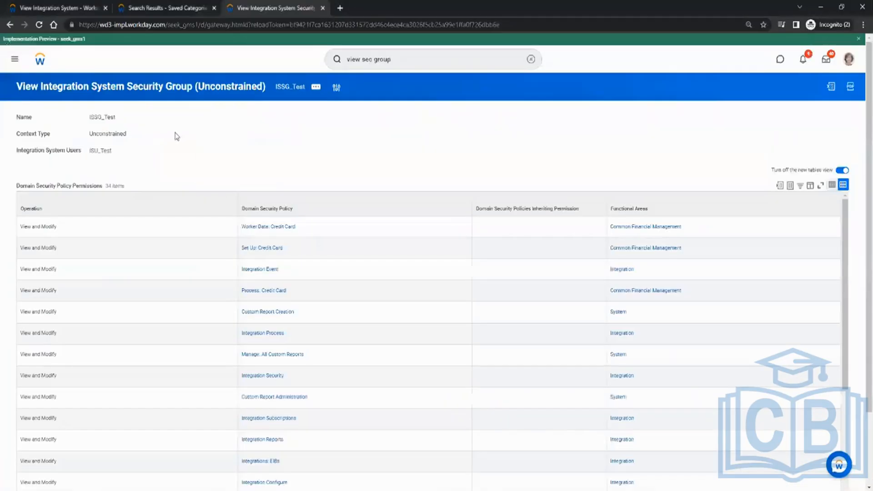
Step: Edit the Workday account of the INT_Test integration system, assign ISU_Test, and submit the change
{"action": "left_click", "coordinate": [63, 7]}
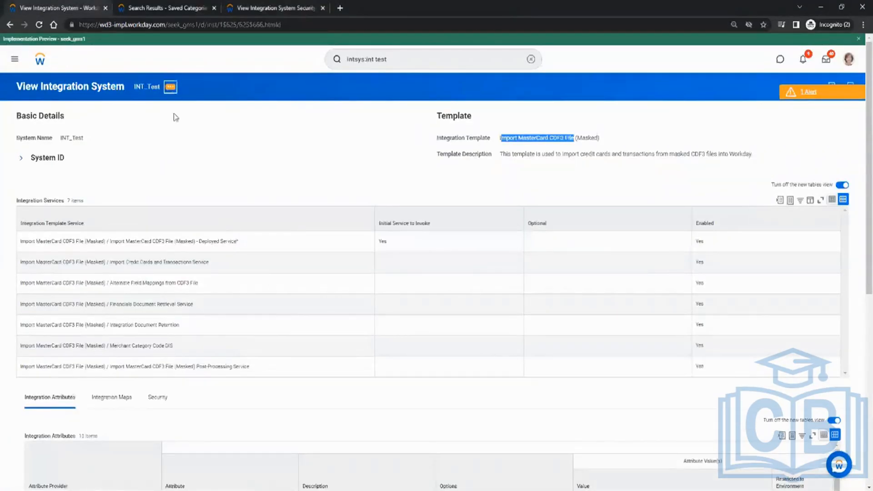
{"action": "mouse_move", "coordinate": [208, 260]}
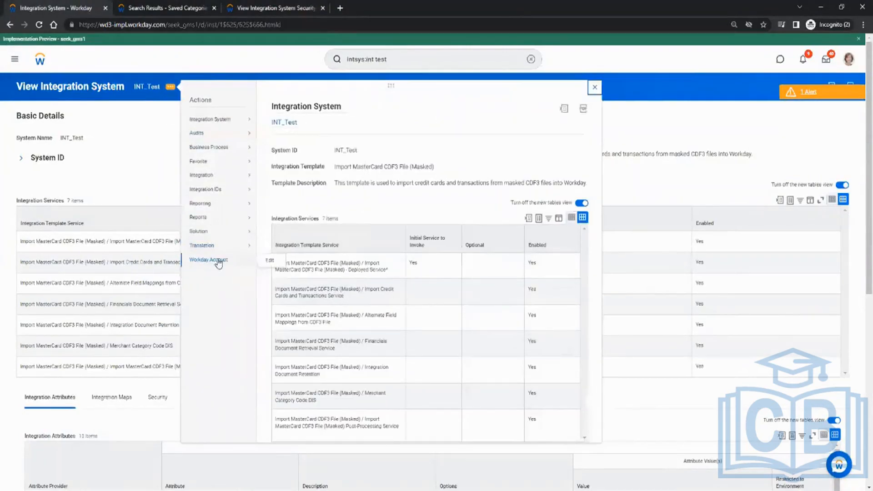
{"action": "left_click", "coordinate": [270, 262]}
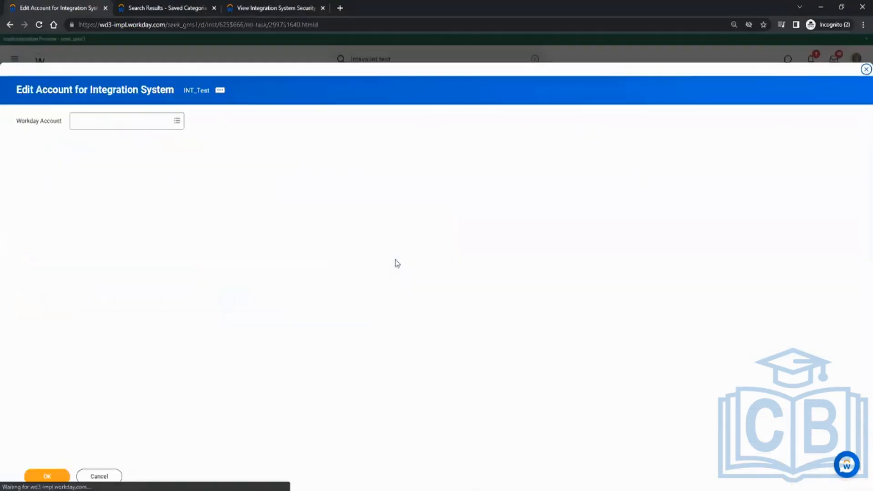
{"action": "left_click", "coordinate": [108, 120]}
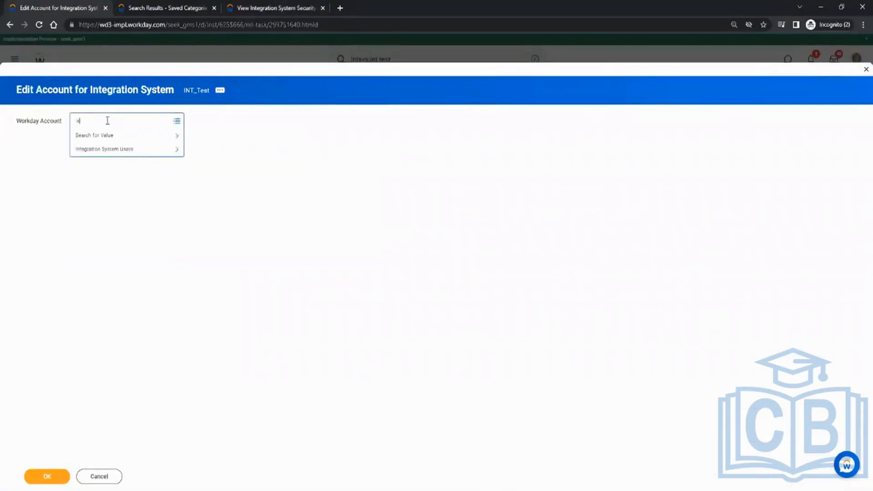
{"action": "type", "text": "isu_test"}
{"action": "key", "text": "Return"}
{"action": "left_click", "coordinate": [53, 474]}
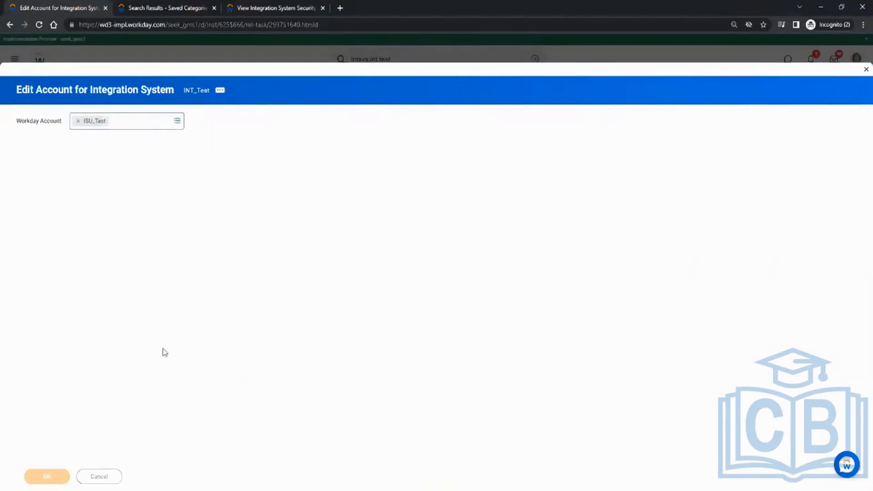
{"action": "left_click", "coordinate": [47, 477]}
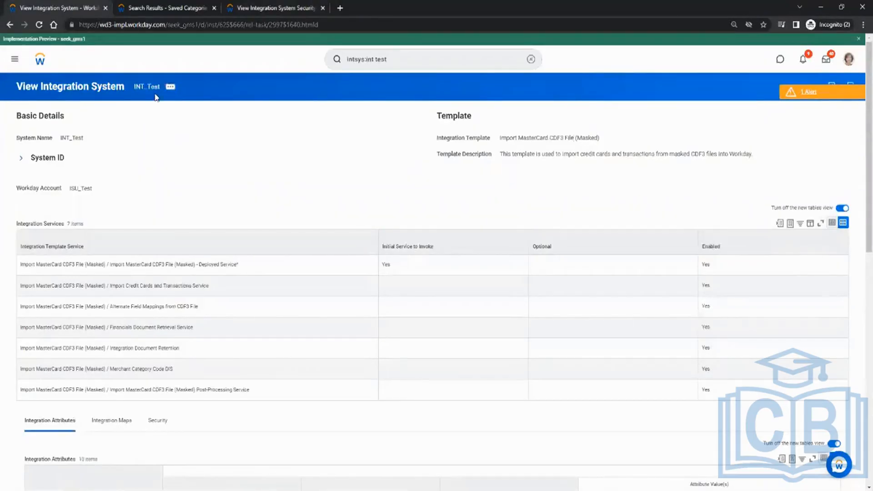
Step: Check the Workday Account shown in the basic details of INT_Test
{"action": "left_click_drag", "start_coordinate": [68, 188], "coordinate": [95, 188]}
{"action": "left_click", "coordinate": [159, 193]}
{"action": "left_click", "coordinate": [182, 189]}
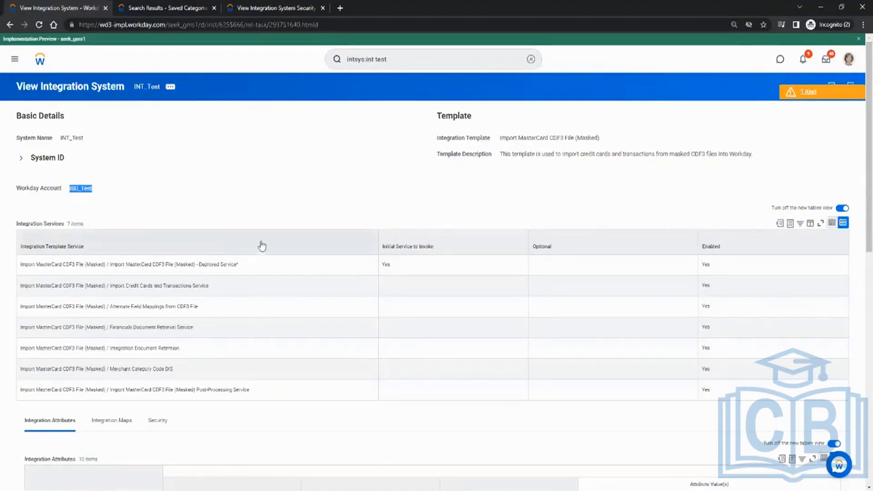
Step: Switch to Paint, circle the whole six-item security checklist and draw a tick mark beside each item
{"action": "key", "text": "alt+Tab"}
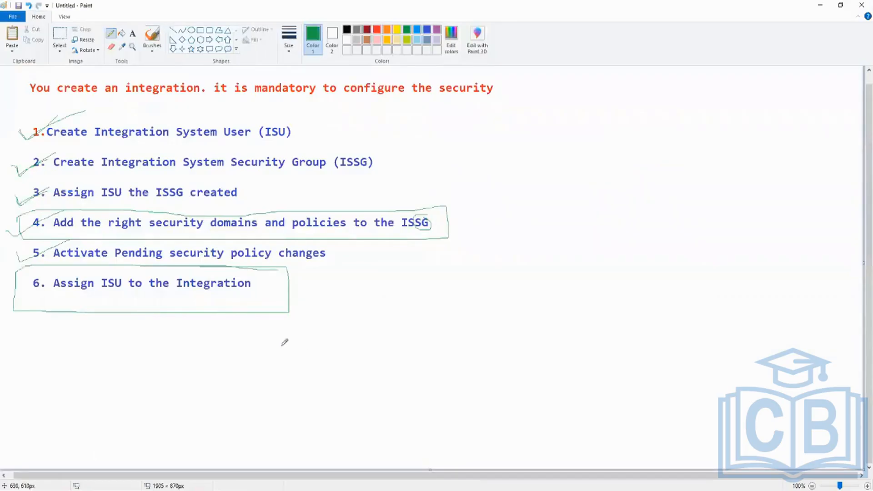
{"action": "mouse_move", "coordinate": [281, 342]}
{"action": "left_mouse_down"}
{"action": "mouse_move", "coordinate": [453, 254]}
{"action": "mouse_move", "coordinate": [372, 162]}
{"action": "mouse_move", "coordinate": [214, 103]}
{"action": "mouse_move", "coordinate": [59, 90]}
{"action": "mouse_move", "coordinate": [15, 291]}
{"action": "mouse_move", "coordinate": [169, 328]}
{"action": "mouse_move", "coordinate": [437, 257]}
{"action": "mouse_move", "coordinate": [453, 217]}
{"action": "left_mouse_up"}
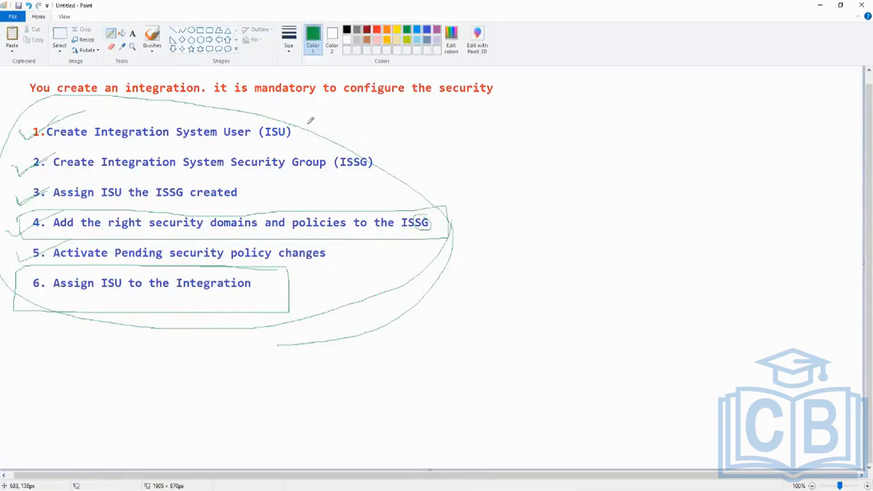
{"action": "left_click_drag", "start_coordinate": [308, 126], "coordinate": [380, 84]}
{"action": "left_click_drag", "start_coordinate": [464, 120], "coordinate": [386, 162]}
{"action": "left_click_drag", "start_coordinate": [255, 195], "coordinate": [314, 170]}
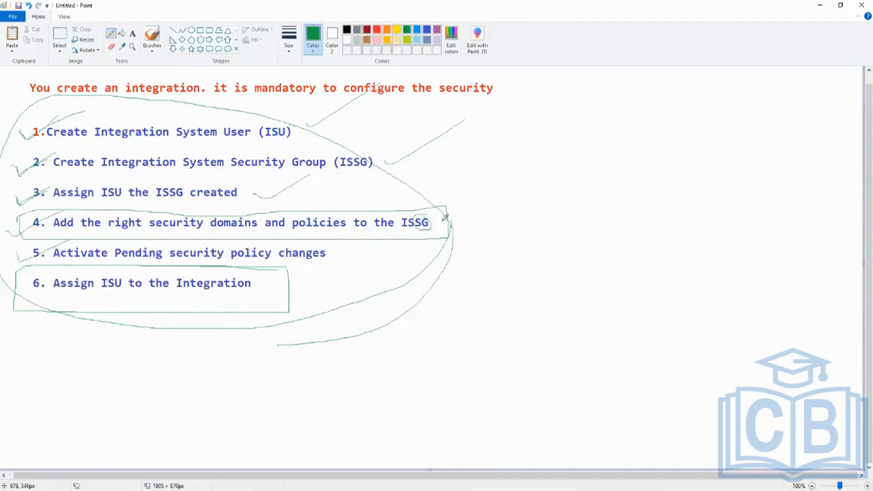
{"action": "left_click_drag", "start_coordinate": [451, 225], "coordinate": [489, 202]}
{"action": "left_click_drag", "start_coordinate": [342, 258], "coordinate": [384, 243]}
{"action": "left_click_drag", "start_coordinate": [285, 294], "coordinate": [354, 275]}
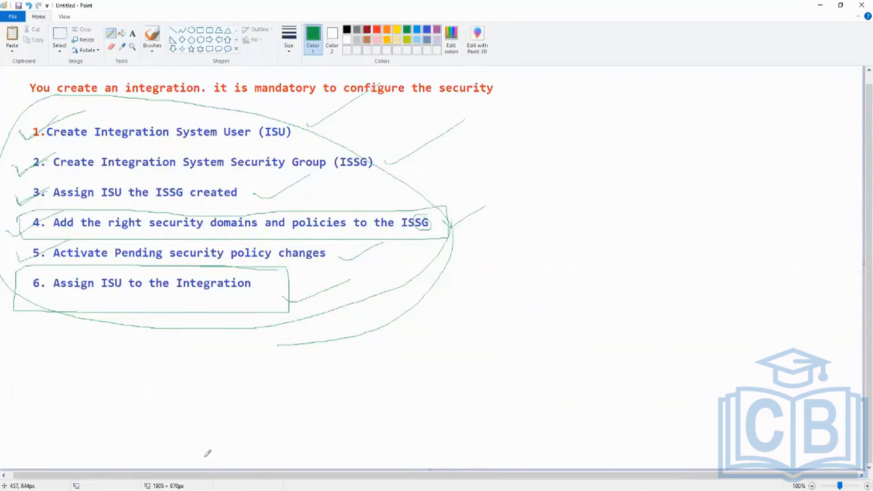
{"action": "left_click", "coordinate": [113, 490]}
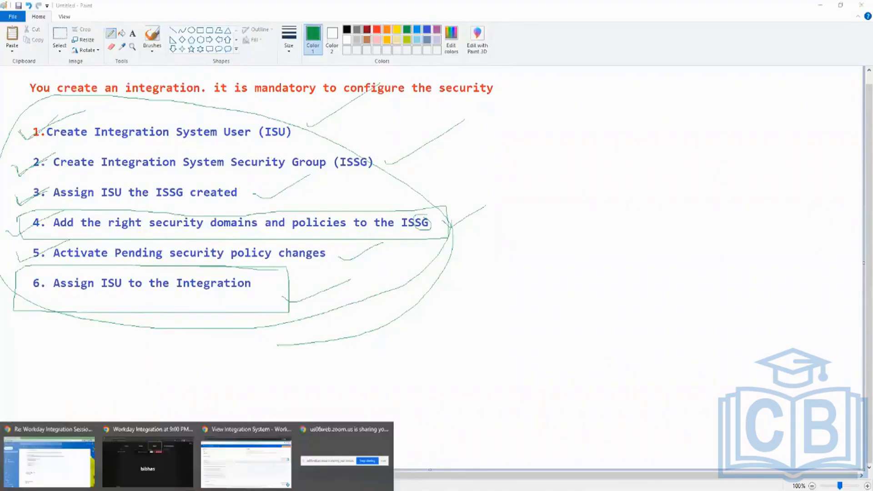
Step: Switch to the Workday Integration Security PDF in Adobe Reader and go back to its first page
{"action": "left_click", "coordinate": [258, 375]}
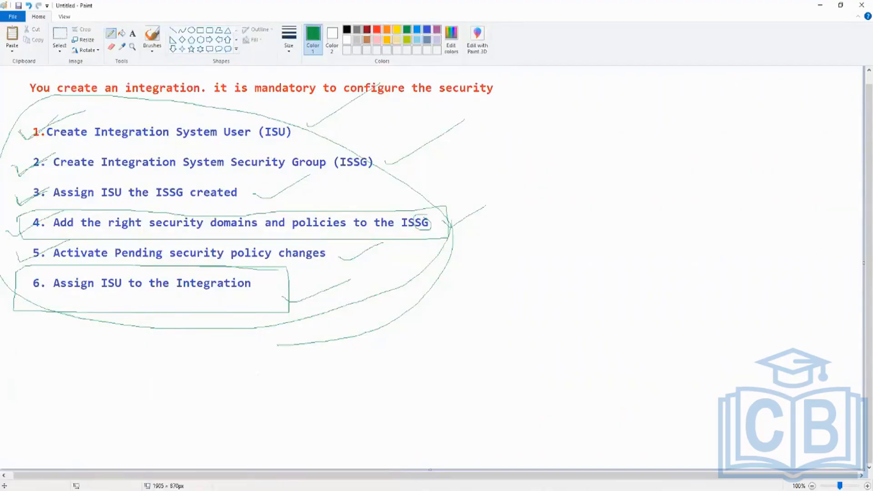
{"action": "mouse_move", "coordinate": [189, 490]}
{"action": "left_click", "coordinate": [185, 463]}
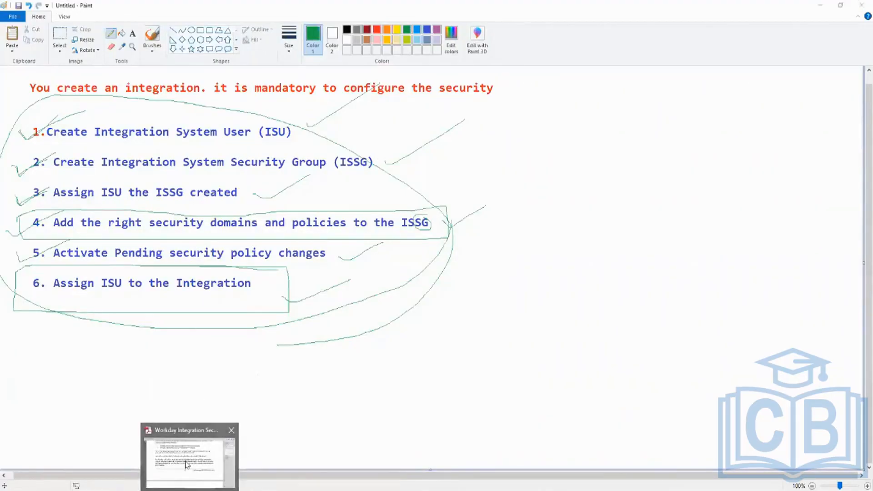
{"action": "left_click", "coordinate": [185, 464]}
{"action": "scroll", "coordinate": [335, 197], "scroll_direction": "up", "scroll_amount": 10}
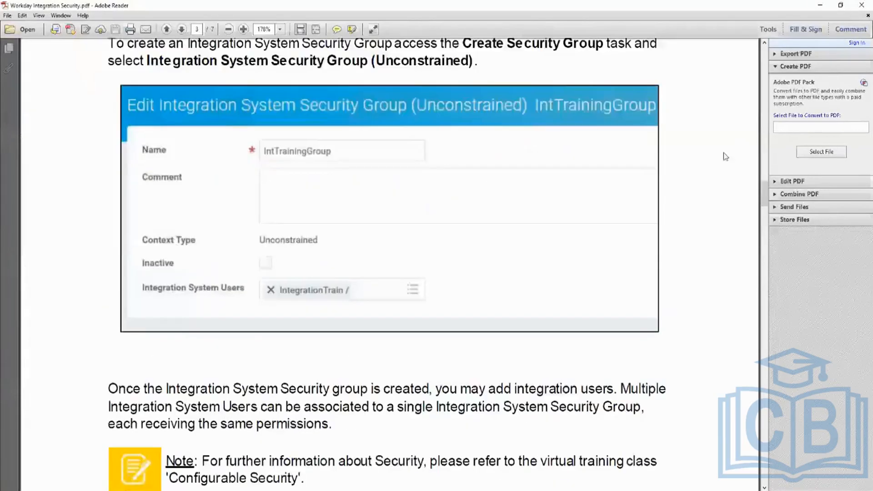
{"action": "left_click_drag", "start_coordinate": [766, 194], "coordinate": [773, 50]}
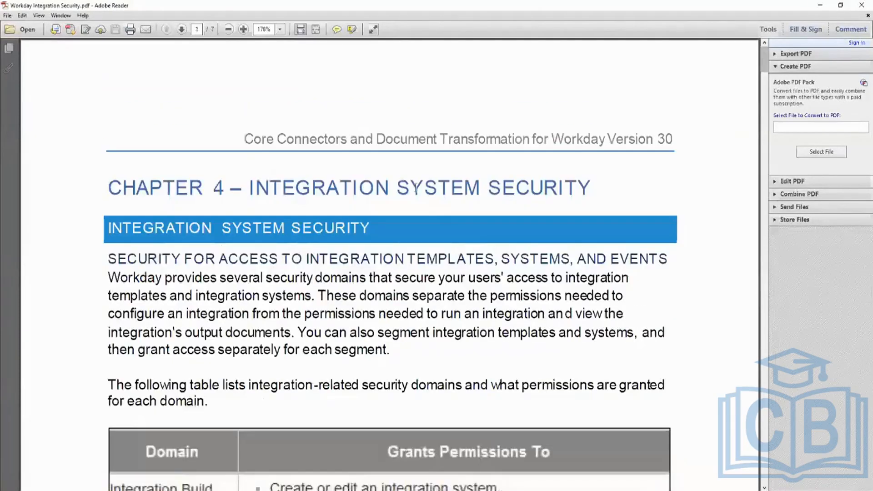
Step: Review the integration security domains table and highlight the start of the section on creating an Integration System User
{"action": "scroll", "coordinate": [508, 246], "scroll_direction": "down", "scroll_amount": 10}
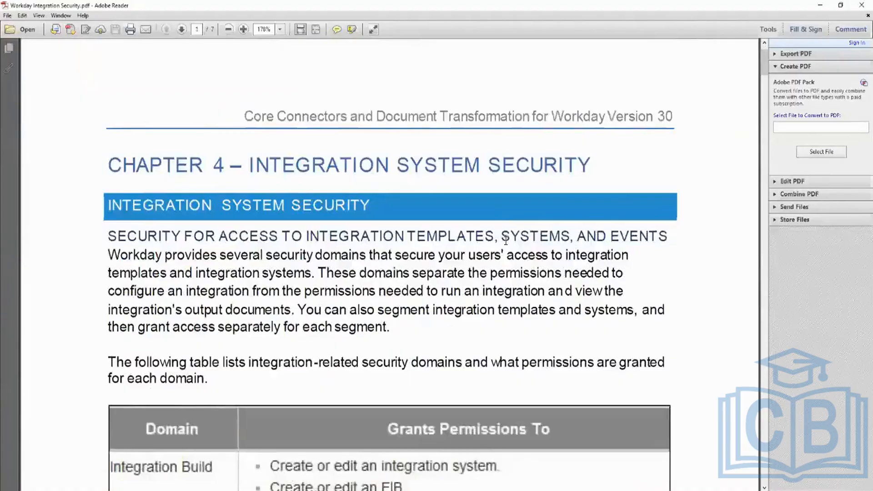
{"action": "scroll", "coordinate": [496, 248], "scroll_direction": "down", "scroll_amount": 2}
{"action": "scroll", "coordinate": [326, 189], "scroll_direction": "up", "scroll_amount": 8}
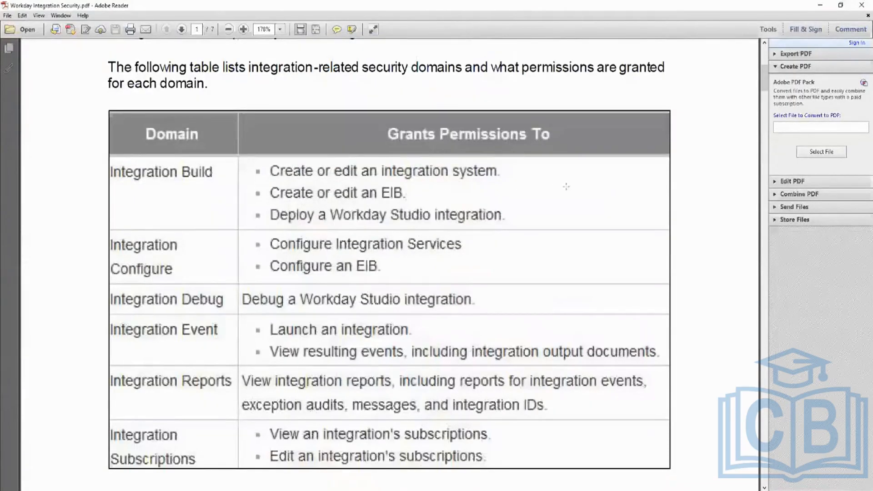
{"action": "scroll", "coordinate": [500, 209], "scroll_direction": "down", "scroll_amount": 15}
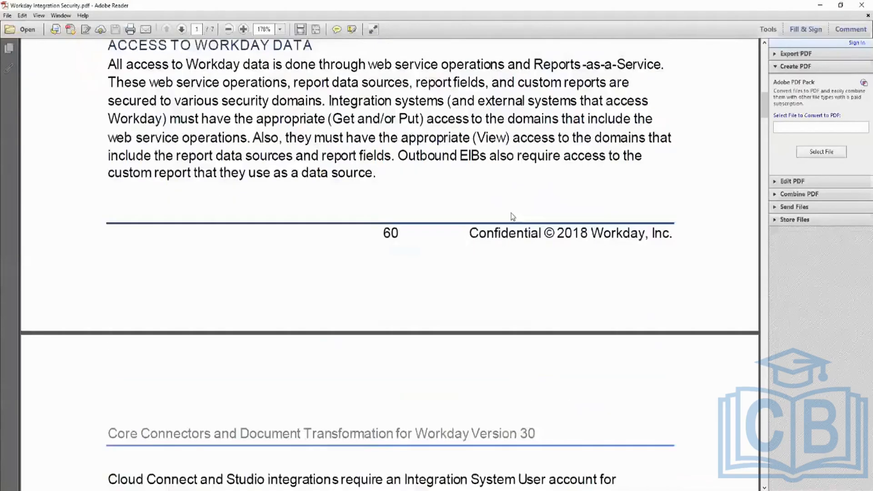
{"action": "scroll", "coordinate": [505, 214], "scroll_direction": "down", "scroll_amount": 15}
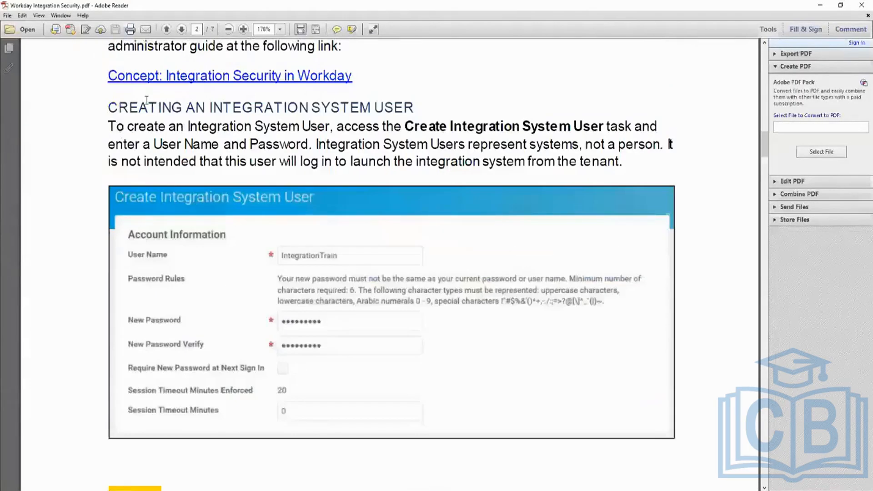
{"action": "left_click_drag", "start_coordinate": [108, 107], "coordinate": [425, 170]}
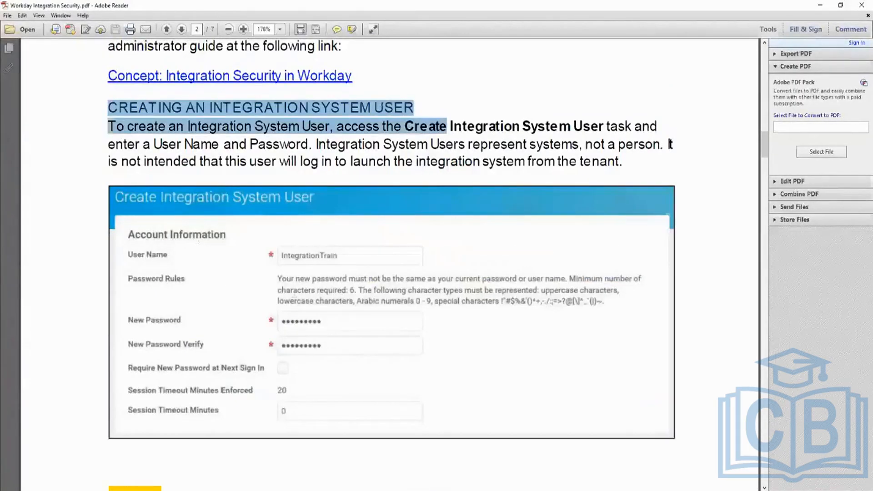
Step: Find the section on creating an Integration System Security Group and highlight its heading and opening text
{"action": "scroll", "coordinate": [310, 255], "scroll_direction": "down", "scroll_amount": 20}
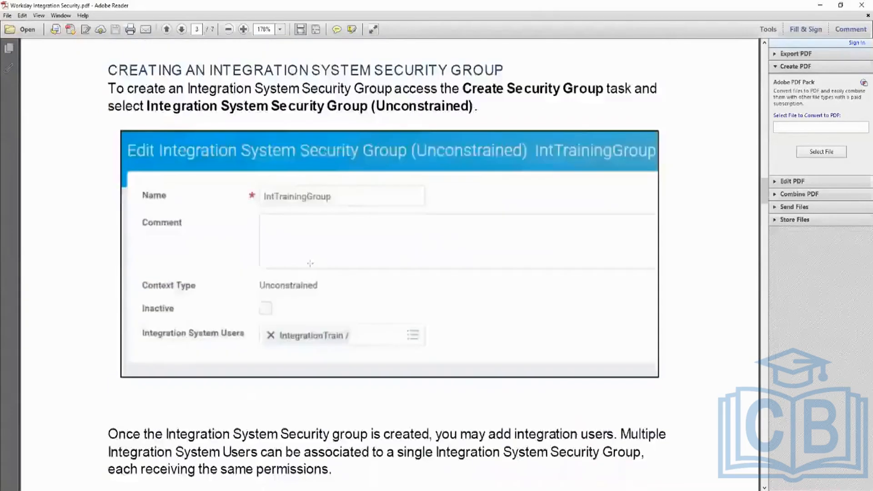
{"action": "scroll", "coordinate": [310, 263], "scroll_direction": "down", "scroll_amount": 1}
{"action": "scroll", "coordinate": [310, 263], "scroll_direction": "up", "scroll_amount": 5}
{"action": "left_click_drag", "start_coordinate": [171, 165], "coordinate": [467, 183]}
Step: Find the section on providing permissions to the security group and highlight part of its heading
{"action": "scroll", "coordinate": [403, 284], "scroll_direction": "down", "scroll_amount": 1}
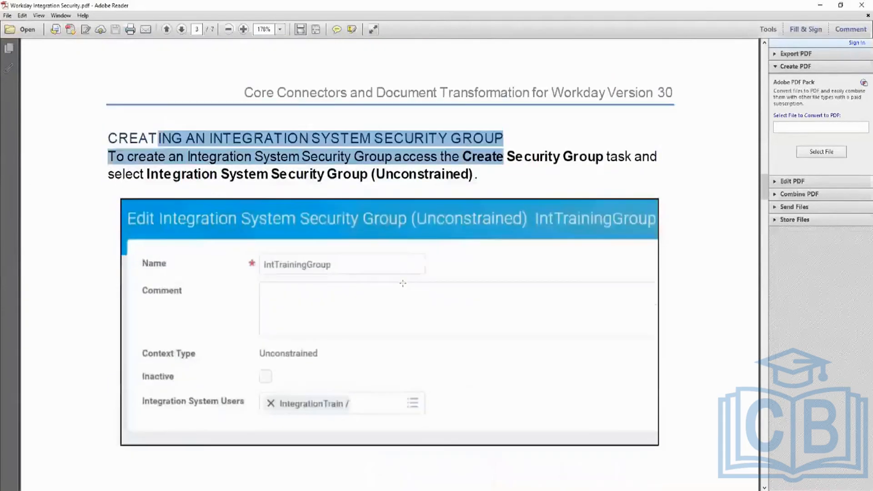
{"action": "scroll", "coordinate": [403, 284], "scroll_direction": "down", "scroll_amount": 4}
{"action": "scroll", "coordinate": [451, 346], "scroll_direction": "down", "scroll_amount": 5}
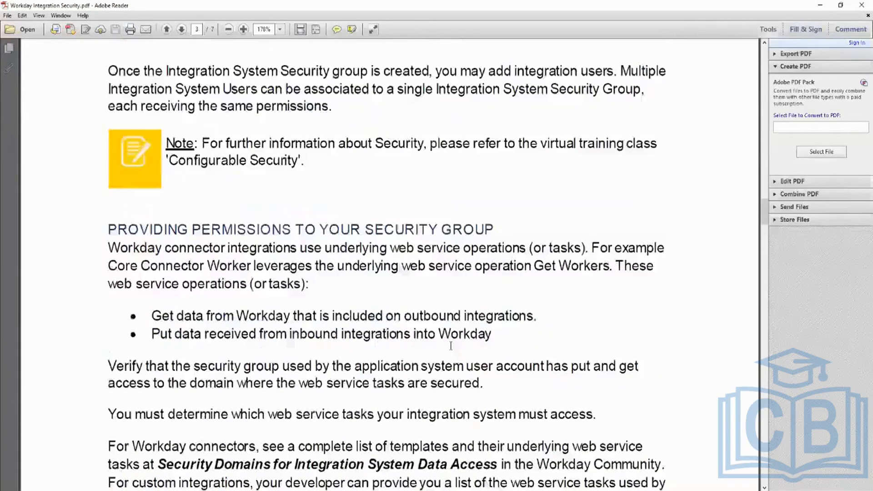
{"action": "scroll", "coordinate": [450, 346], "scroll_direction": "down", "scroll_amount": 7}
{"action": "scroll", "coordinate": [454, 341], "scroll_direction": "up", "scroll_amount": 5}
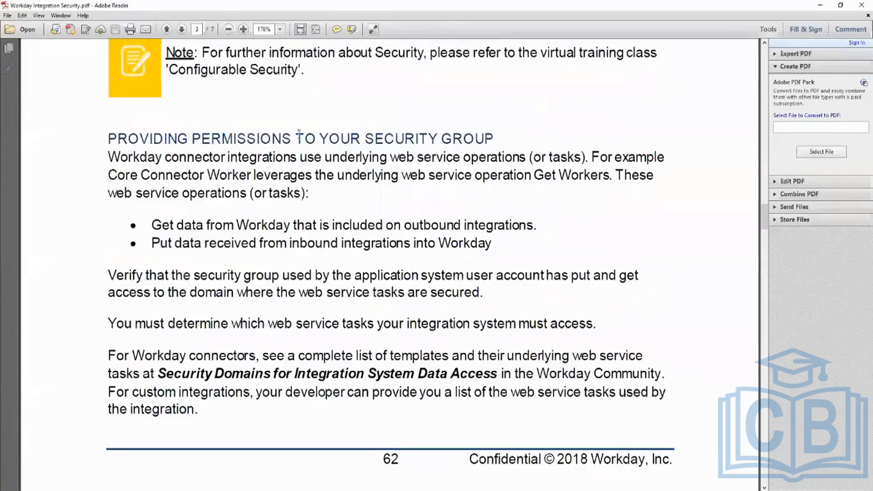
{"action": "left_click_drag", "start_coordinate": [288, 139], "coordinate": [498, 143]}
Step: Review the domain security policy and Maintain Permissions examples, and highlight the Activate Pending Security Policy Changes task on page 7
{"action": "scroll", "coordinate": [453, 260], "scroll_direction": "down", "scroll_amount": 15}
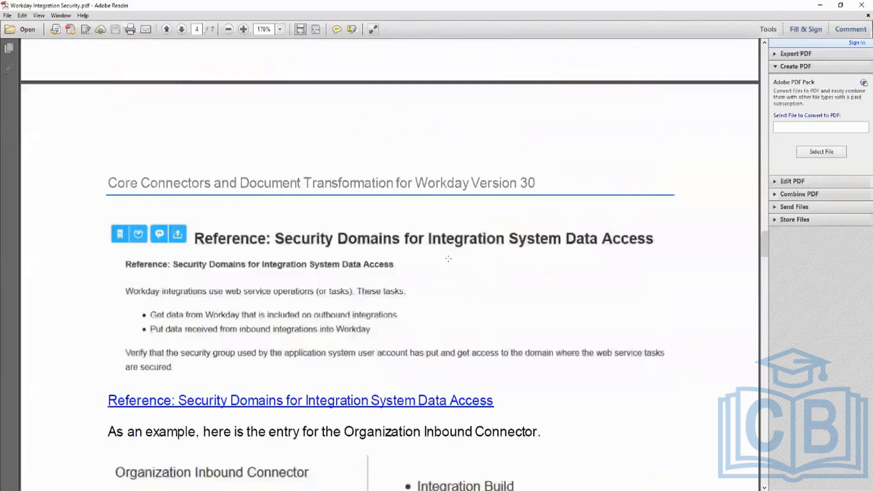
{"action": "scroll", "coordinate": [446, 267], "scroll_direction": "down", "scroll_amount": 18}
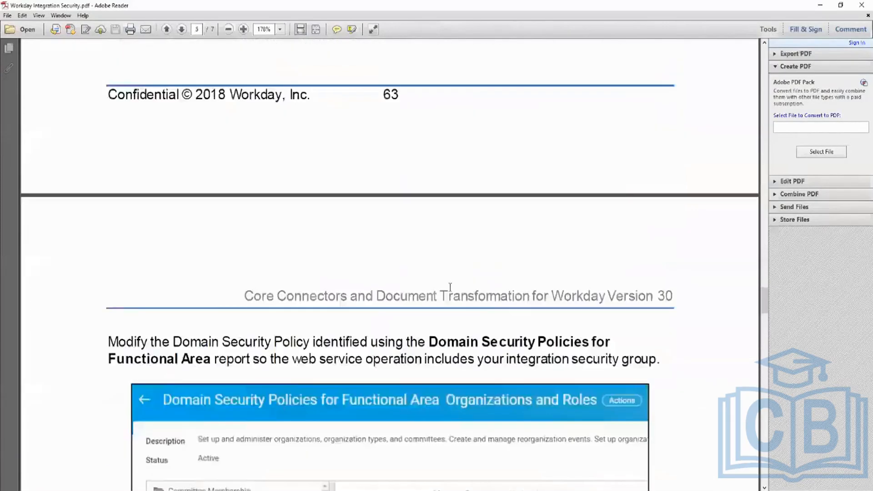
{"action": "scroll", "coordinate": [464, 280], "scroll_direction": "down", "scroll_amount": 15}
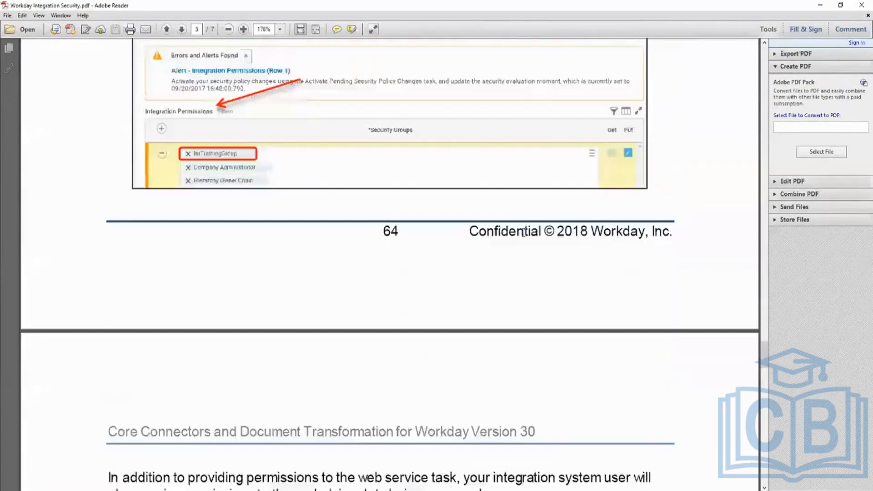
{"action": "scroll", "coordinate": [523, 232], "scroll_direction": "down", "scroll_amount": 13}
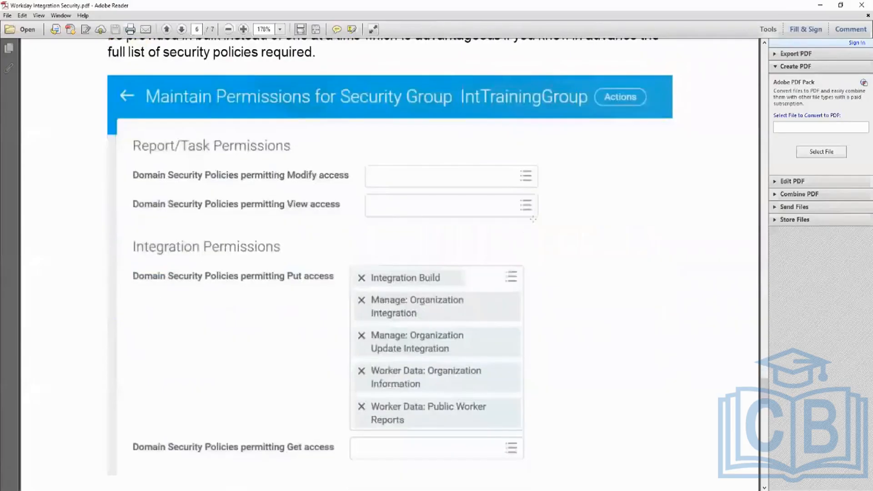
{"action": "scroll", "coordinate": [388, 216], "scroll_direction": "down", "scroll_amount": 3}
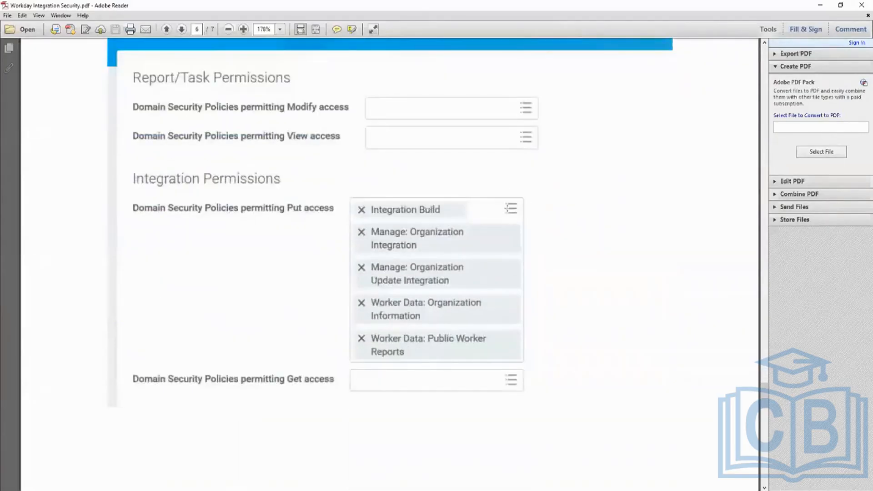
{"action": "scroll", "coordinate": [512, 214], "scroll_direction": "down", "scroll_amount": 20}
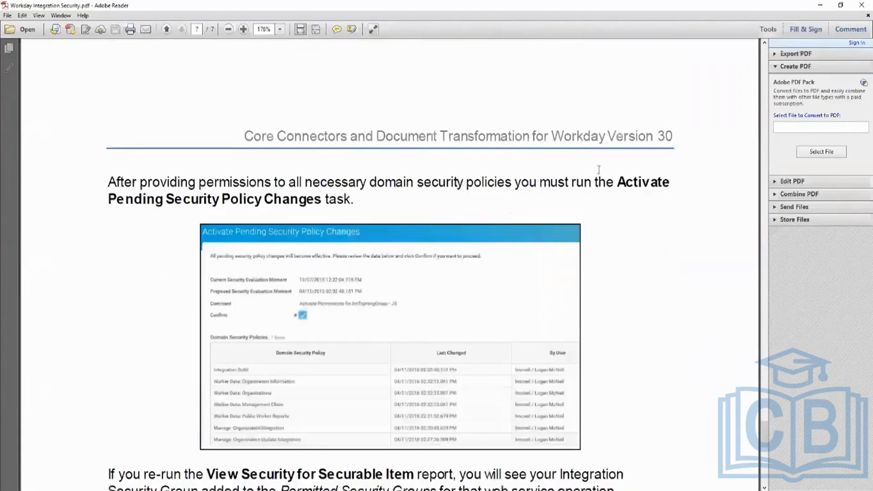
{"action": "left_click_drag", "start_coordinate": [613, 180], "coordinate": [364, 208]}
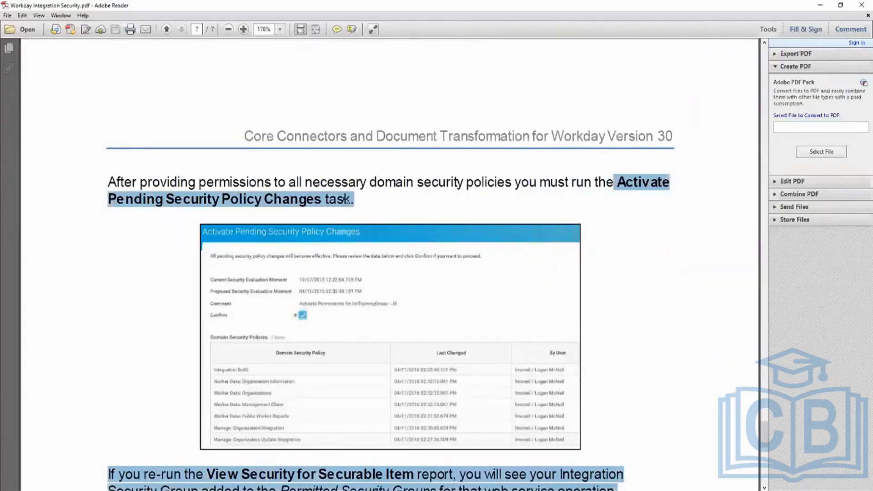
Step: Highlight the heading on associating the Integration System User and its instruction to edit the integration's Workday Account
{"action": "scroll", "coordinate": [410, 211], "scroll_direction": "down", "scroll_amount": 5}
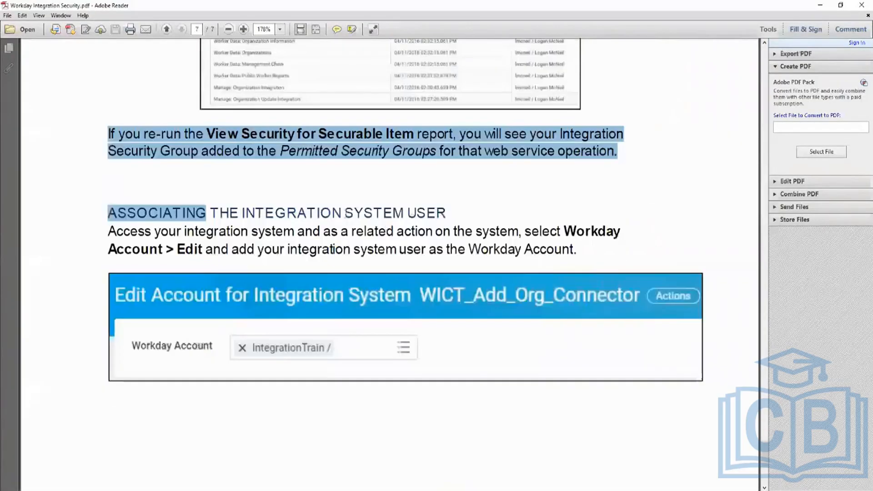
{"action": "left_click", "coordinate": [346, 212]}
{"action": "left_click_drag", "start_coordinate": [108, 213], "coordinate": [443, 223]}
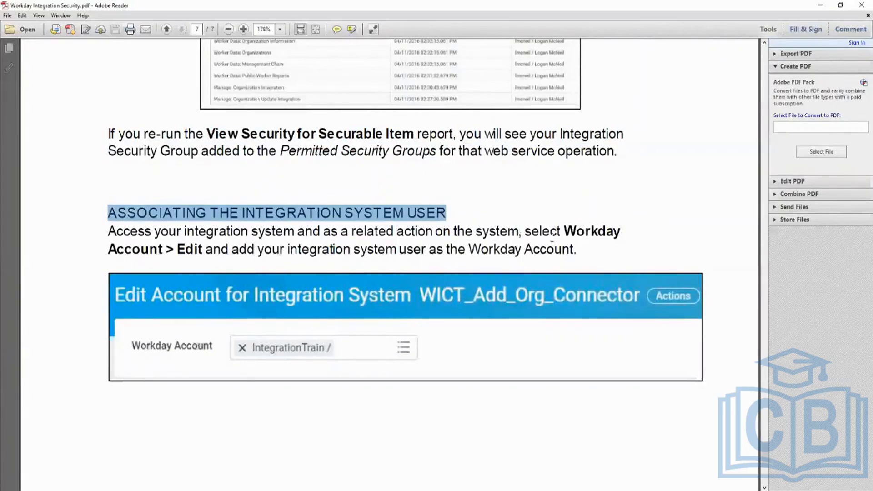
{"action": "left_click_drag", "start_coordinate": [155, 231], "coordinate": [362, 247]}
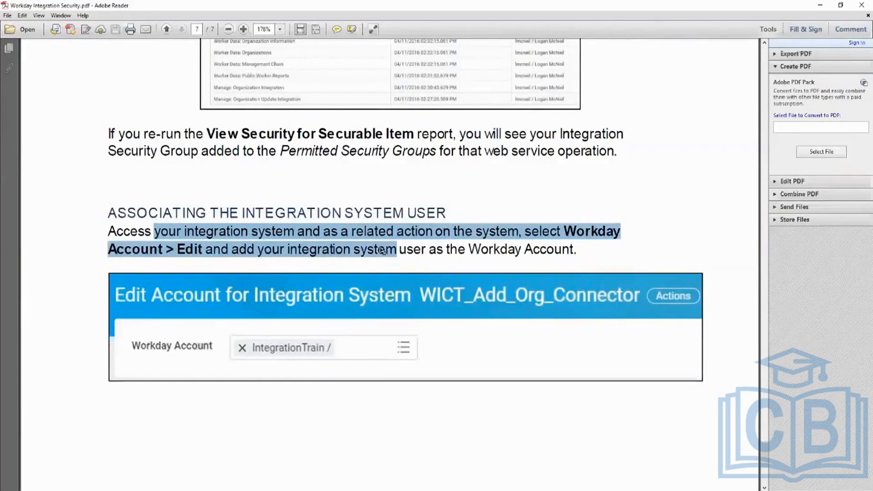
Step: Skim back through the security guide from the end of page 7 to its first page
{"action": "scroll", "coordinate": [337, 250], "scroll_direction": "down", "scroll_amount": 5}
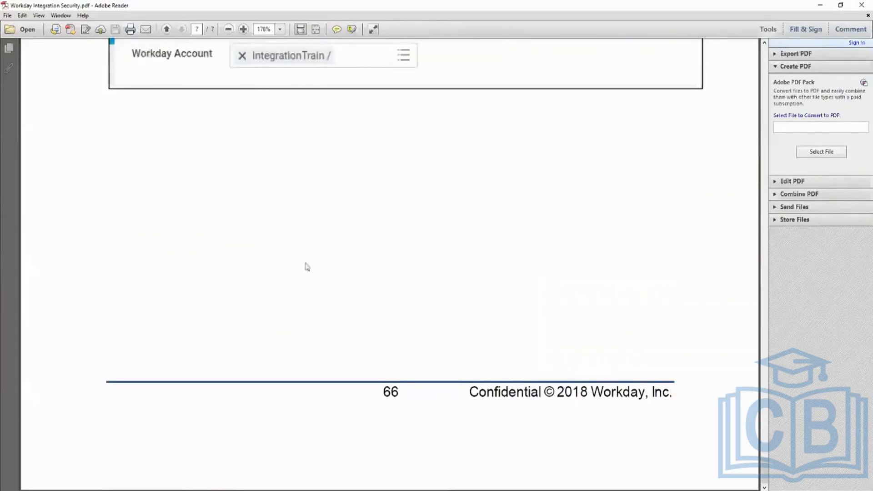
{"action": "scroll", "coordinate": [305, 267], "scroll_direction": "up", "scroll_amount": 12}
{"action": "scroll", "coordinate": [307, 267], "scroll_direction": "up", "scroll_amount": 15}
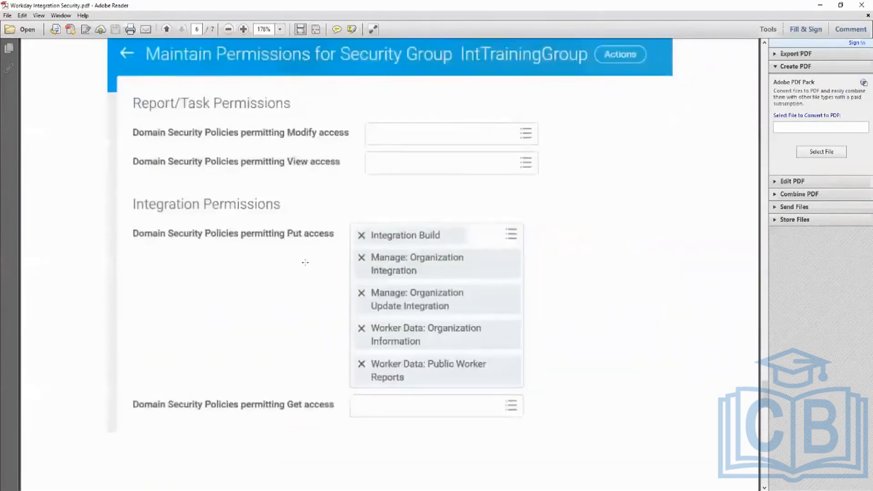
{"action": "scroll", "coordinate": [305, 262], "scroll_direction": "up", "scroll_amount": 20}
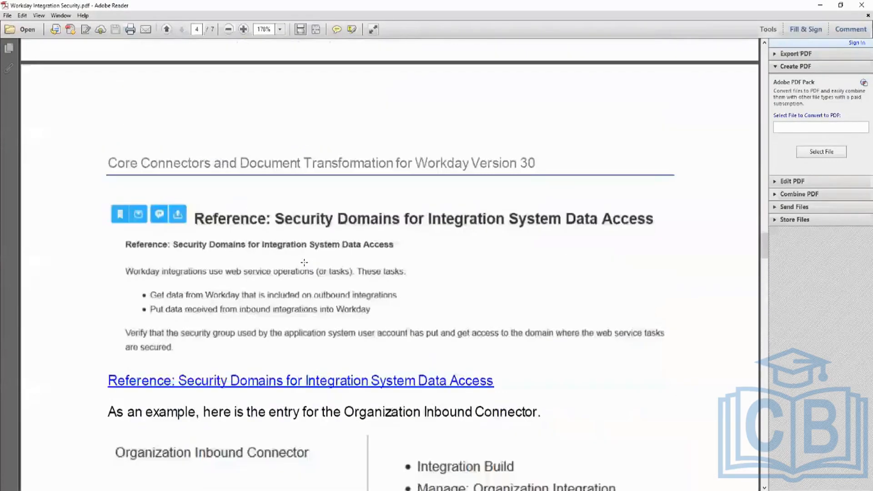
{"action": "scroll", "coordinate": [304, 262], "scroll_direction": "up", "scroll_amount": 20}
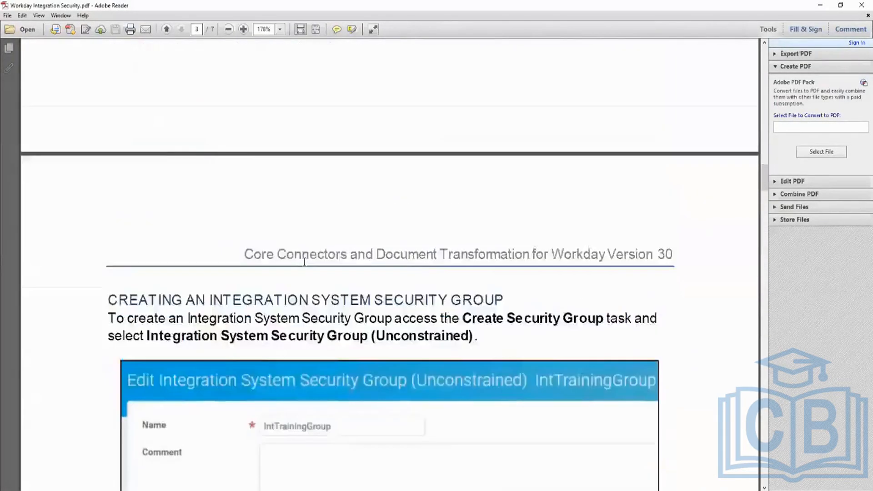
{"action": "scroll", "coordinate": [304, 262], "scroll_direction": "up", "scroll_amount": 20}
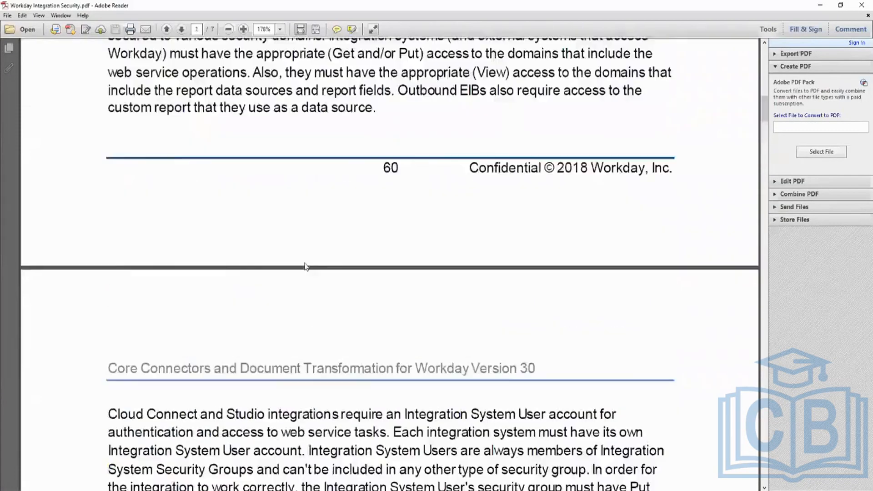
{"action": "scroll", "coordinate": [305, 266], "scroll_direction": "up", "scroll_amount": 20}
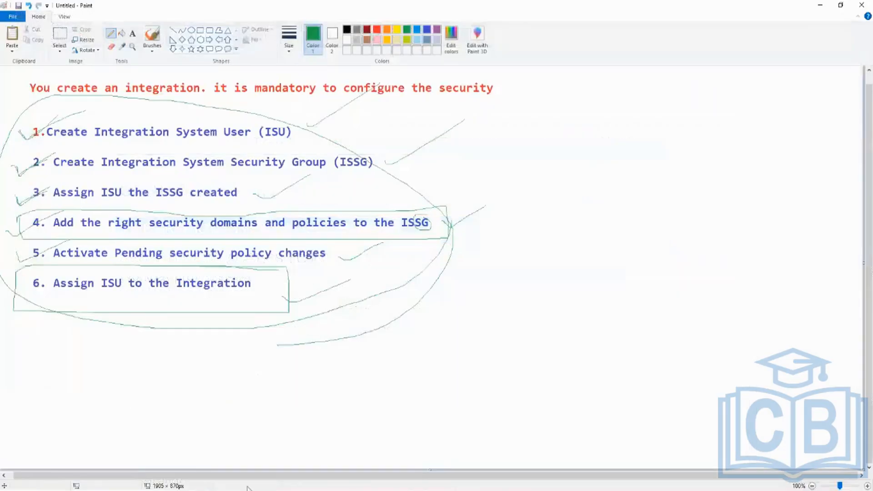
Step: Switch to Workday in Chrome and search for report definitions with rd:cr_test
{"action": "left_click", "coordinate": [124, 490]}
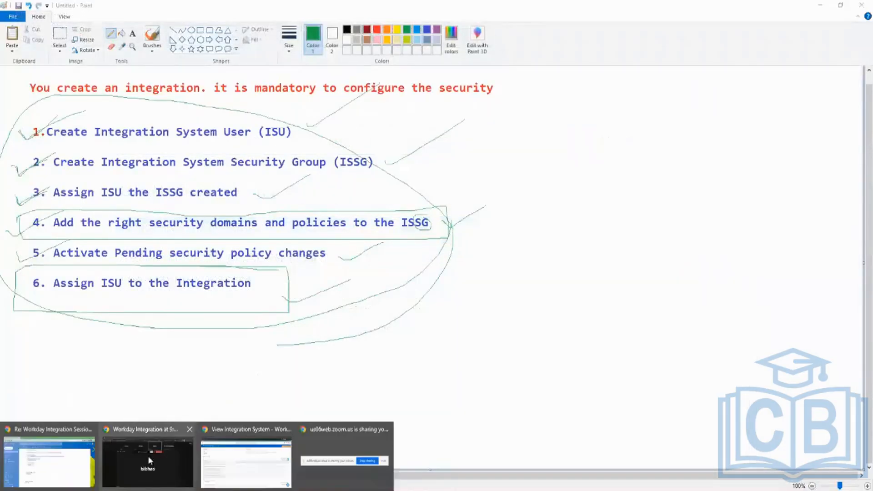
{"action": "left_click", "coordinate": [244, 458]}
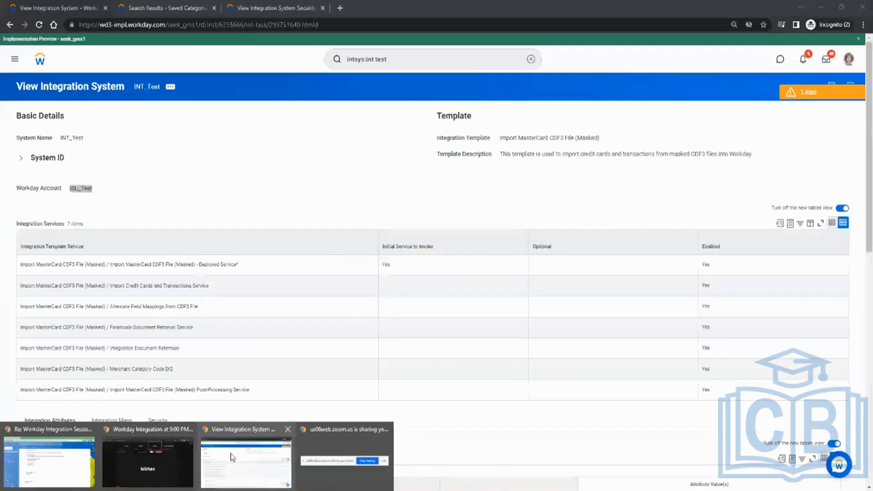
{"action": "left_click", "coordinate": [232, 209]}
{"action": "left_click", "coordinate": [403, 62]}
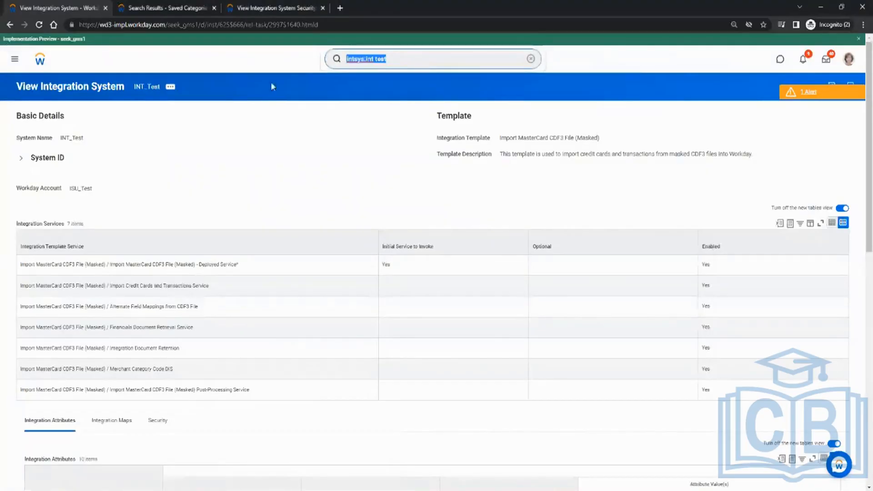
{"action": "type", "text": "core"}
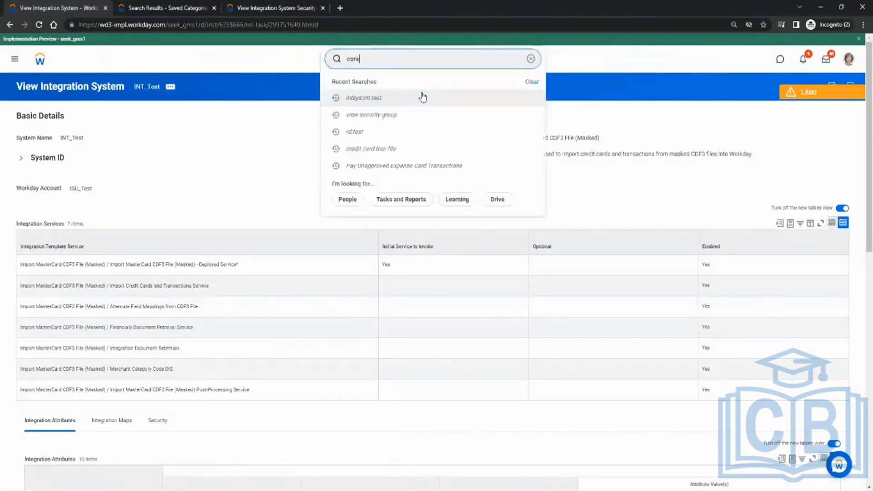
{"action": "key", "text": "BackSpace"}
{"action": "key", "text": "BackSpace"}
{"action": "key", "text": "BackSpace"}
{"action": "key", "text": "BackSpace"}
{"action": "type", "text": "rd"}
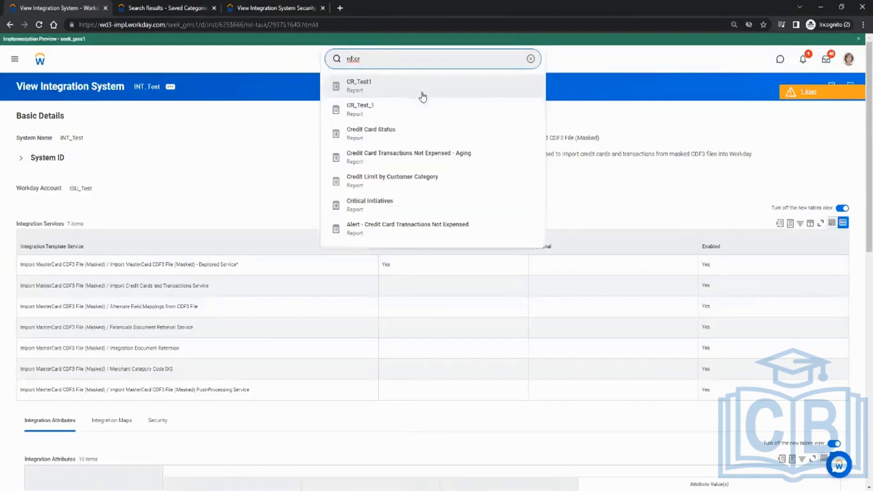
{"action": "type", "text": ":cr_test"}
{"action": "key", "text": "Return"}
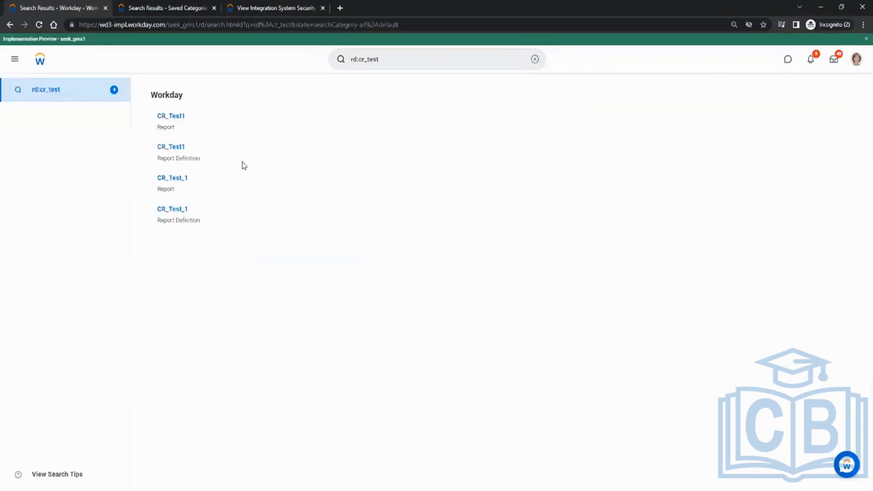
Step: Open the CR_Test1 report definition and look through its column fields down to Cost Center
{"action": "mouse_move", "coordinate": [173, 149]}
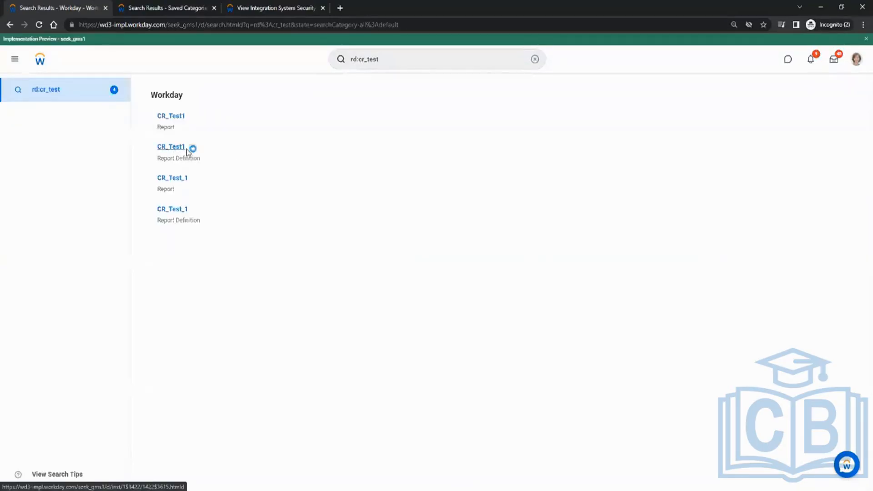
{"action": "left_click", "coordinate": [187, 149]}
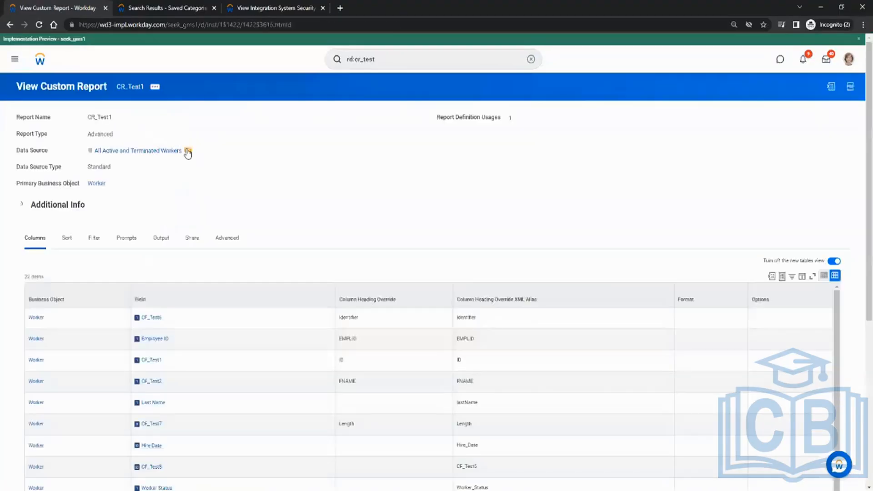
{"action": "scroll", "coordinate": [275, 186], "scroll_direction": "down", "scroll_amount": 1}
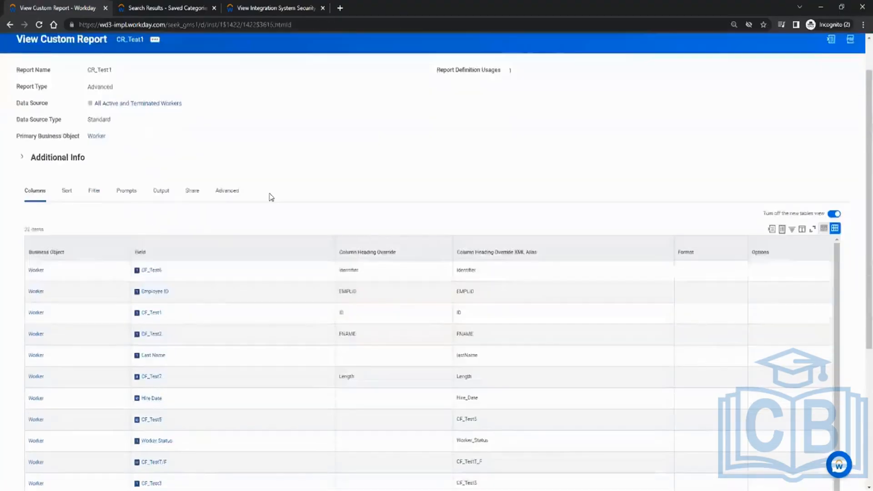
{"action": "scroll", "coordinate": [316, 175], "scroll_direction": "down", "scroll_amount": 5}
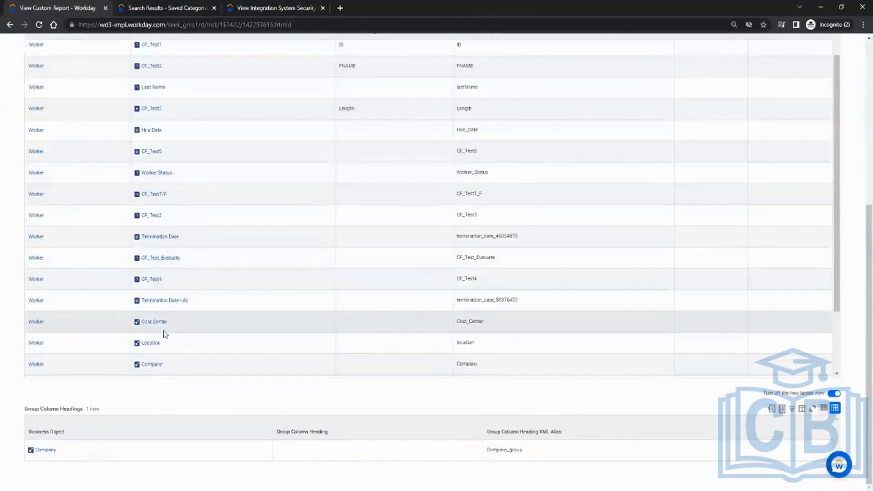
Step: View the security for the Cost Center report field, checking its domain security and permitted security groups
{"action": "mouse_move", "coordinate": [168, 325]}
{"action": "left_click", "coordinate": [173, 325]}
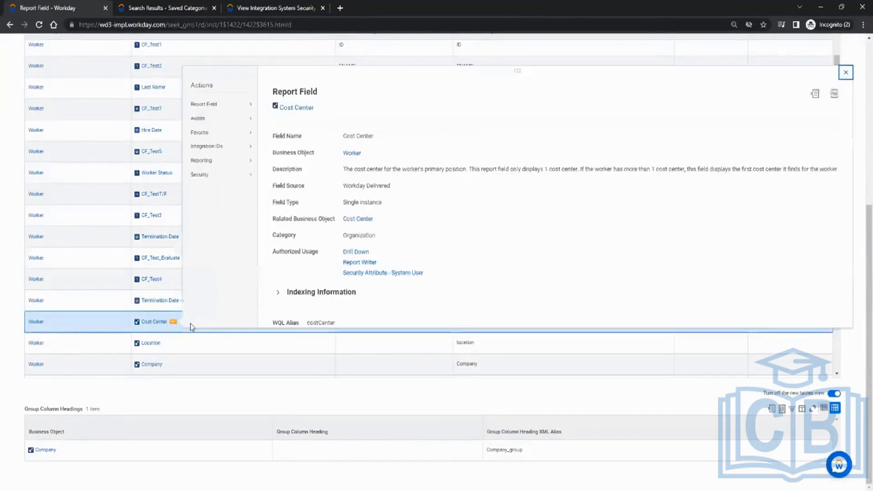
{"action": "mouse_move", "coordinate": [222, 175]}
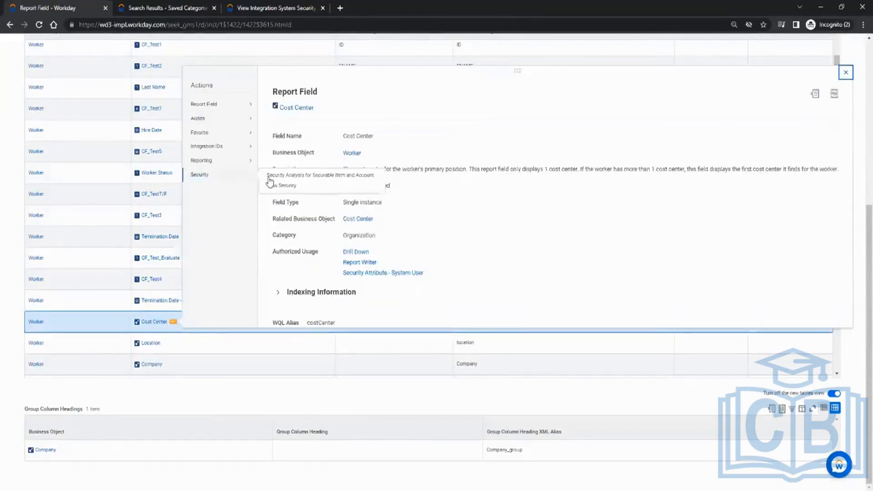
{"action": "left_click", "coordinate": [287, 186]}
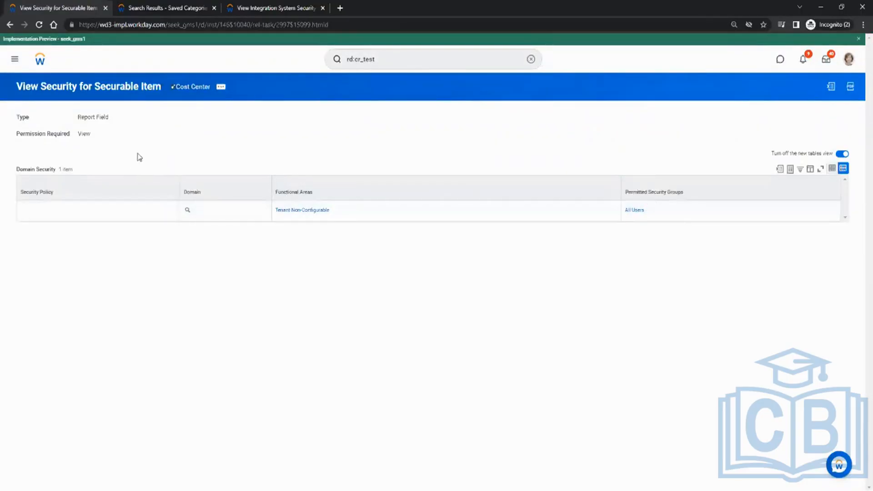
{"action": "left_click", "coordinate": [642, 211]}
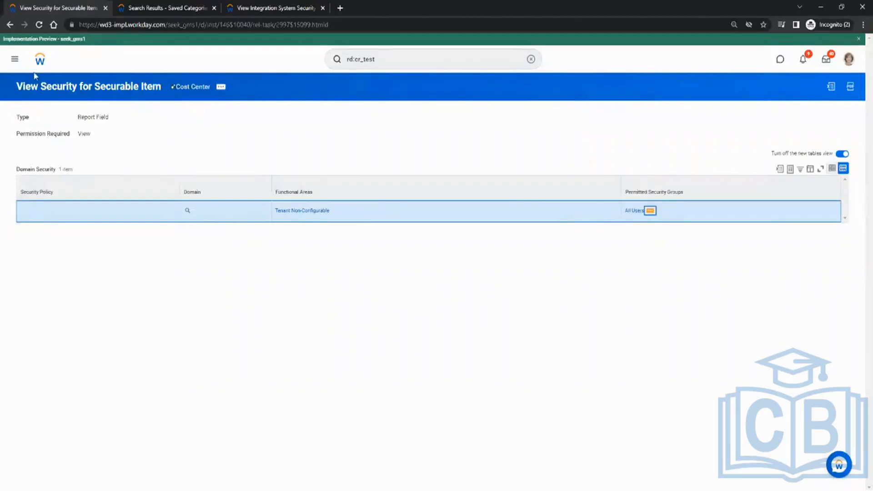
Step: Return to the CR_Test1 report definition and open the security view of the Worker Status field in a new tab
{"action": "left_click", "coordinate": [9, 28]}
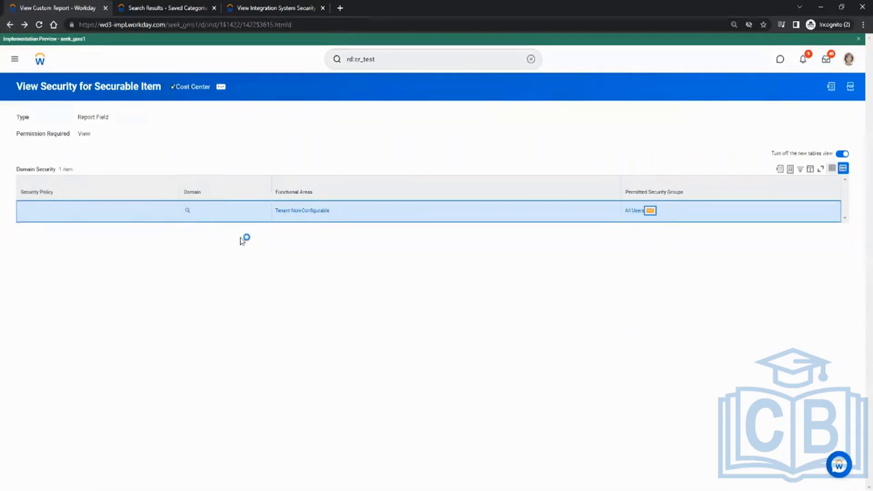
{"action": "scroll", "coordinate": [222, 268], "scroll_direction": "down", "scroll_amount": 5}
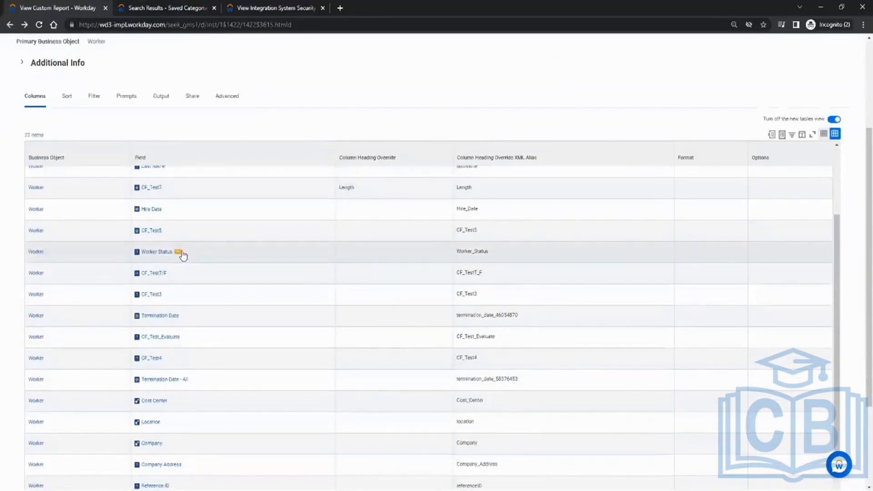
{"action": "left_click", "coordinate": [179, 252]}
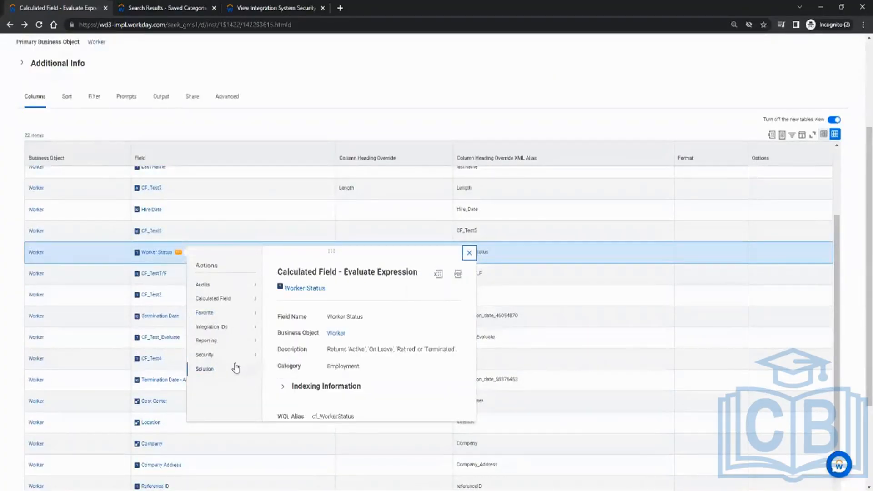
{"action": "mouse_move", "coordinate": [241, 358]}
{"action": "left_click", "coordinate": [286, 356]}
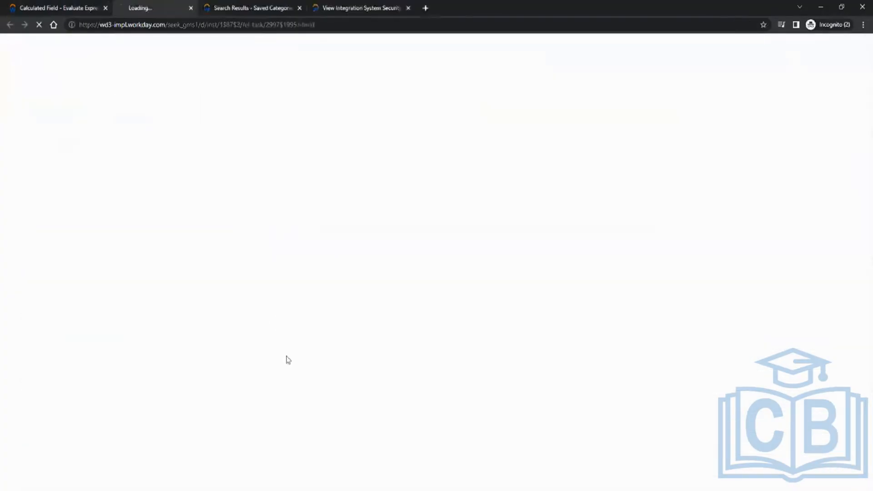
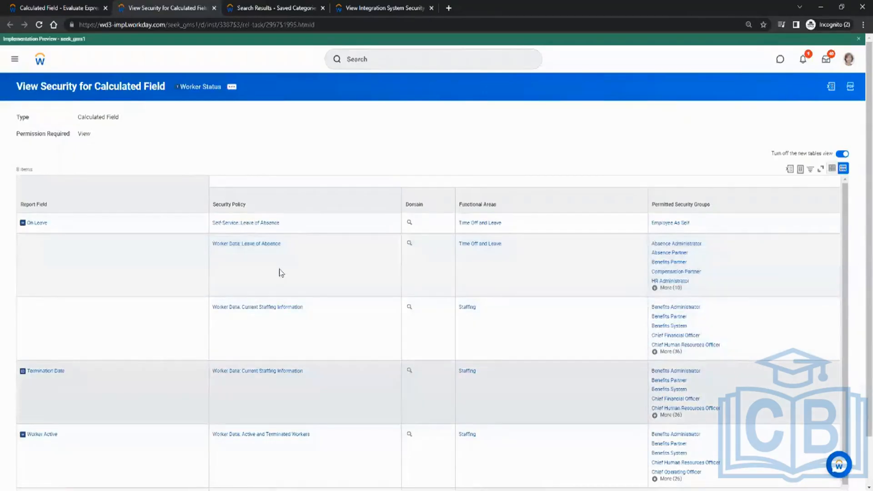
Step: Look through the security policies and permitted security groups for every report field behind the Worker Status calculated field
{"action": "left_click", "coordinate": [231, 248]}
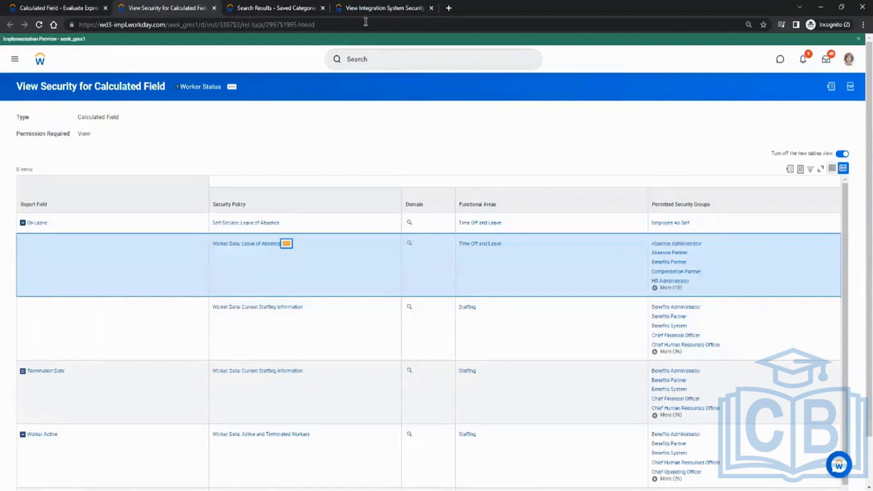
{"action": "scroll", "coordinate": [207, 279], "scroll_direction": "down", "scroll_amount": 1}
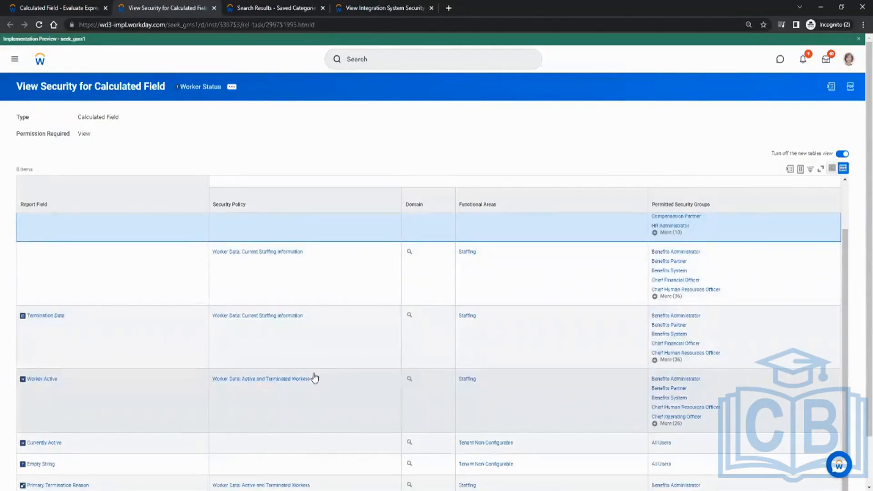
{"action": "scroll", "coordinate": [313, 353], "scroll_direction": "down", "scroll_amount": 1}
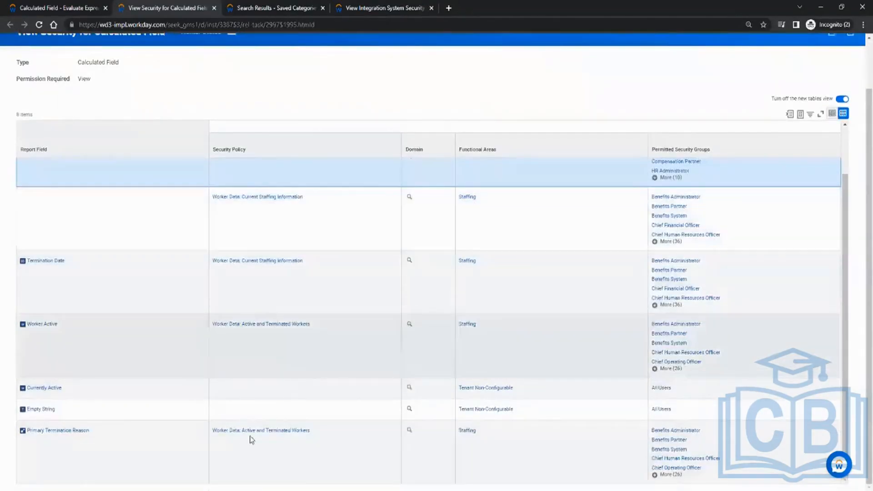
{"action": "scroll", "coordinate": [246, 355], "scroll_direction": "up", "scroll_amount": 1}
{"action": "scroll", "coordinate": [194, 208], "scroll_direction": "up", "scroll_amount": 2}
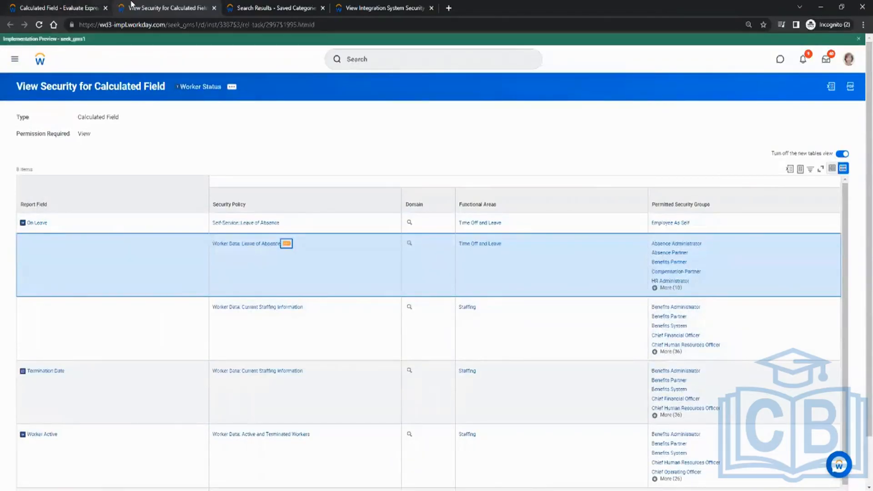
Step: Return to the CR_Test1 report definition, dismiss the Worker Status details, and look through the remaining column fields
{"action": "left_click", "coordinate": [77, 8]}
{"action": "mouse_move", "coordinate": [201, 342]}
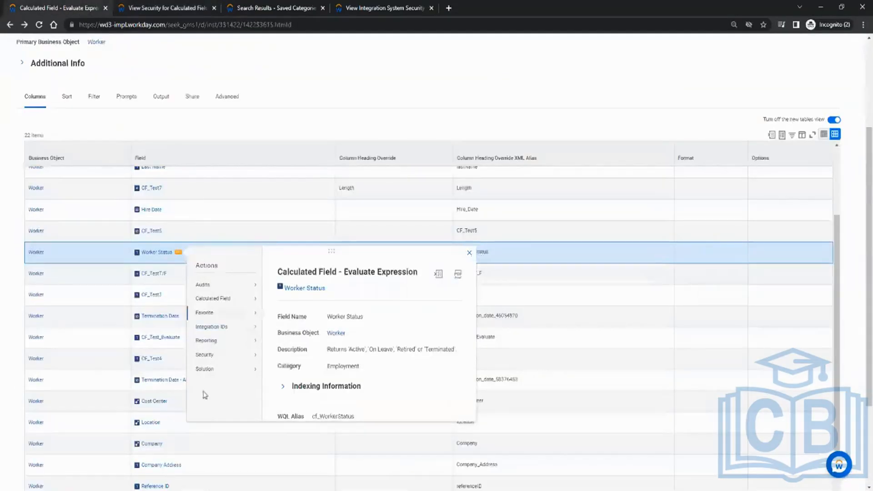
{"action": "left_click", "coordinate": [182, 396]}
{"action": "scroll", "coordinate": [204, 383], "scroll_direction": "down", "scroll_amount": 1}
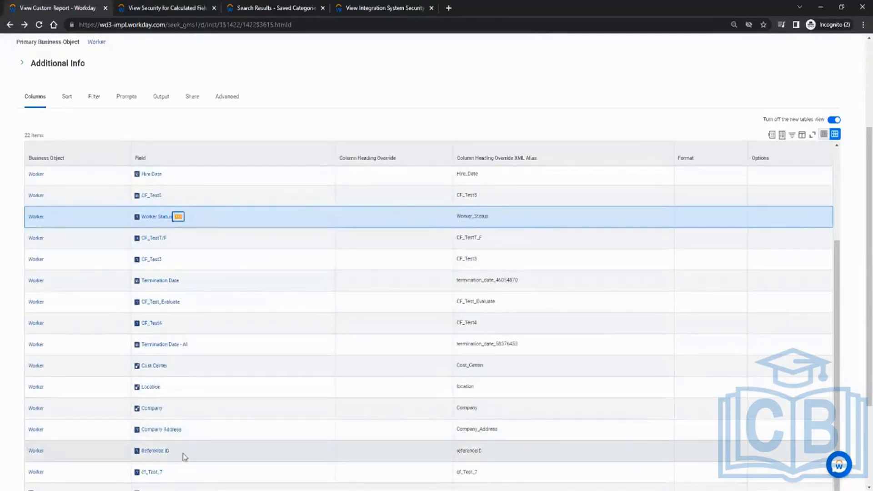
{"action": "scroll", "coordinate": [187, 384], "scroll_direction": "down", "scroll_amount": 3}
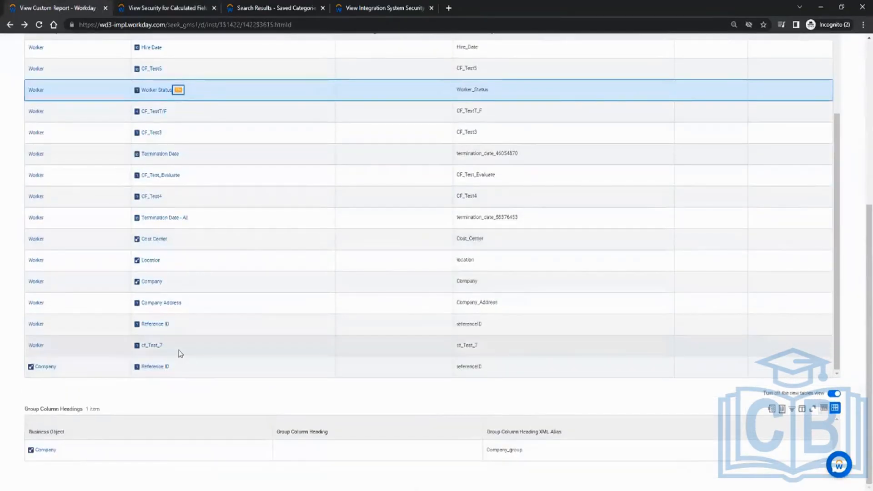
Step: View the security for the Hire Date report field in a new tab, checking its domain security policies and permitted groups
{"action": "scroll", "coordinate": [182, 337], "scroll_direction": "up", "scroll_amount": 3}
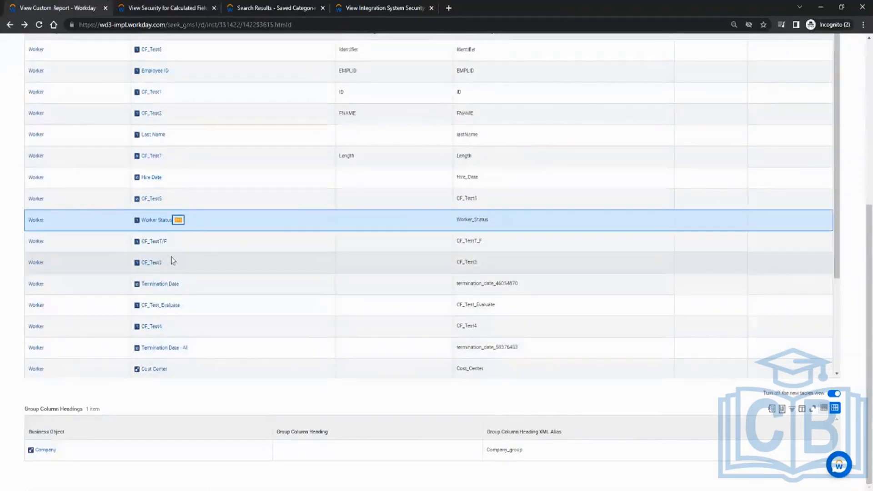
{"action": "scroll", "coordinate": [172, 260], "scroll_direction": "up", "scroll_amount": 2}
{"action": "left_click", "coordinate": [168, 275]}
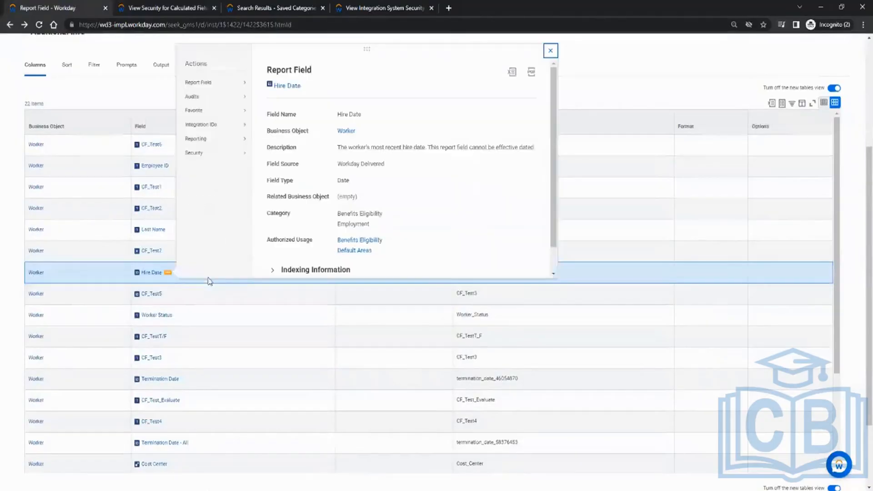
{"action": "mouse_move", "coordinate": [214, 154]}
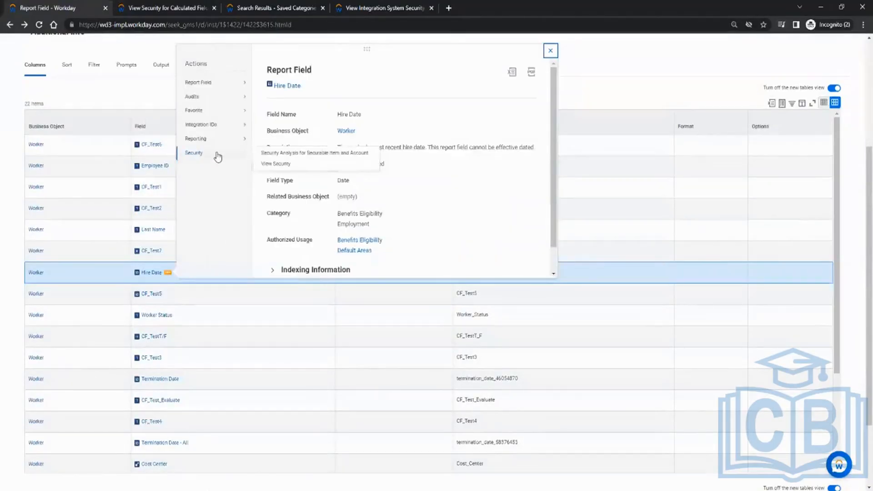
{"action": "left_click", "coordinate": [277, 164]}
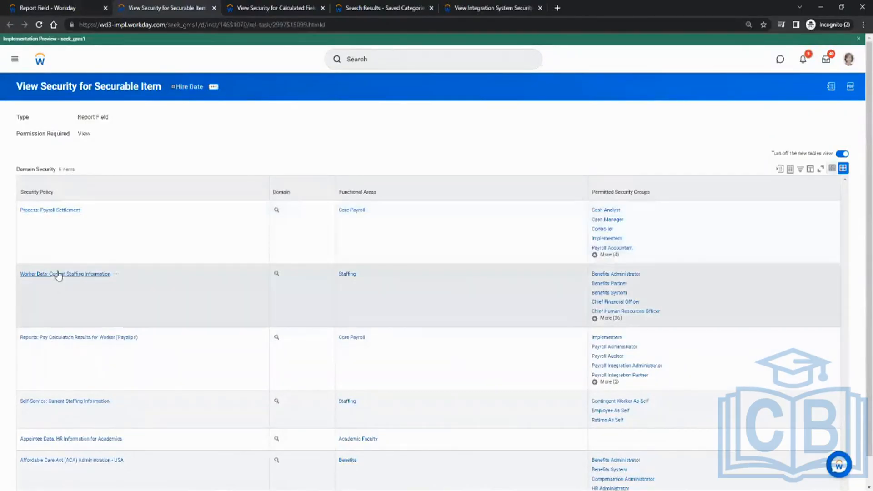
{"action": "scroll", "coordinate": [78, 405], "scroll_direction": "down", "scroll_amount": 1}
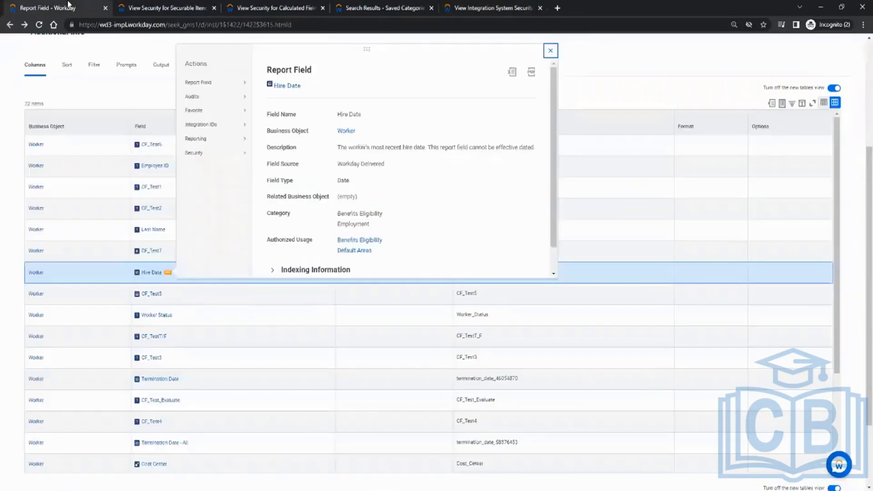
Step: Return to the CR_Test1 report definition and close the Hire Date field details
{"action": "left_click", "coordinate": [69, 6]}
{"action": "left_click", "coordinate": [550, 51]}
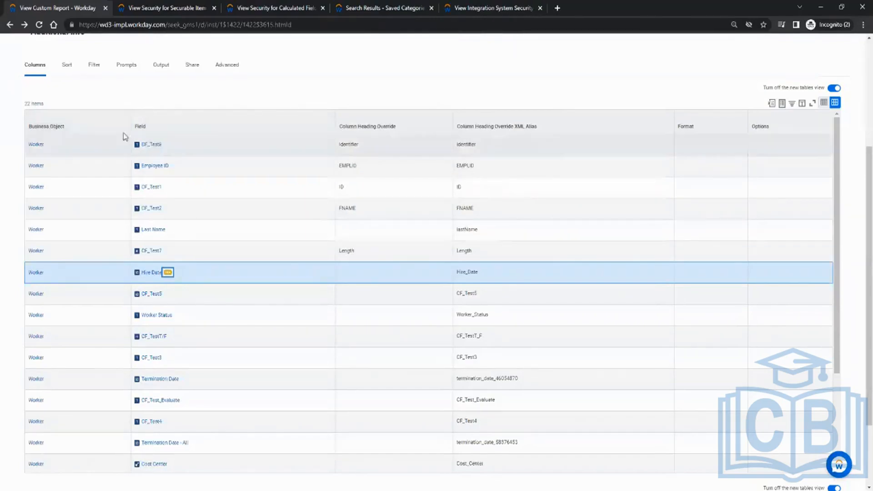
{"action": "scroll", "coordinate": [125, 137], "scroll_direction": "up", "scroll_amount": 4}
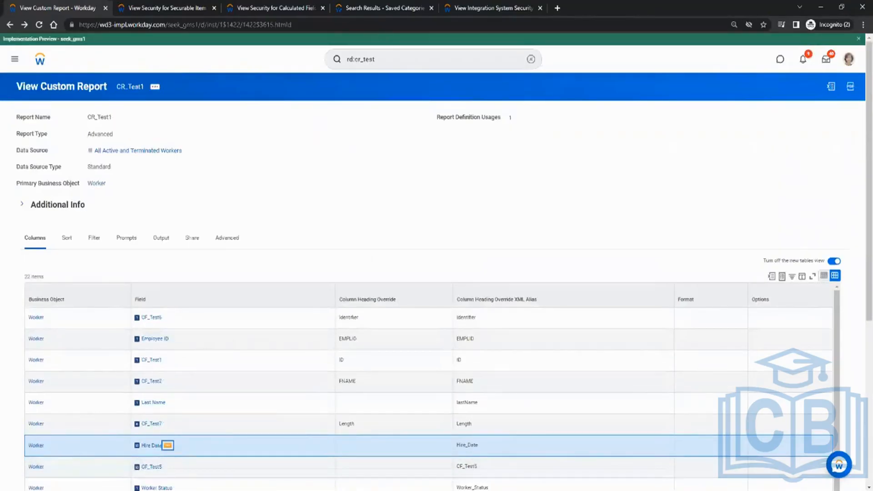
Step: Switch to Paint and close the untitled integration security notes without saving them
{"action": "key", "text": "alt+Tab"}
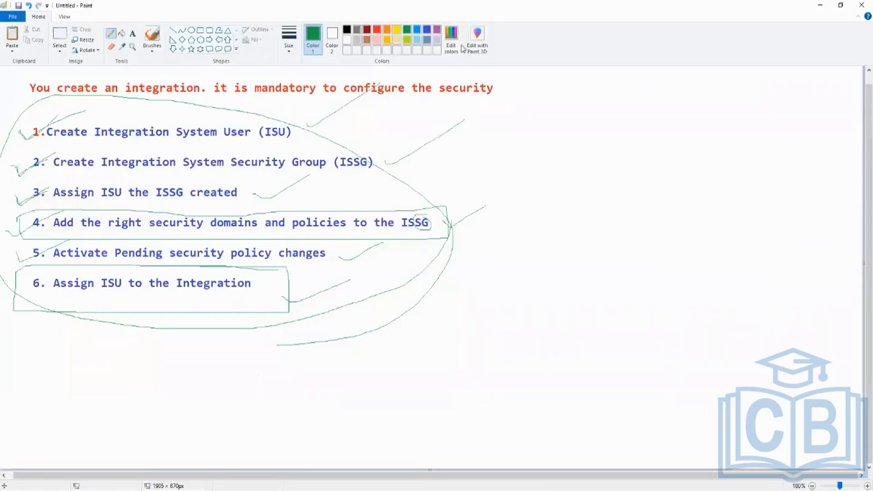
{"action": "left_click", "coordinate": [864, 4]}
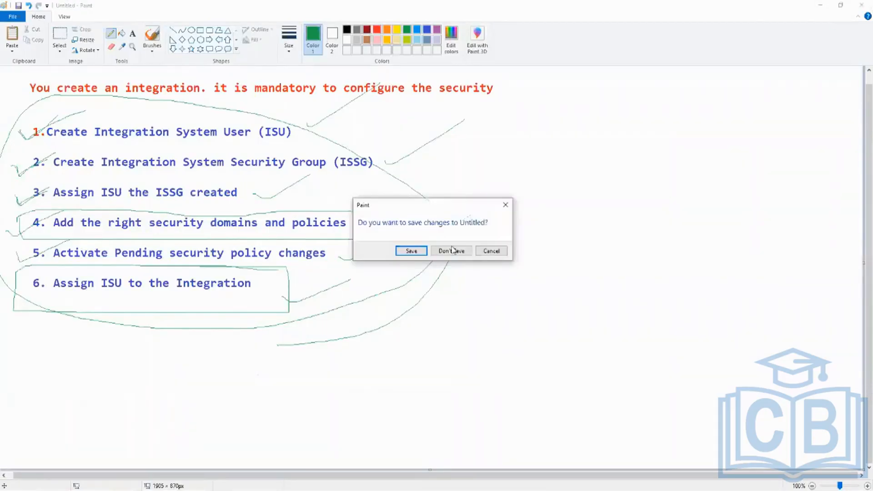
{"action": "left_click", "coordinate": [460, 252]}
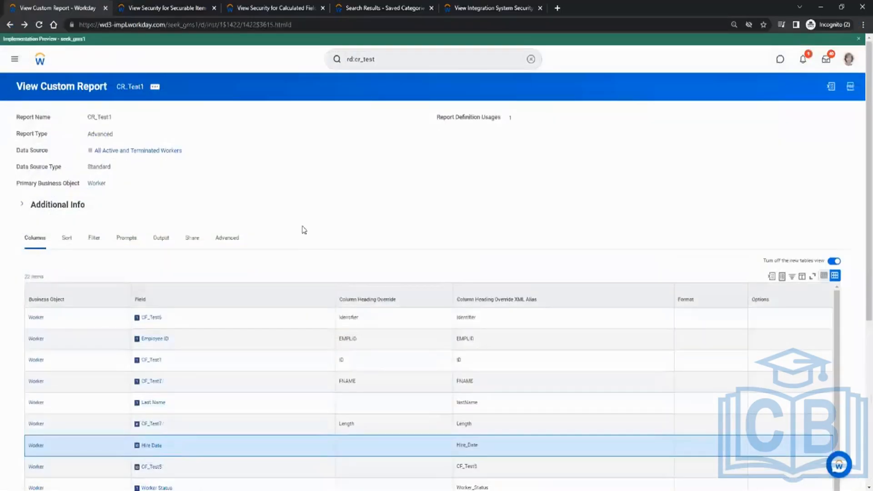